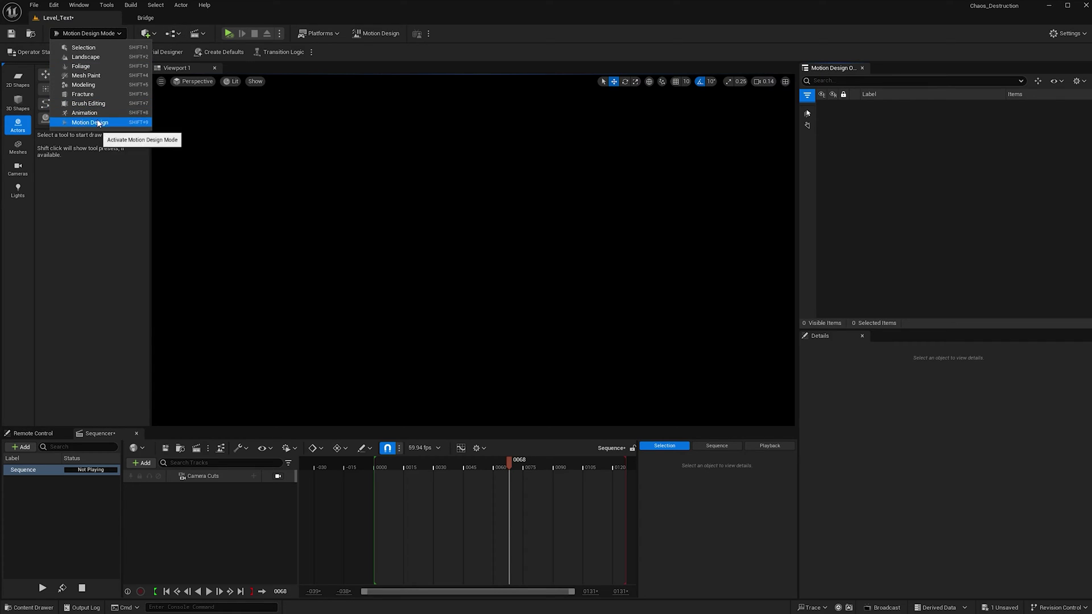
# - Switch the editor to Motion Design mode and drop a Text Actor into the viewport
pyautogui.click(90, 122)
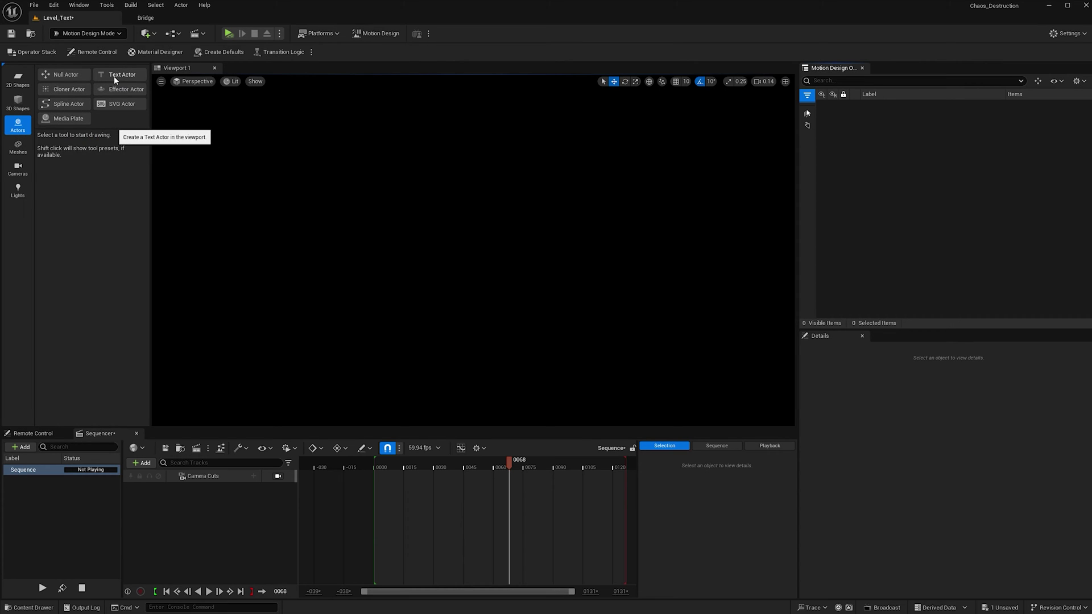
pyautogui.moveTo(114, 76); pyautogui.dragTo(343, 312)
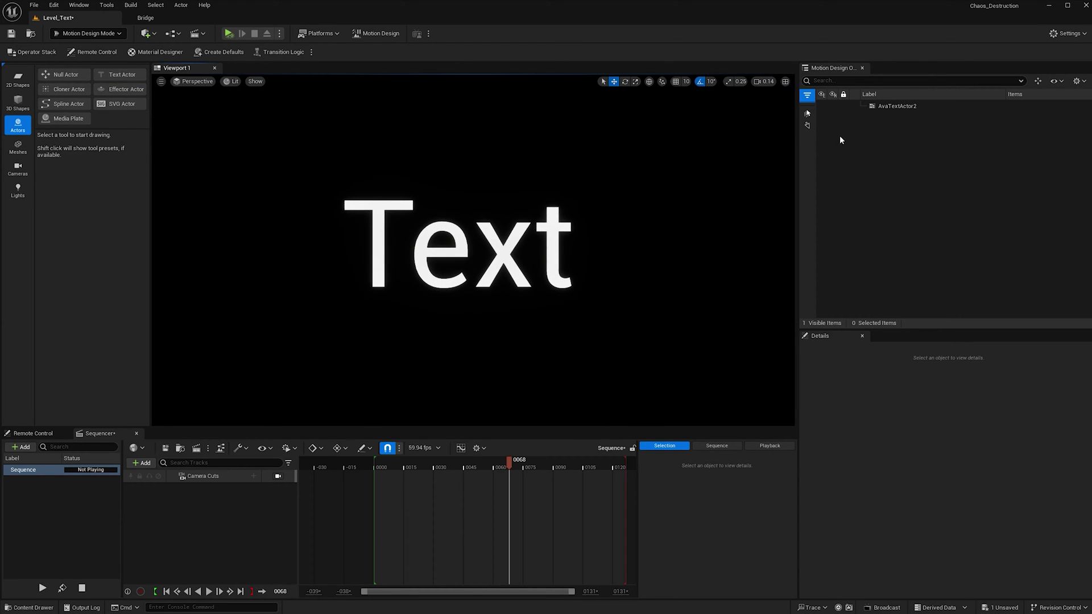
# - Select AvaTextActor2 and reset its location and rotation to zero
pyautogui.click(894, 106)
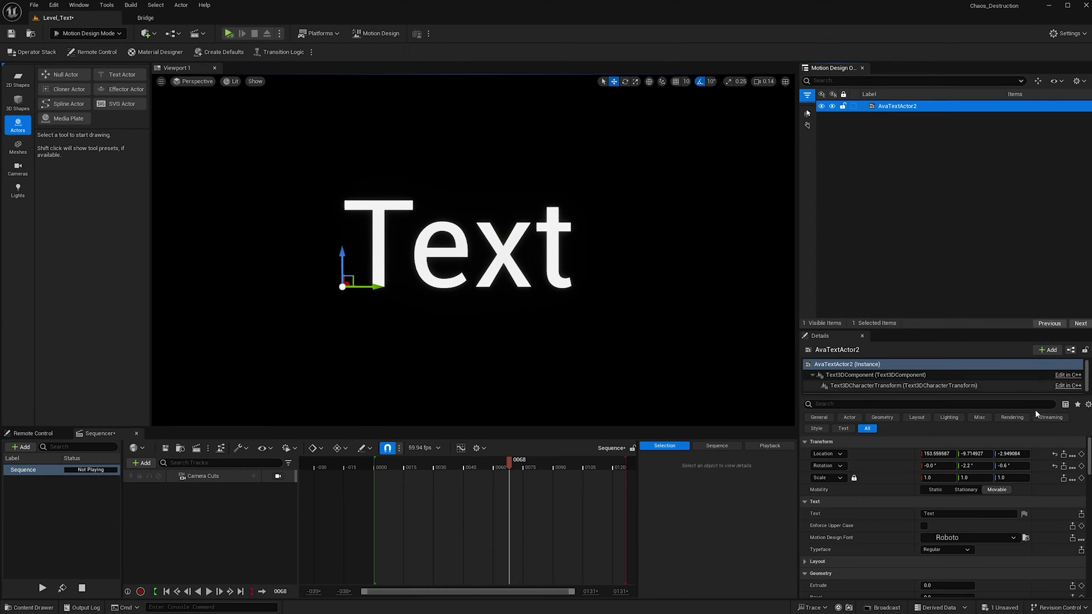
pyautogui.click(1055, 455)
pyautogui.click(1055, 466)
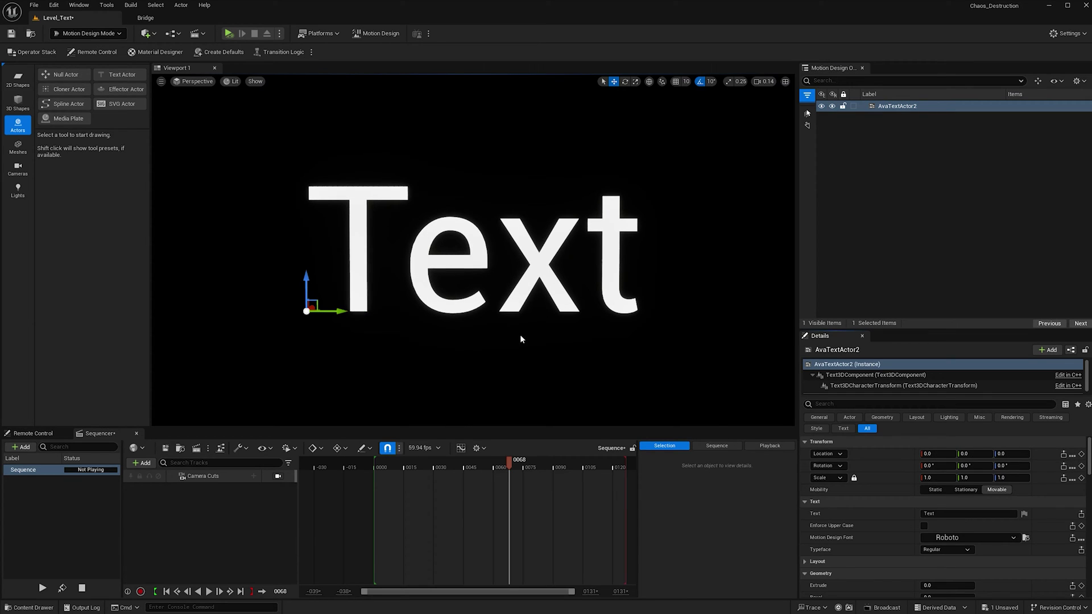
# - Change the text to 'Motion Design', enable Enforce Upper Case, and frame it in view
pyautogui.click(967, 514)
pyautogui.write('MO')
pyautogui.press('BackSpace')
pyautogui.write('otion Design')
pyautogui.press('Return')
pyautogui.press('f')
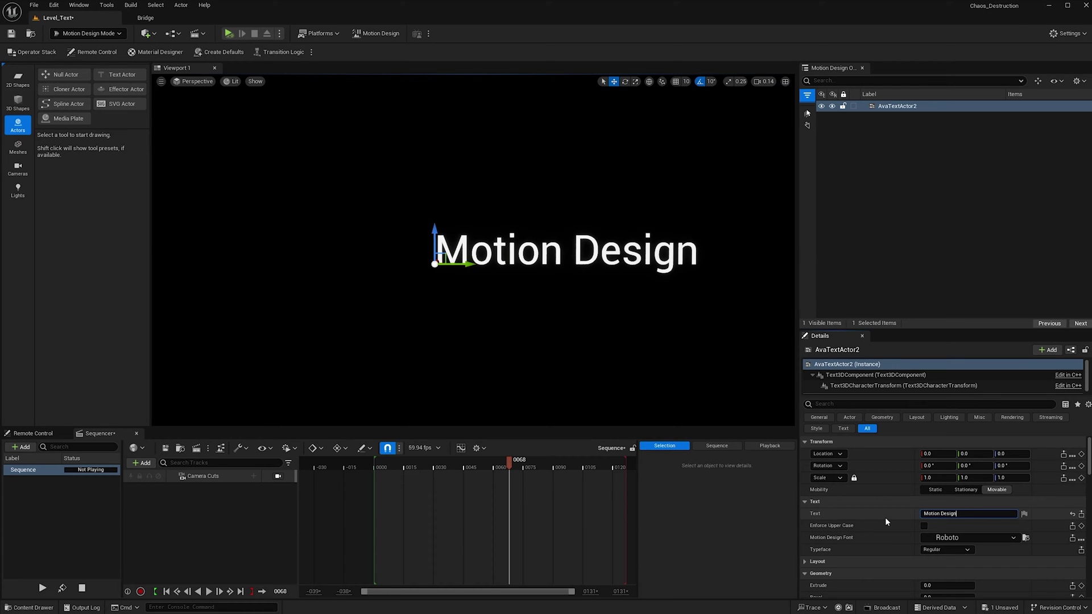
pyautogui.scroll(-1, 885, 517)
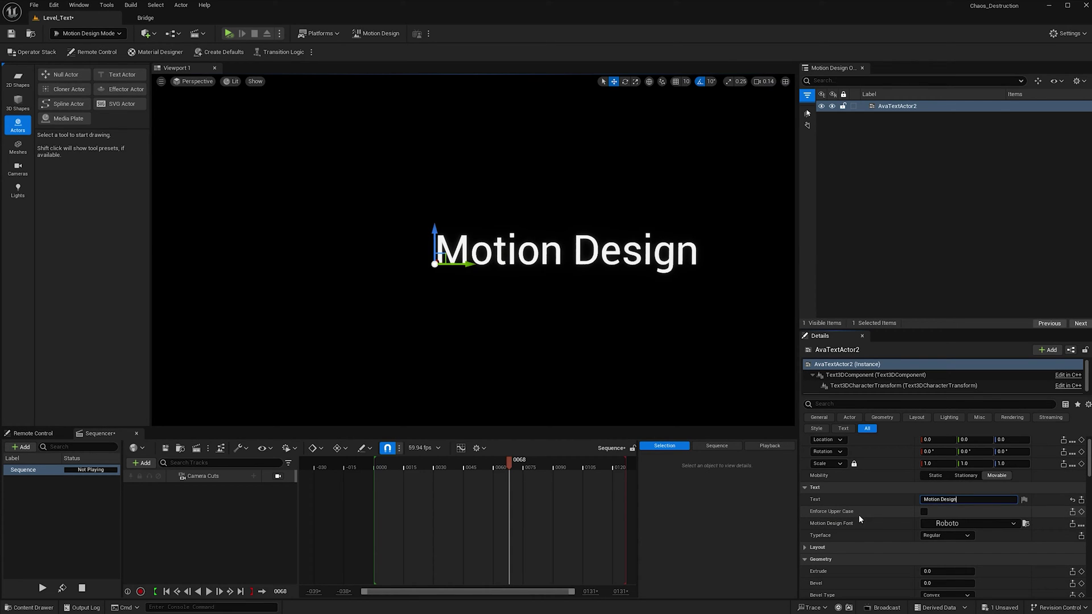
pyautogui.click(924, 512)
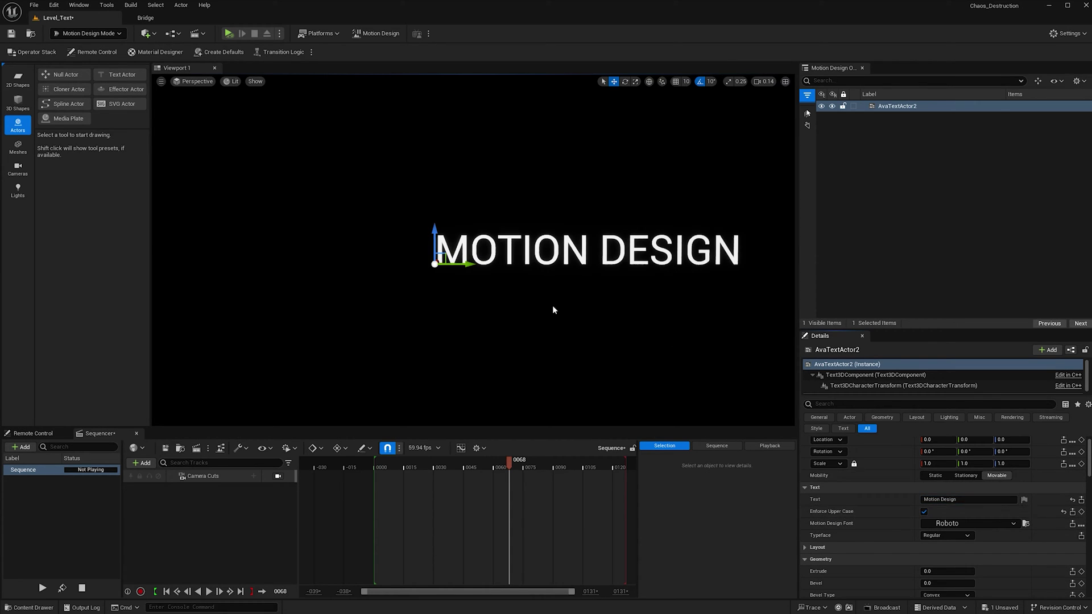
pyautogui.press('f')
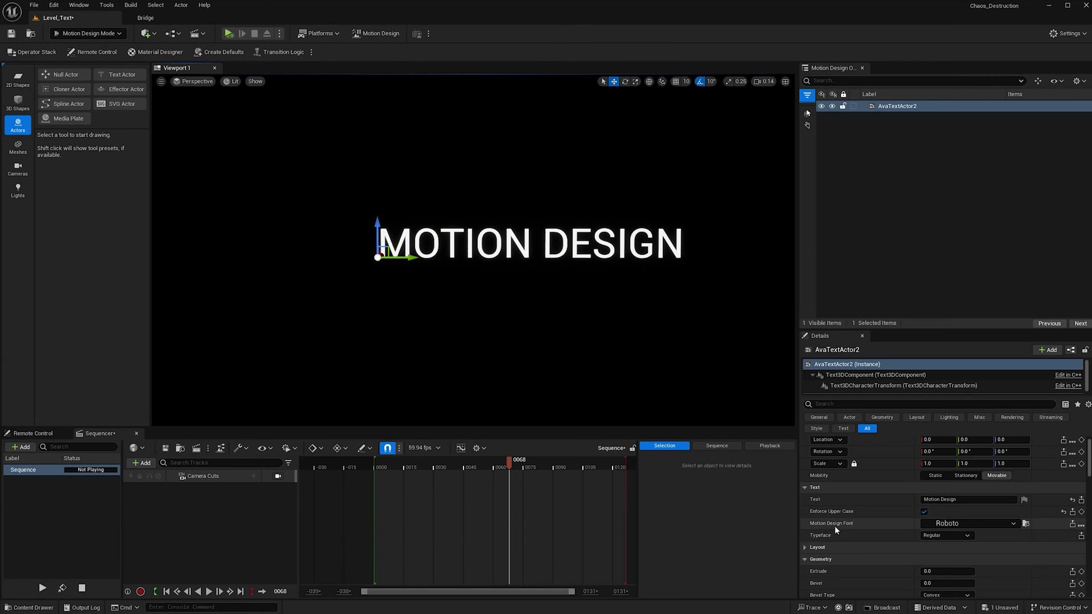
pyautogui.click(955, 527)
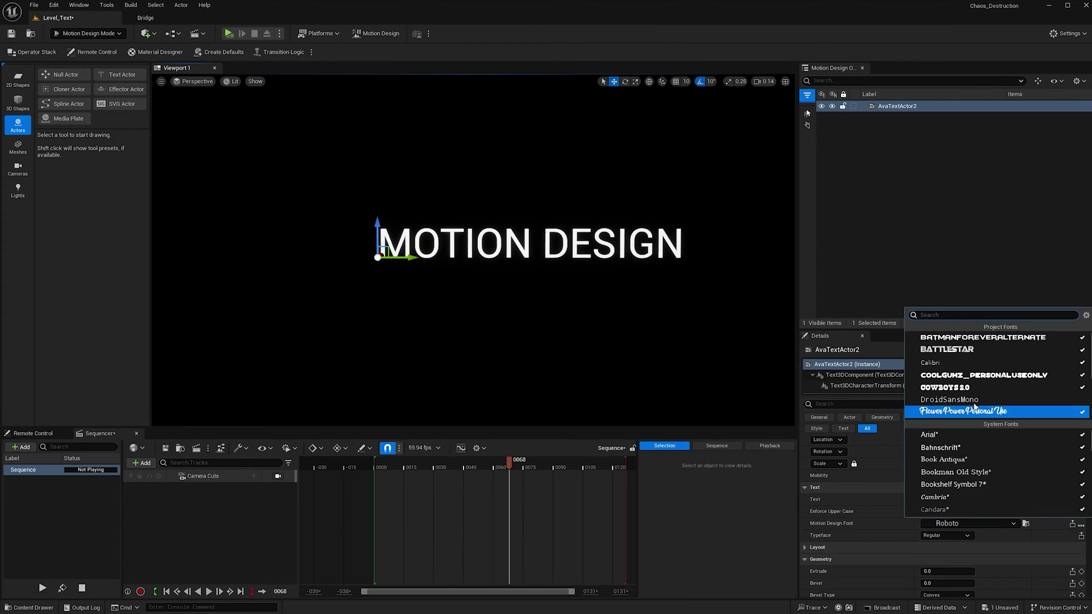
# - Apply the BATMANFOREVERALTERNATE font to the text and pan the view slightly left
pyautogui.click(958, 339)
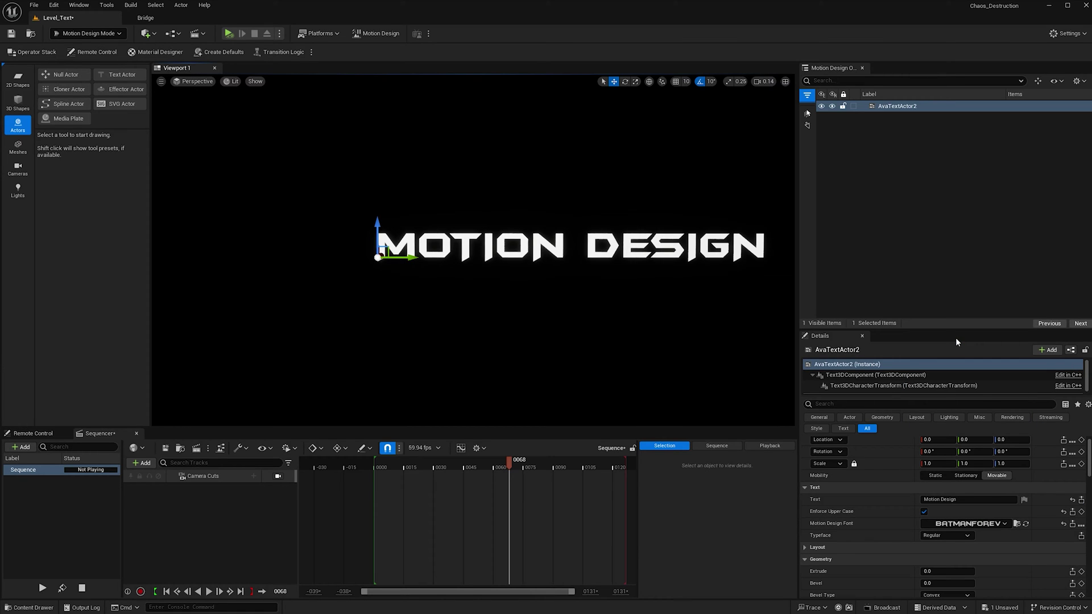
pyautogui.moveTo(663, 298); pyautogui.dragTo(610, 299, button='middle')
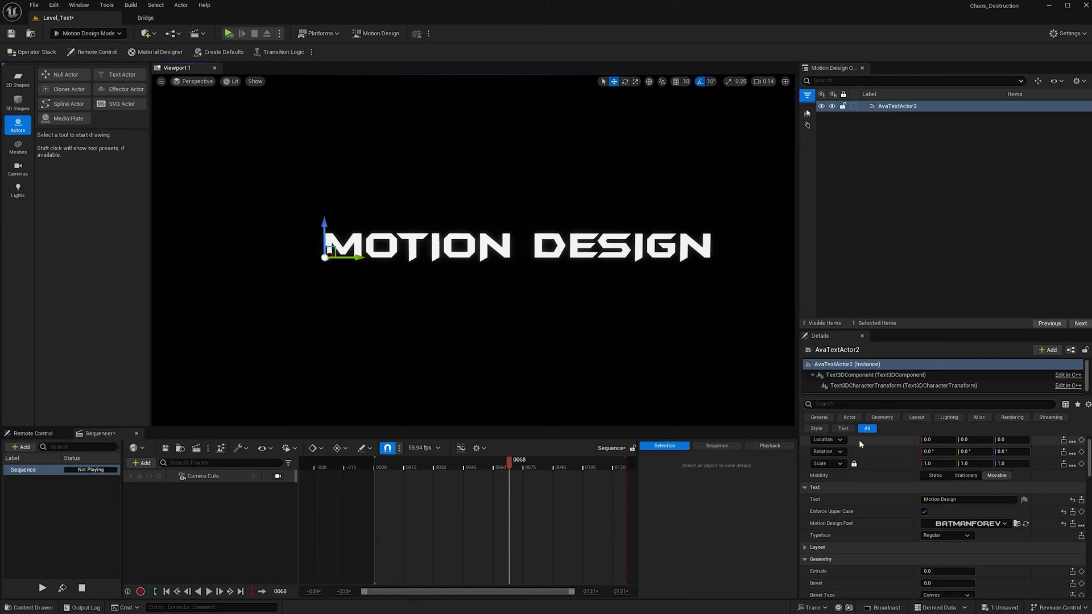
pyautogui.click(803, 547)
# - Centre-align the text and raise its kerning to about 9.595498
pyautogui.scroll(-2, 848, 534)
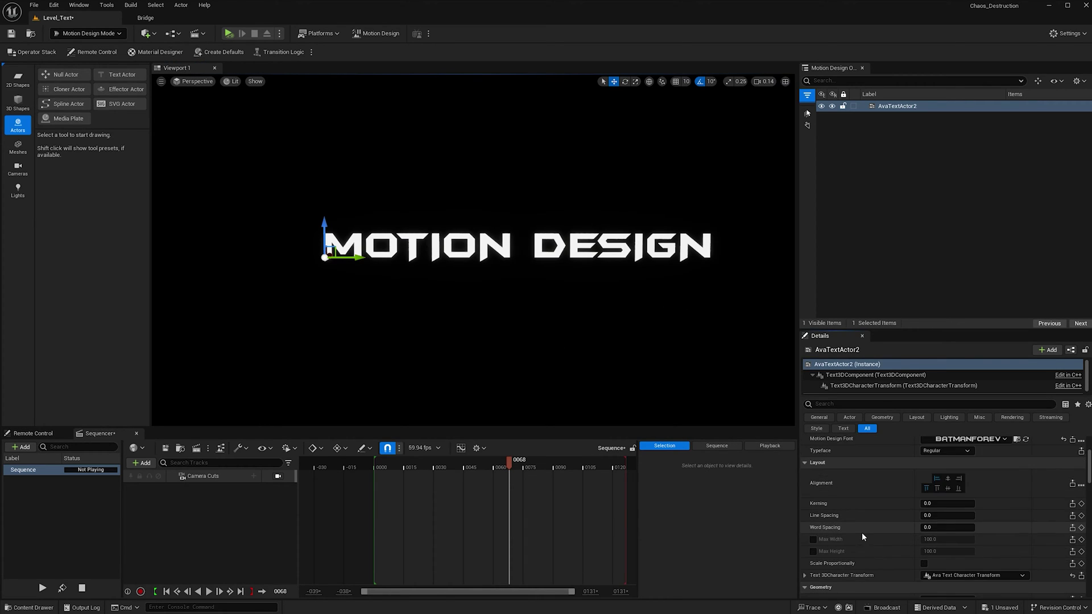
pyautogui.click(945, 478)
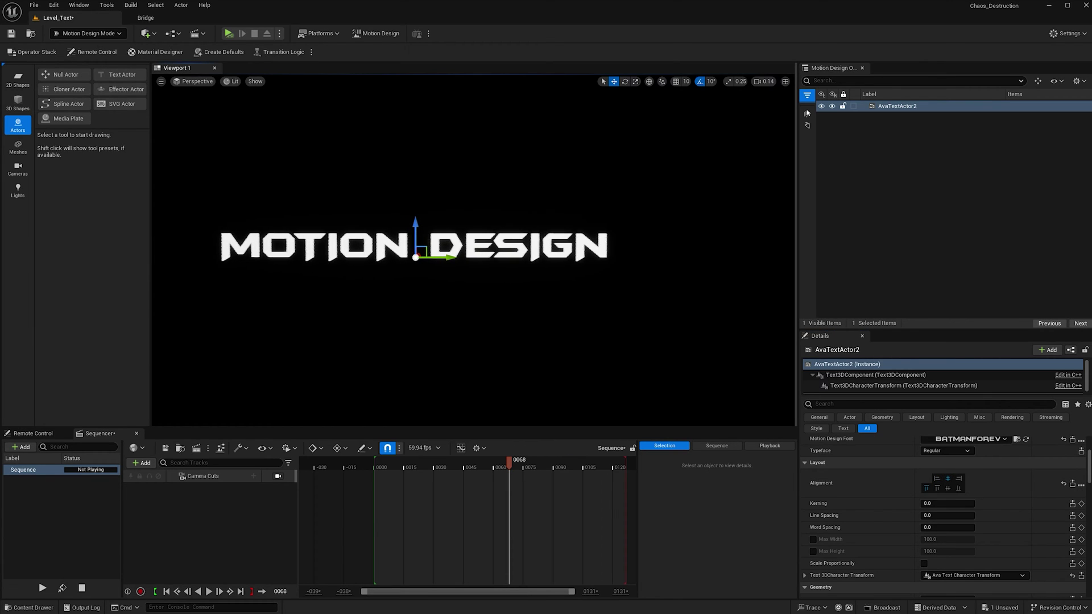
pyautogui.moveTo(928, 504); pyautogui.dragTo(956, 504)
pyautogui.click(937, 479)
pyautogui.click(947, 479)
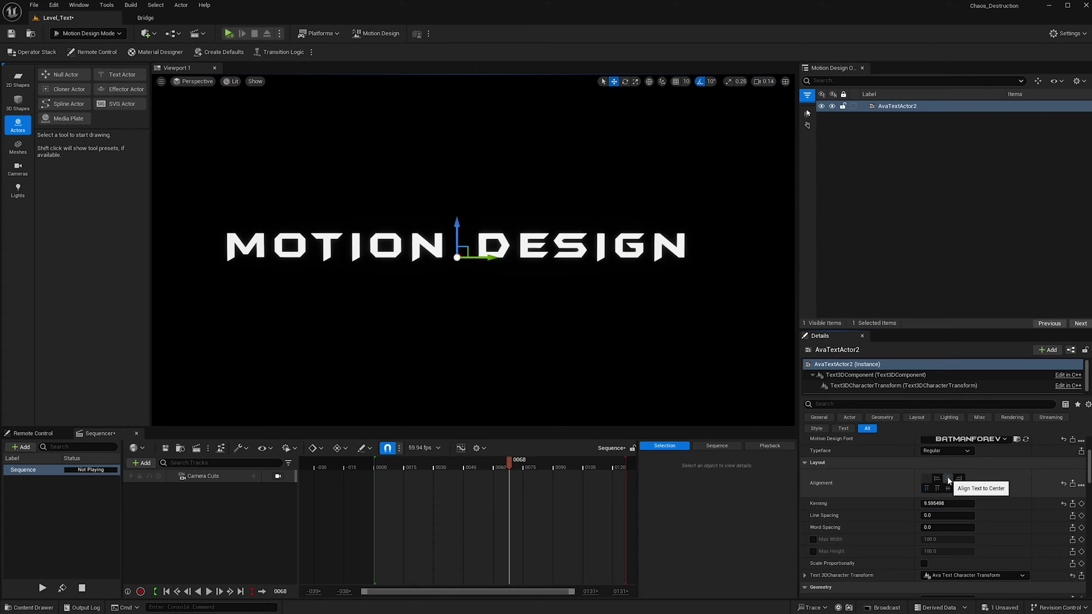
pyautogui.scroll(2, 1028, 508)
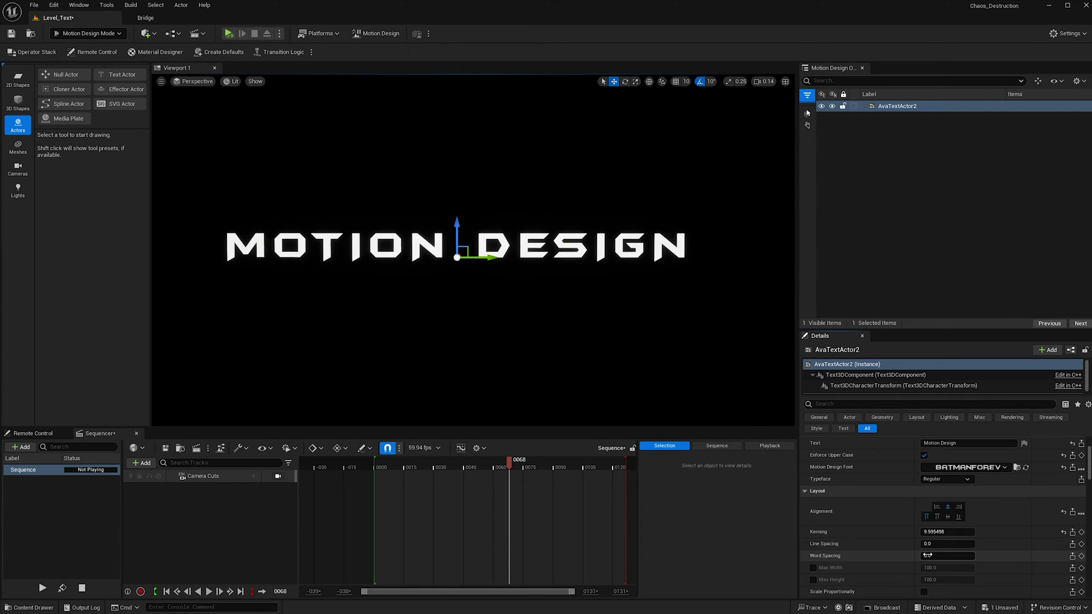
pyautogui.moveTo(926, 555); pyautogui.dragTo(933, 554)
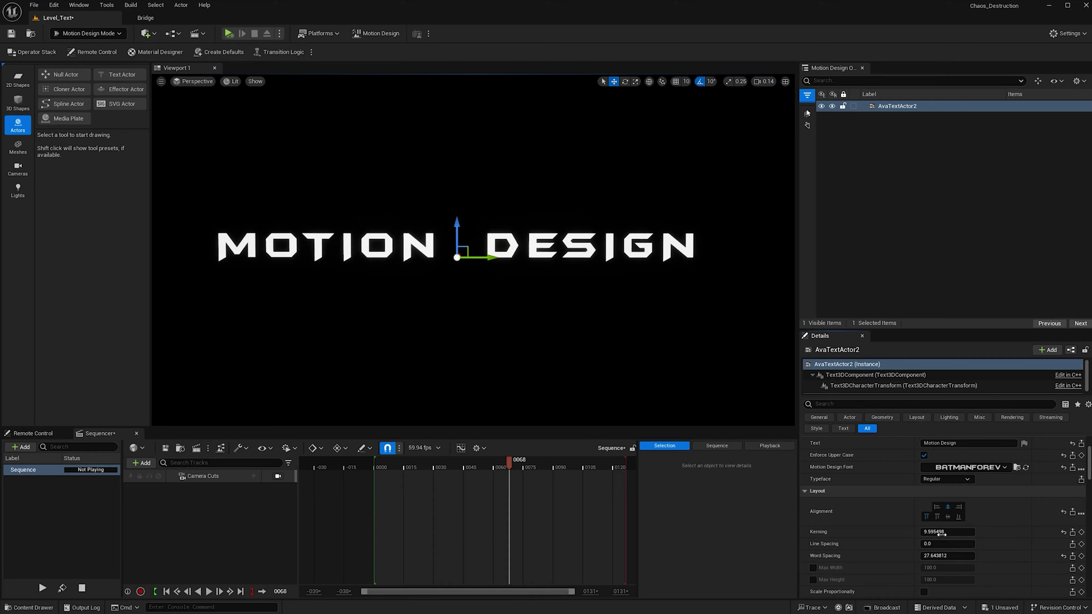
pyautogui.hotkey('ctrl', 'z')
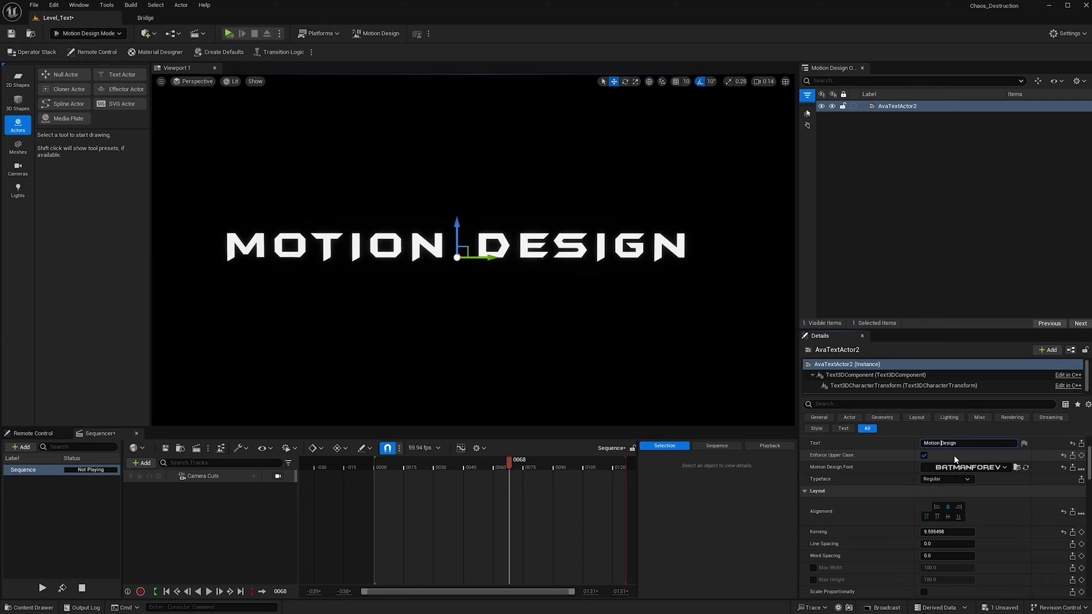
# - Insert a line break before Design so the text reads MOTION over DESIGN
pyautogui.hotkey('shift', 'Return')
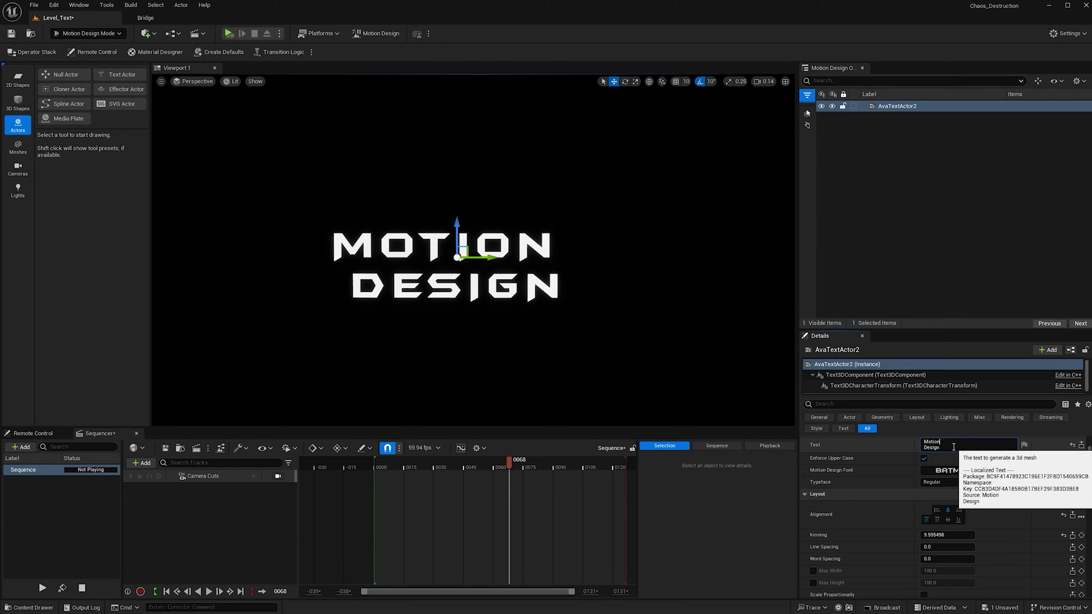
pyautogui.click(489, 245)
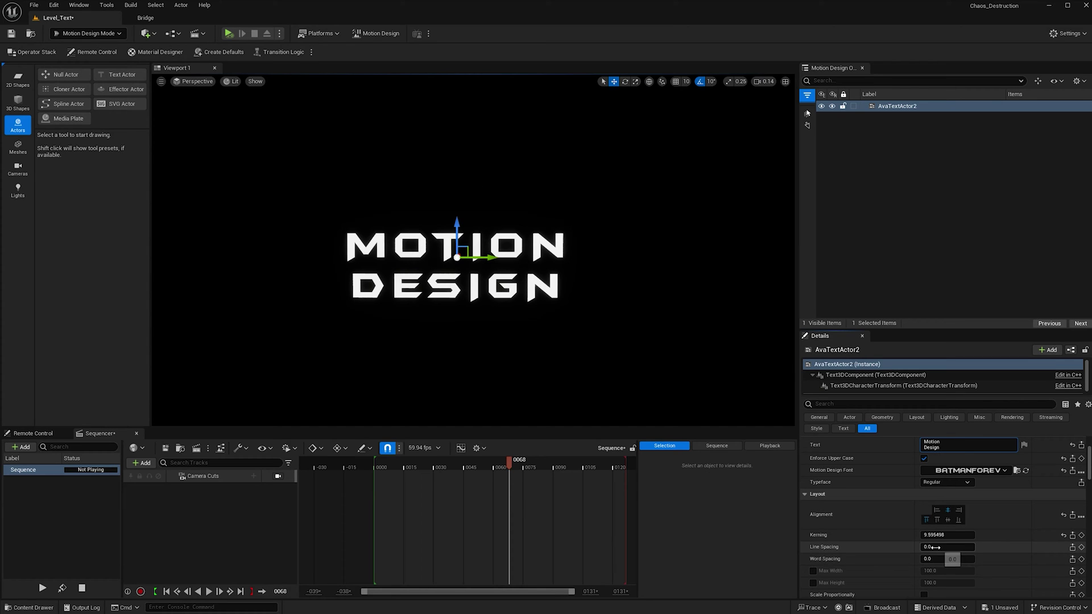
pyautogui.moveTo(933, 548)
pyautogui.mouseDown()
pyautogui.moveTo(967, 547)
pyautogui.moveTo(934, 548)
pyautogui.moveTo(944, 547)
pyautogui.mouseUp()
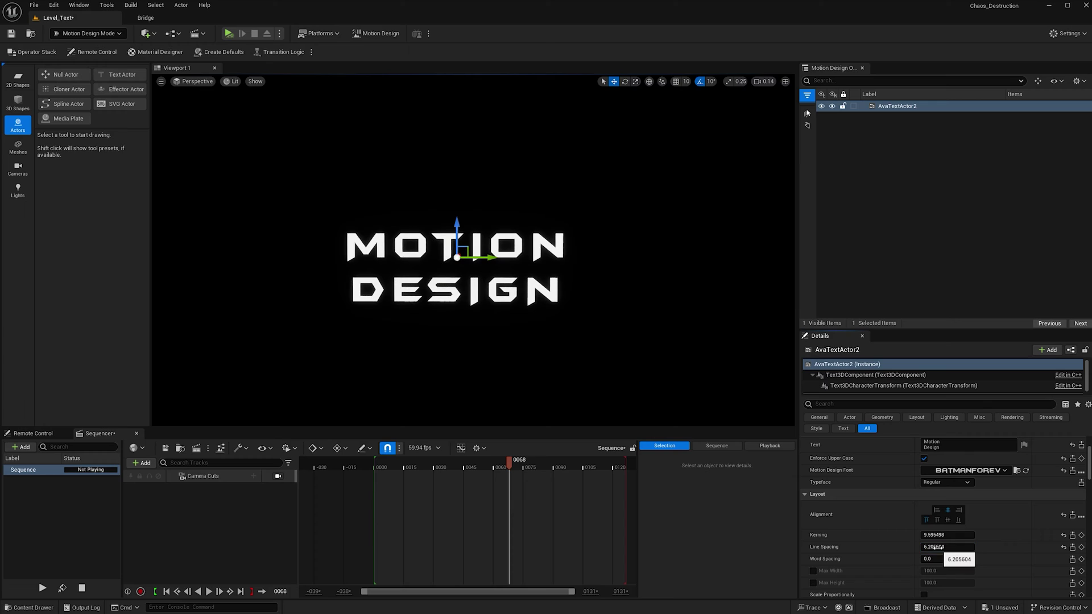
pyautogui.hotkey('ctrl', 'z')
pyautogui.scroll(-5, 944, 540)
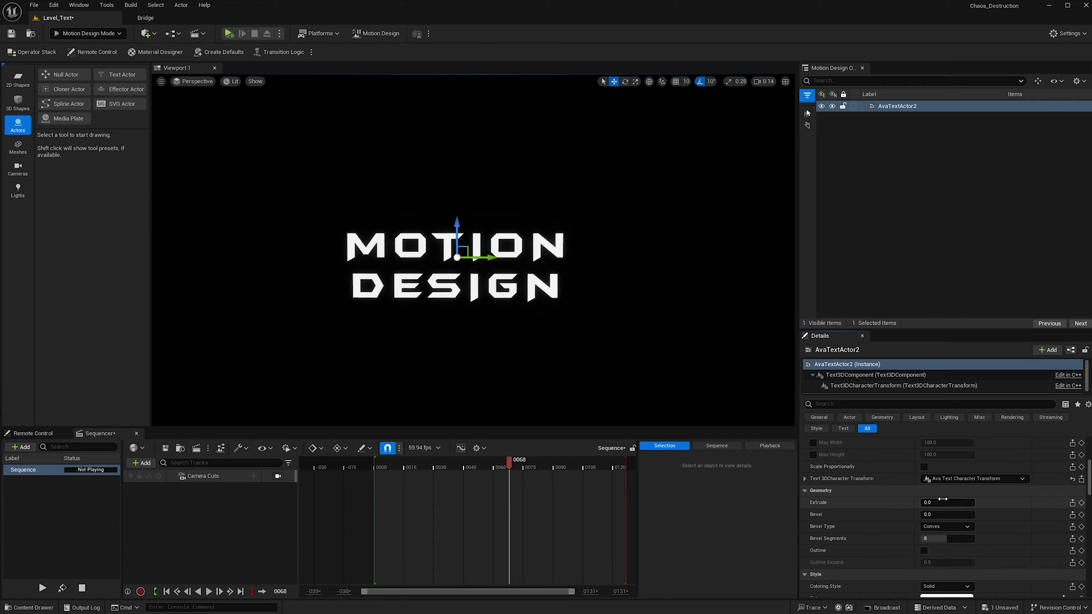
# - Extrude the text to 51.55764 with a 0.456 bevel, keeping the Convex bevel type
pyautogui.moveTo(937, 502)
pyautogui.mouseDown()
pyautogui.moveTo(968, 502)
pyautogui.moveTo(945, 503)
pyautogui.mouseUp()
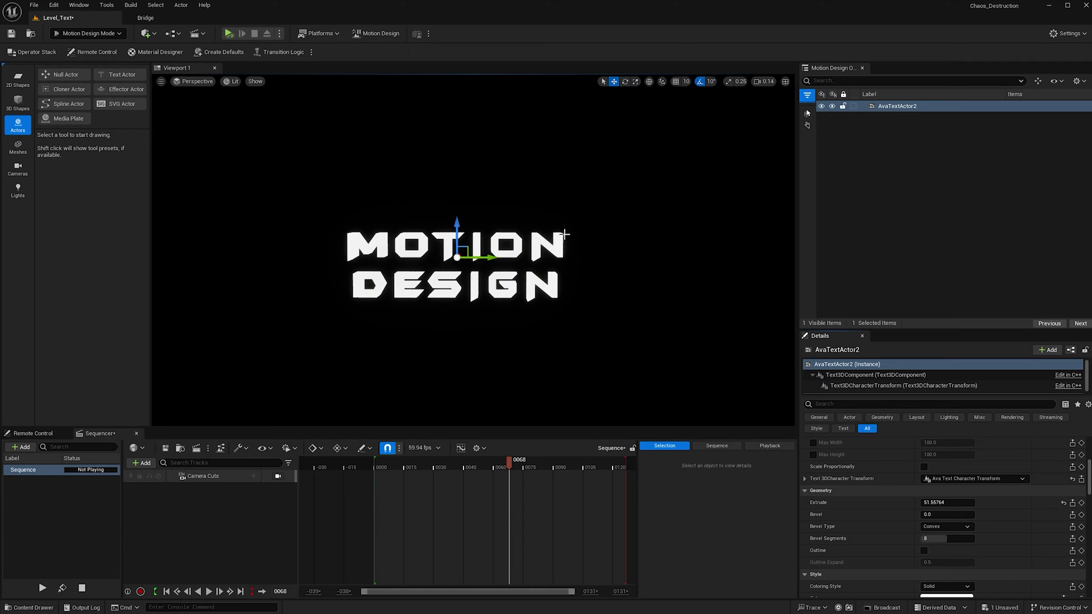
pyautogui.click(941, 526)
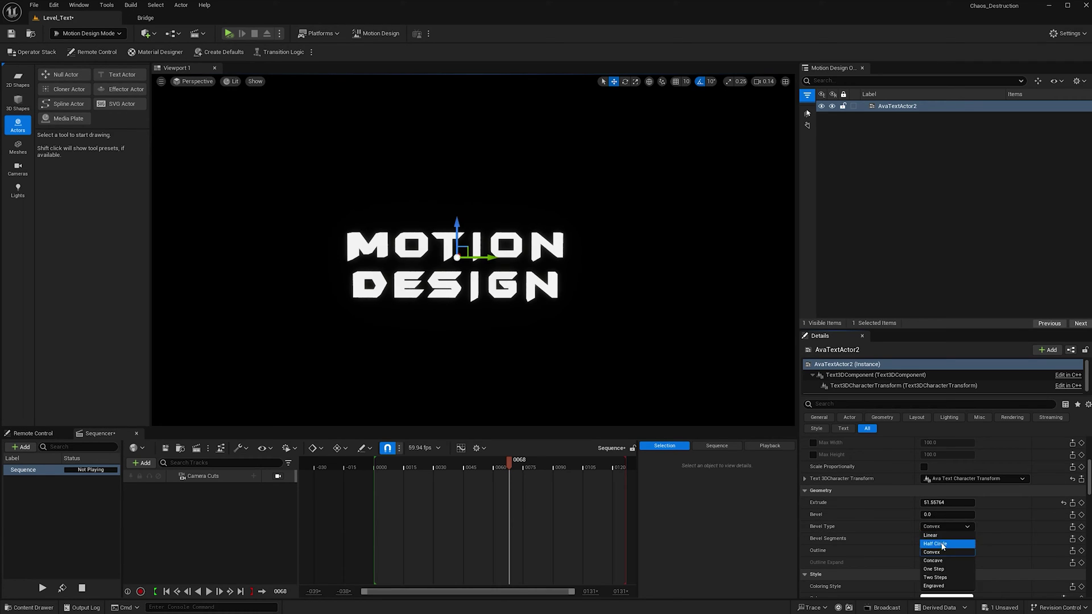
pyautogui.click(1009, 514)
pyautogui.scroll(-2, 1009, 514)
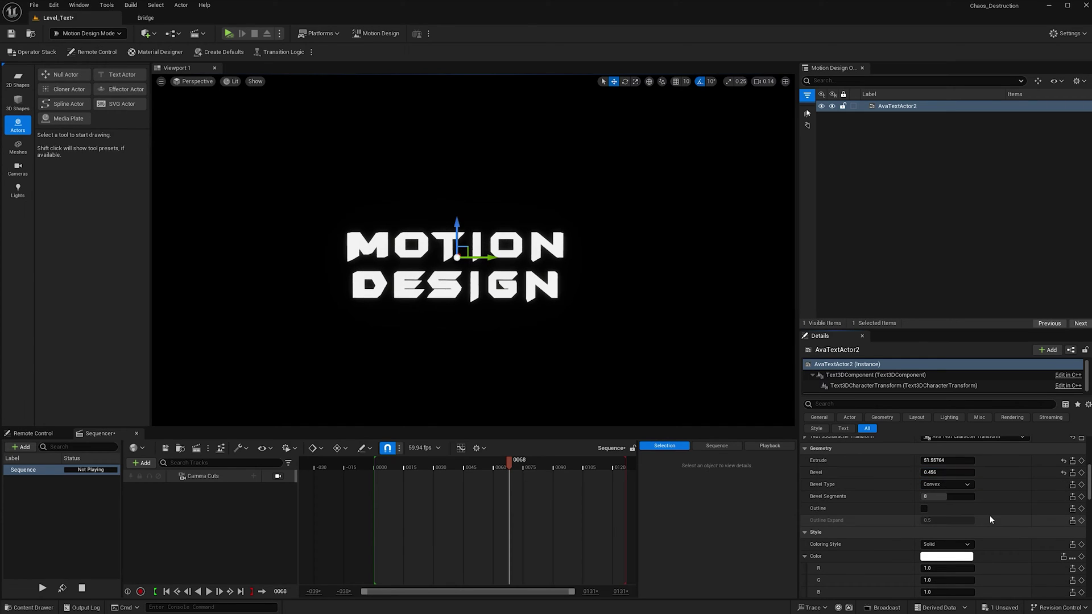
pyautogui.scroll(-3, 989, 515)
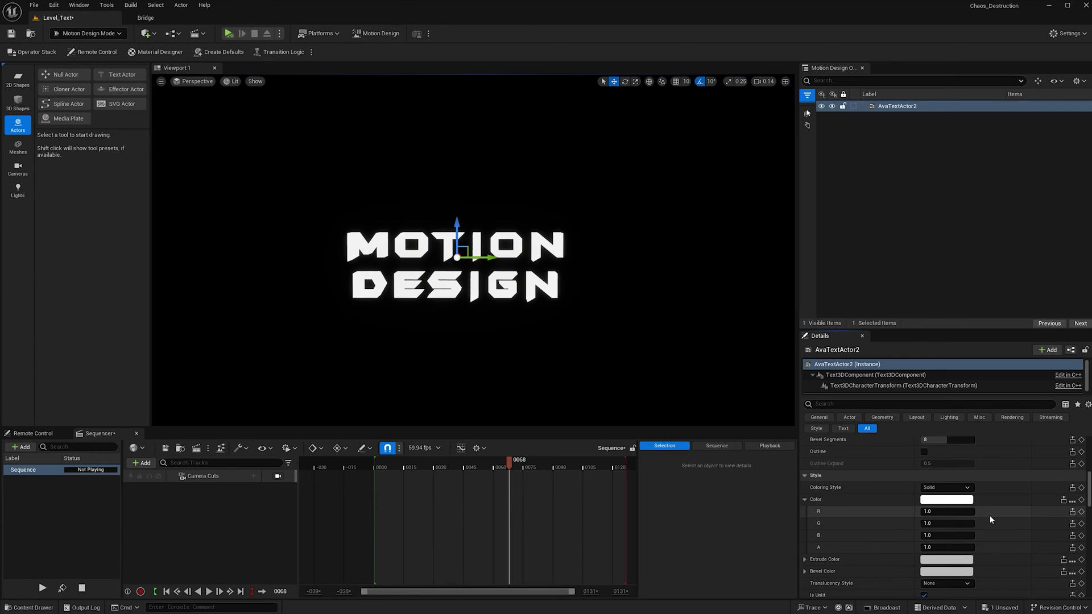
# - Tint the text pink, then switch it to a blue-to-pink Gradient coloring style
pyautogui.click(947, 500)
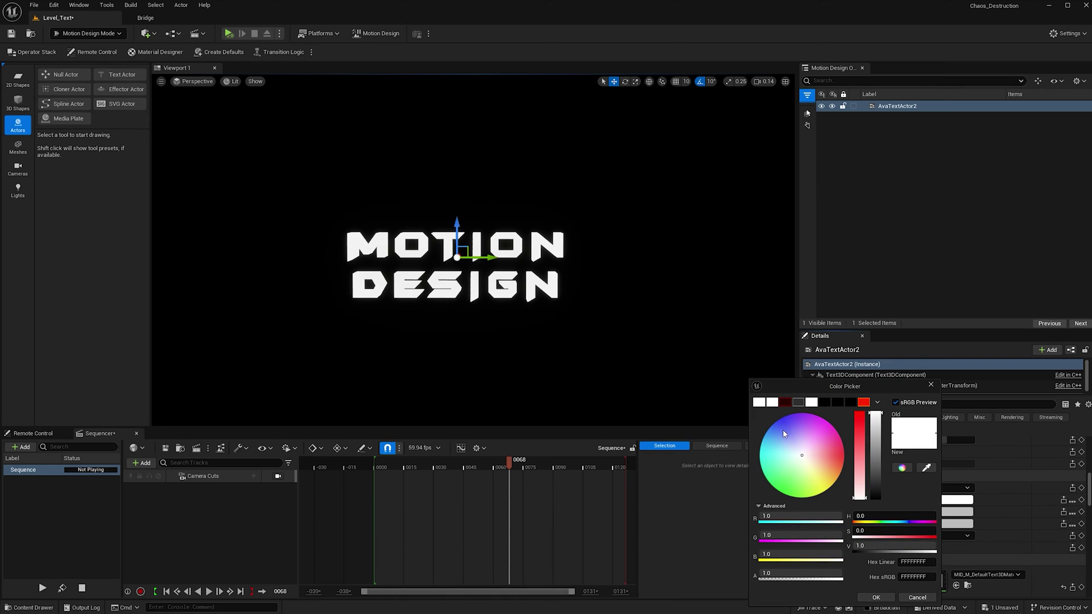
pyautogui.click(844, 449)
pyautogui.click(876, 597)
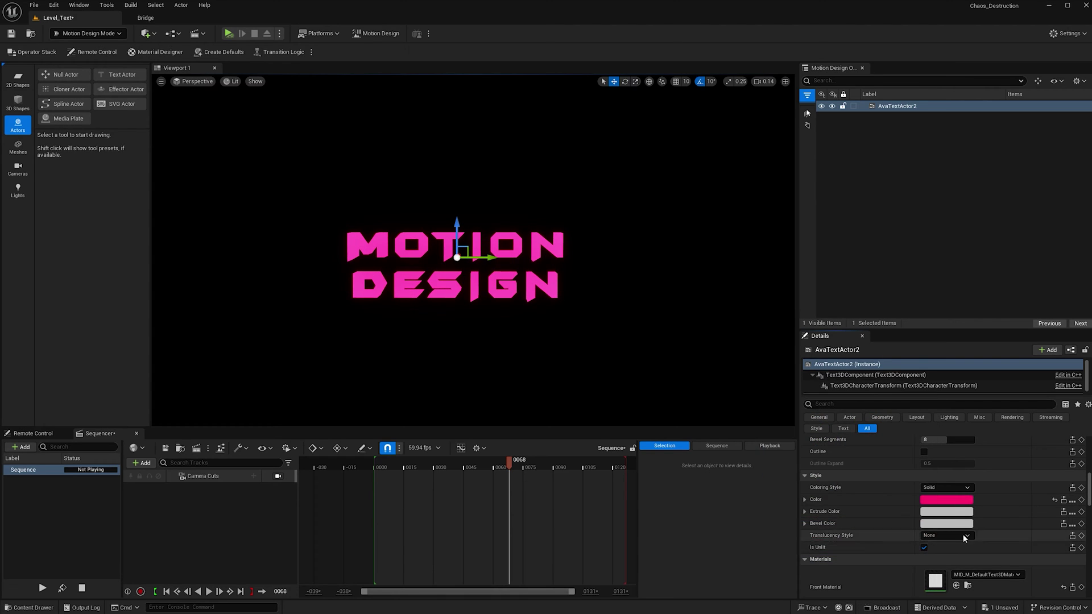
pyautogui.scroll(-1, 993, 514)
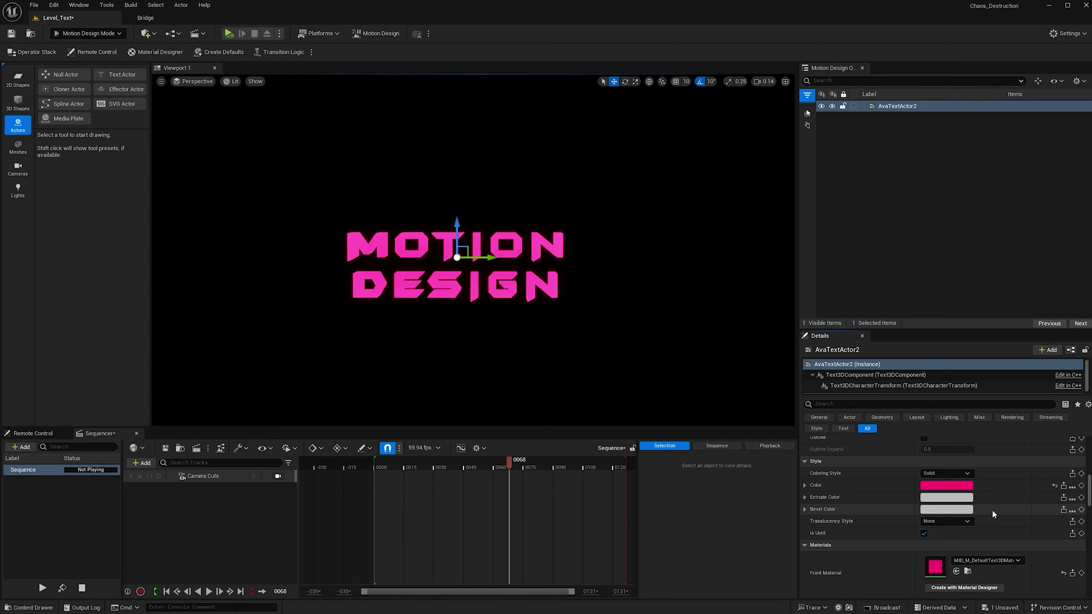
pyautogui.click(946, 473)
pyautogui.click(947, 490)
pyautogui.click(968, 490)
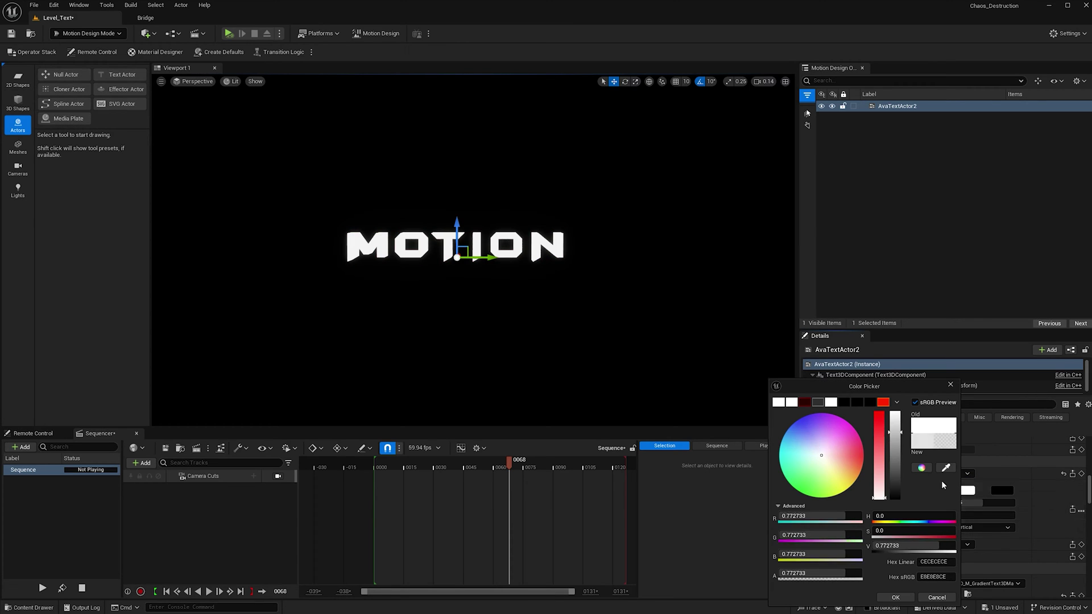
pyautogui.click(798, 420)
pyautogui.click(894, 598)
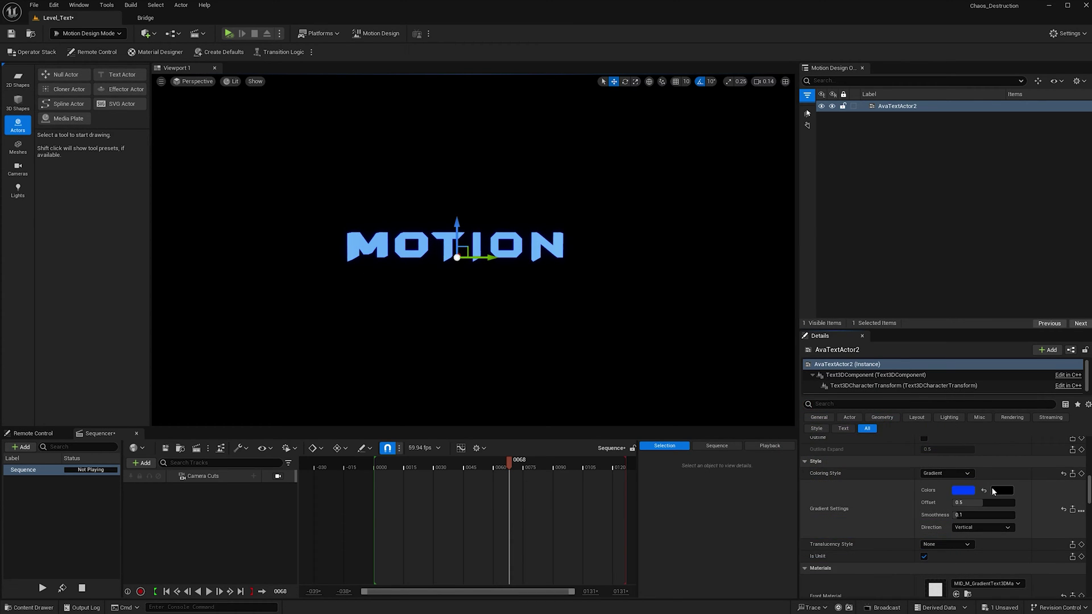
pyautogui.click(1002, 490)
pyautogui.click(897, 453)
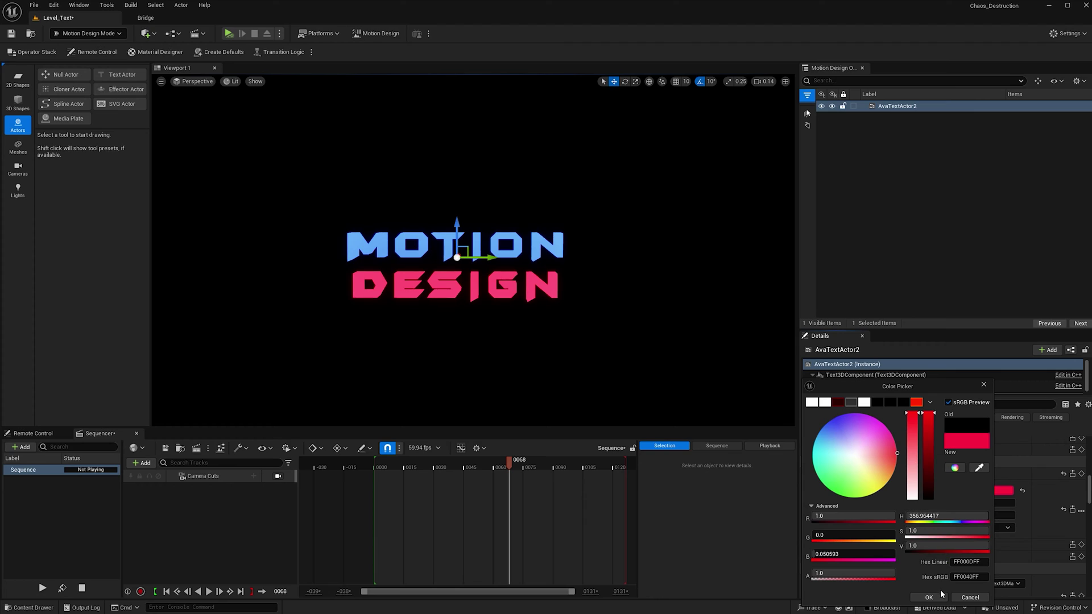
pyautogui.click(940, 596)
# - Set gradient smoothness to about 0.83, offset near 0.5, and Custom direction rotated 0.31
pyautogui.moveTo(962, 515); pyautogui.dragTo(978, 515)
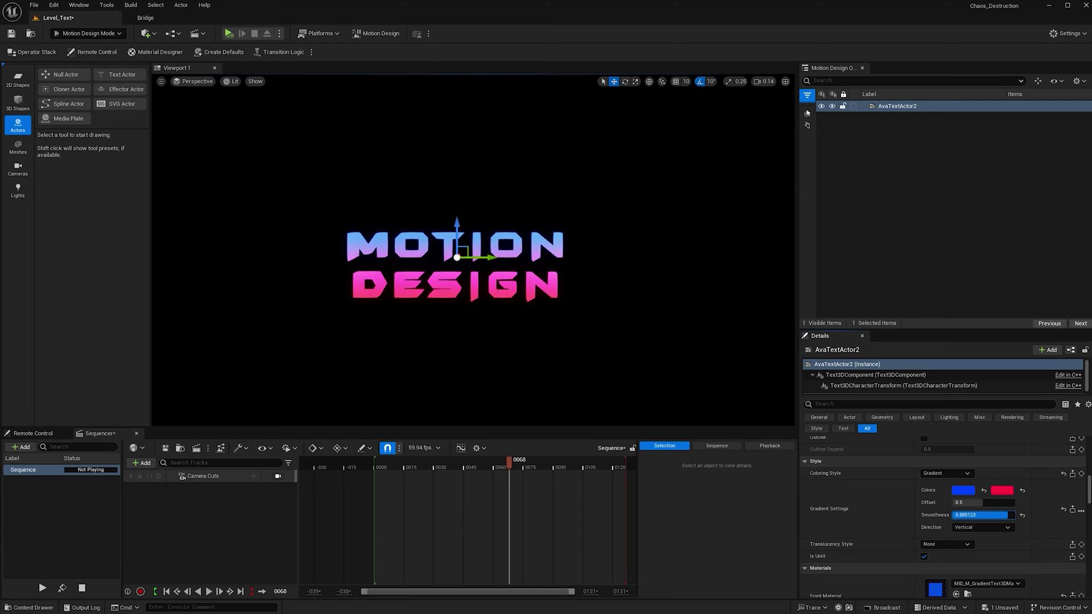
pyautogui.moveTo(1007, 515); pyautogui.dragTo(968, 515)
pyautogui.click(966, 544)
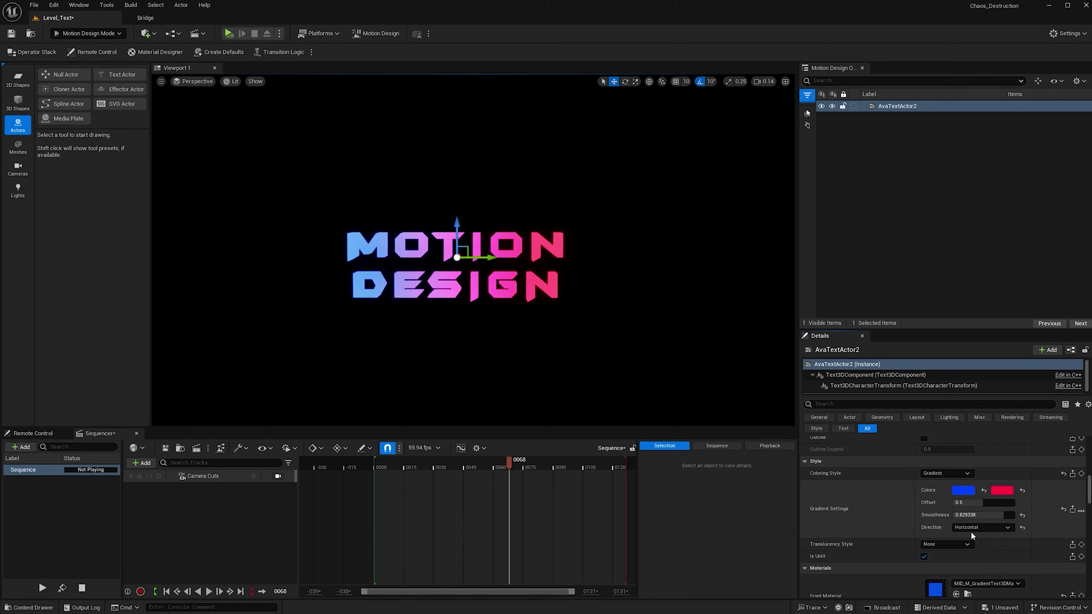
pyautogui.moveTo(974, 502); pyautogui.dragTo(982, 502)
pyautogui.click(977, 528)
pyautogui.click(967, 552)
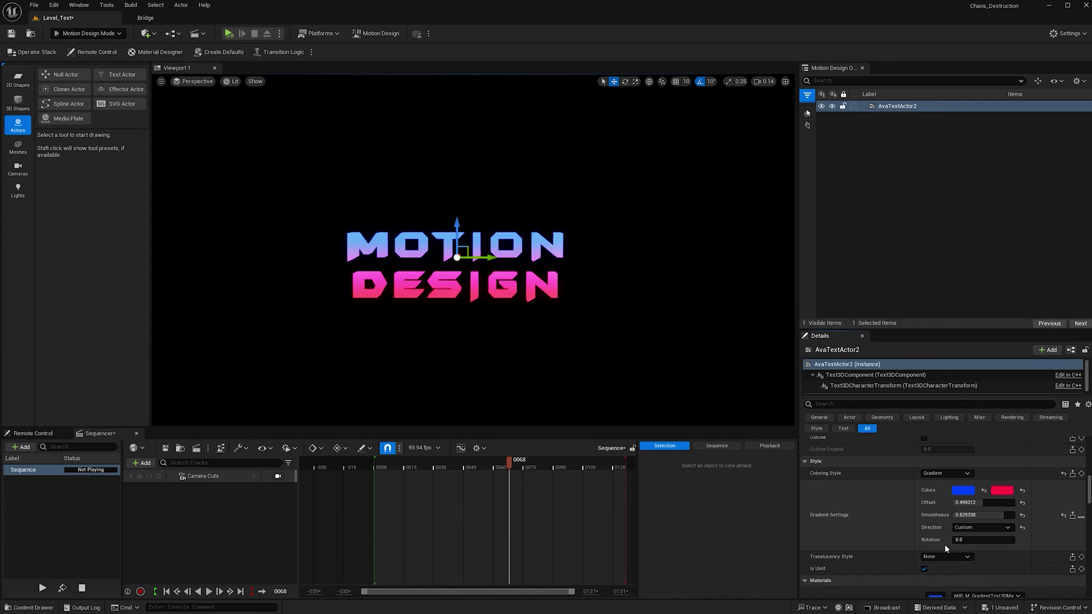
pyautogui.moveTo(961, 540); pyautogui.dragTo(973, 540)
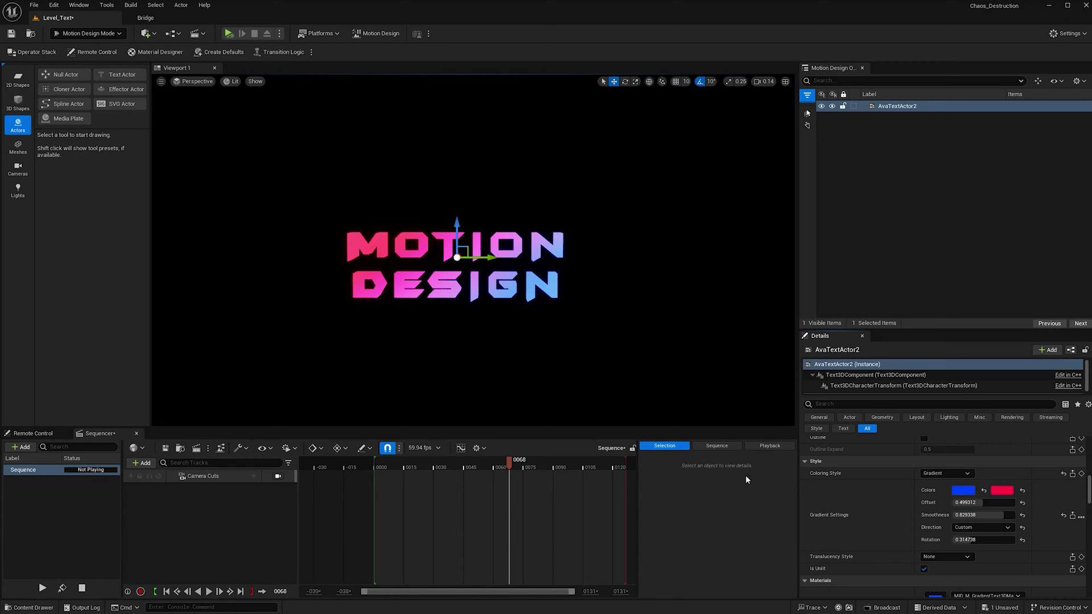
pyautogui.hotkey('ctrl', 'space')
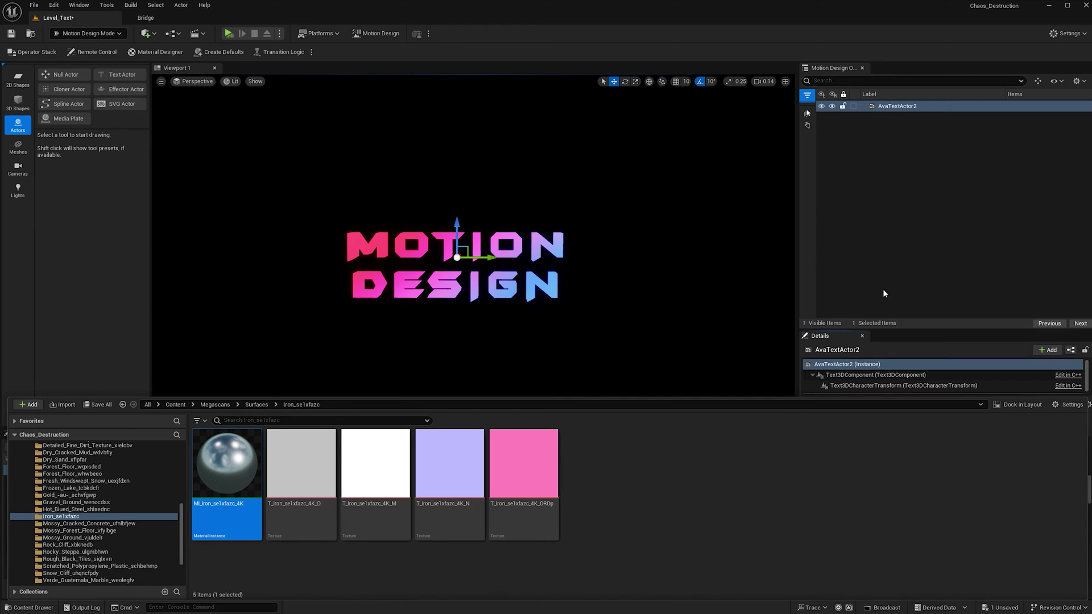
# - Set the text's Coloring Style to Custom Material using MI_Iron_se1xfazc_4K
pyautogui.click(884, 292)
pyautogui.click(514, 293)
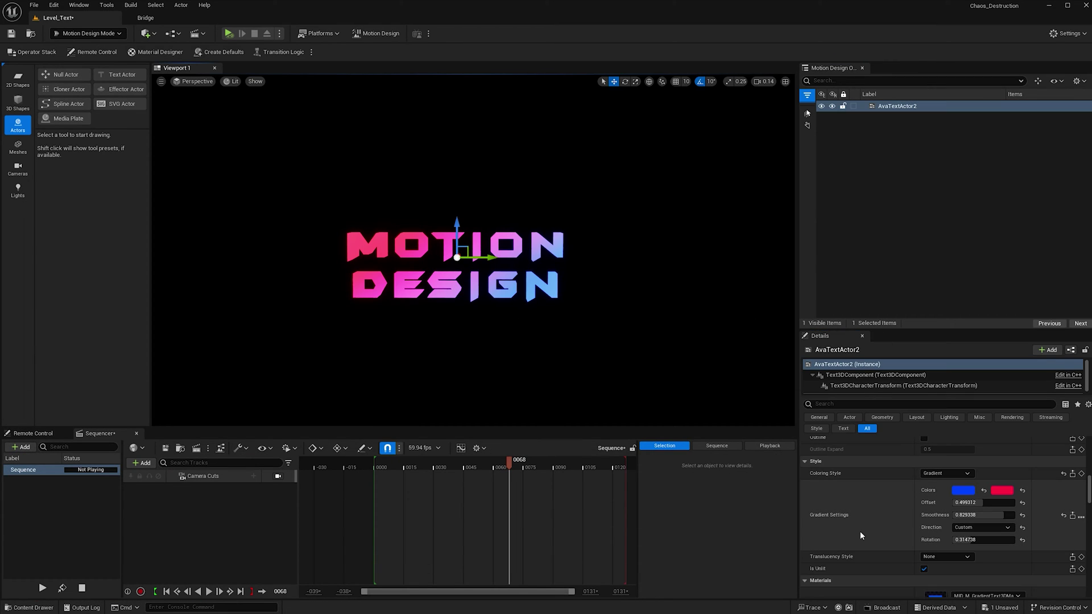
pyautogui.click(941, 474)
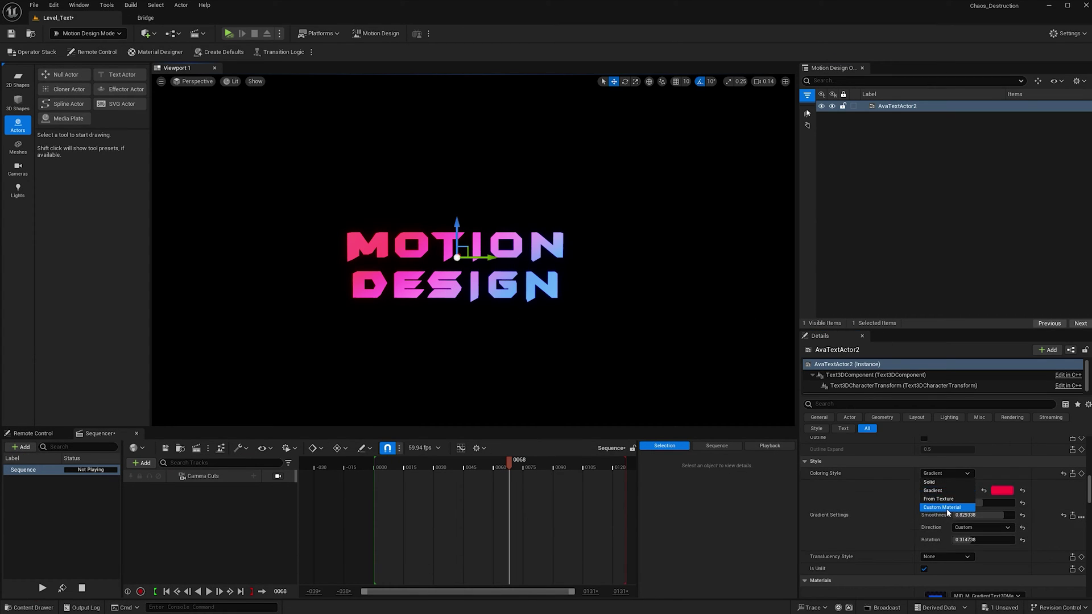
pyautogui.click(946, 508)
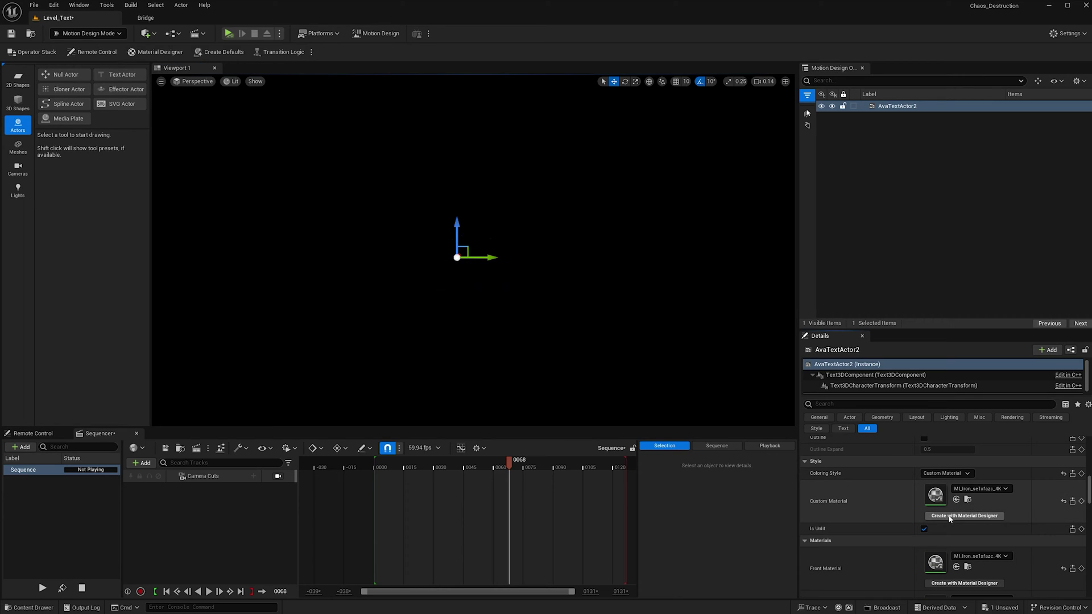
pyautogui.scroll(-2, 844, 537)
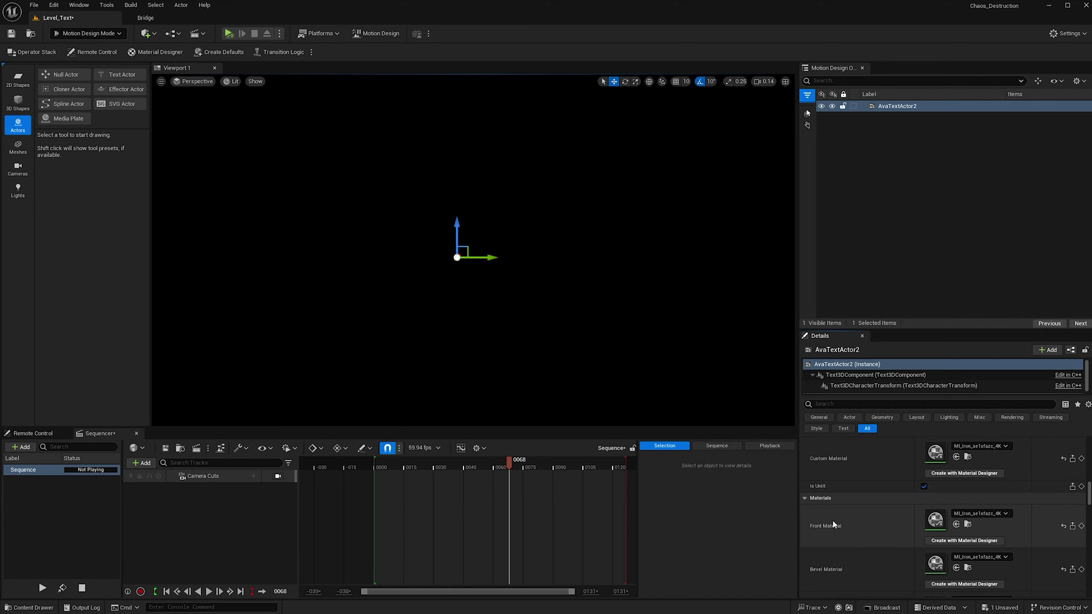
pyautogui.scroll(2, 832, 547)
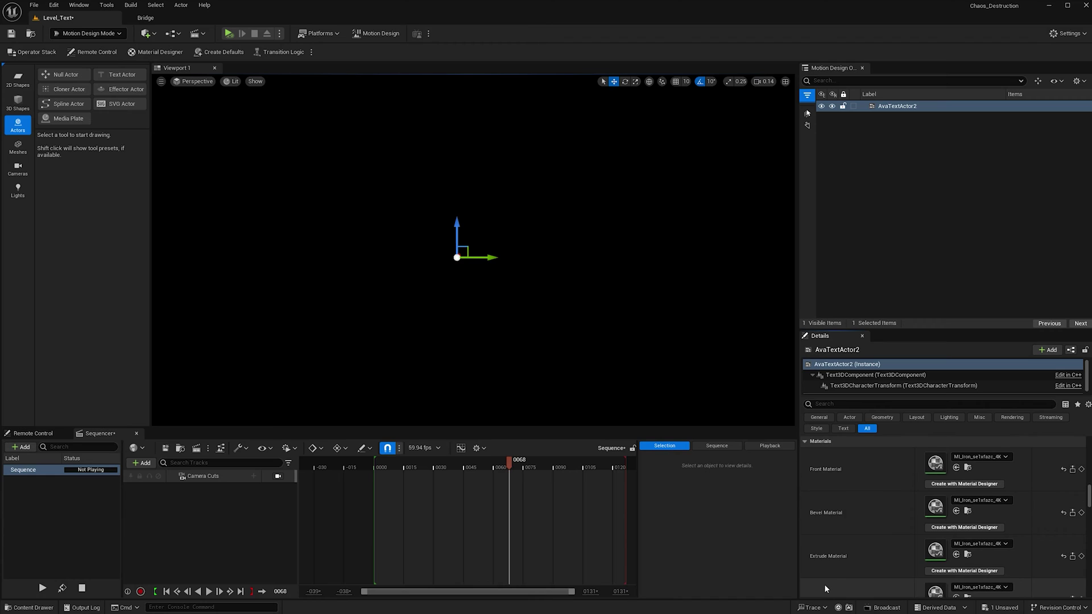
pyautogui.scroll(3, 824, 585)
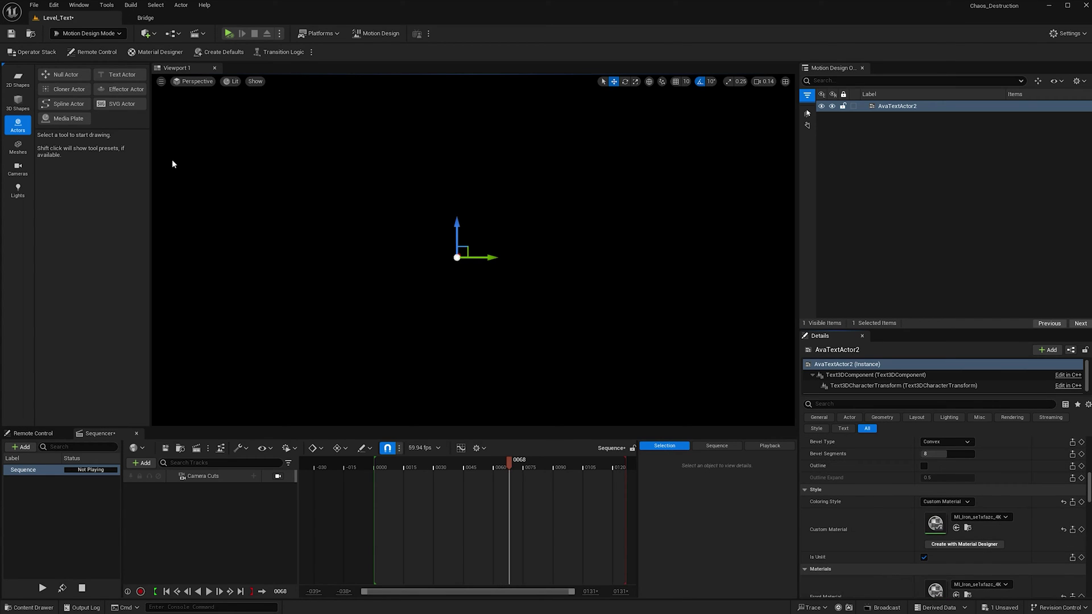
pyautogui.click(17, 190)
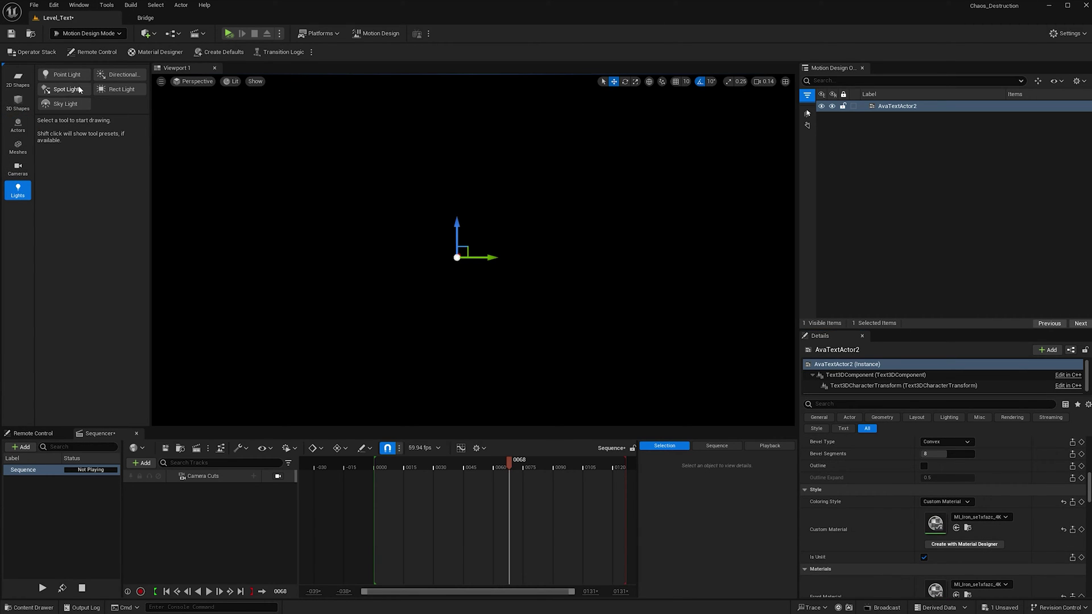
# - Place a Rect Light in front of the text and widen its source width to about 656
pyautogui.click(108, 91)
pyautogui.click(452, 260)
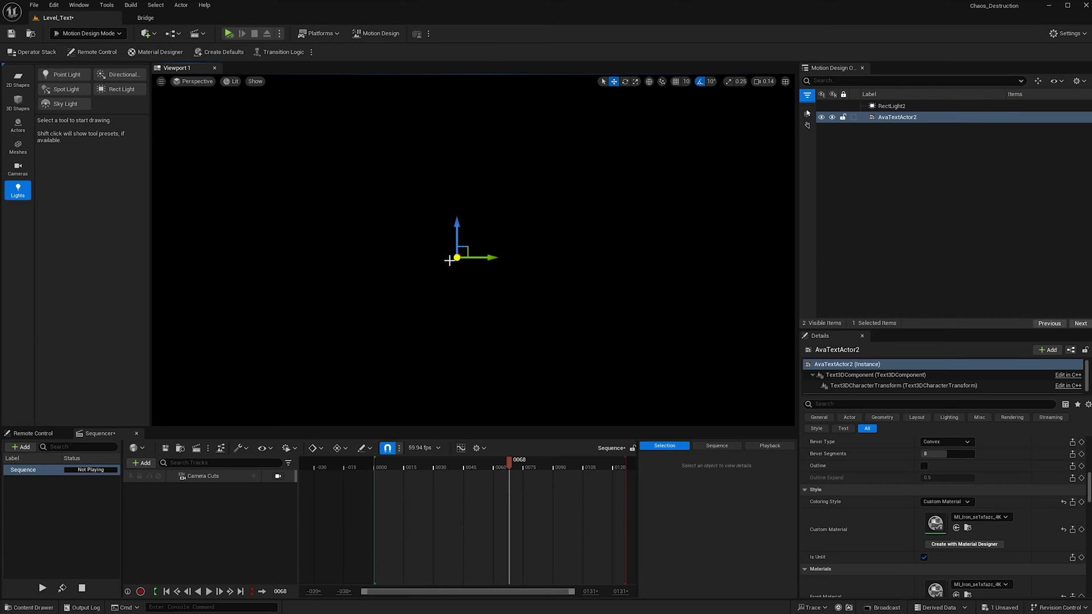
pyautogui.click(891, 106)
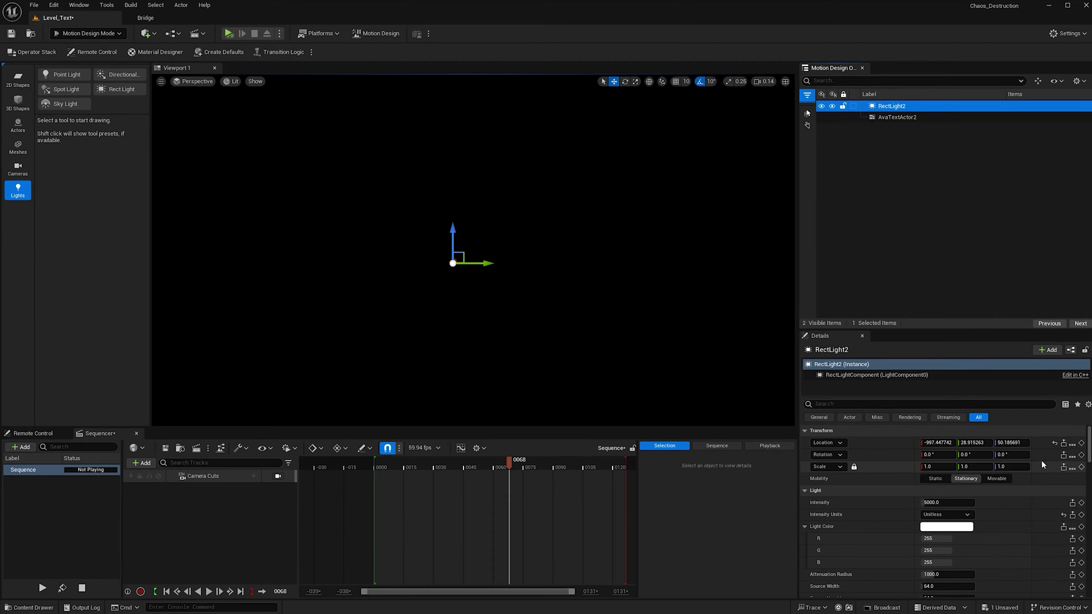
pyautogui.click(1057, 443)
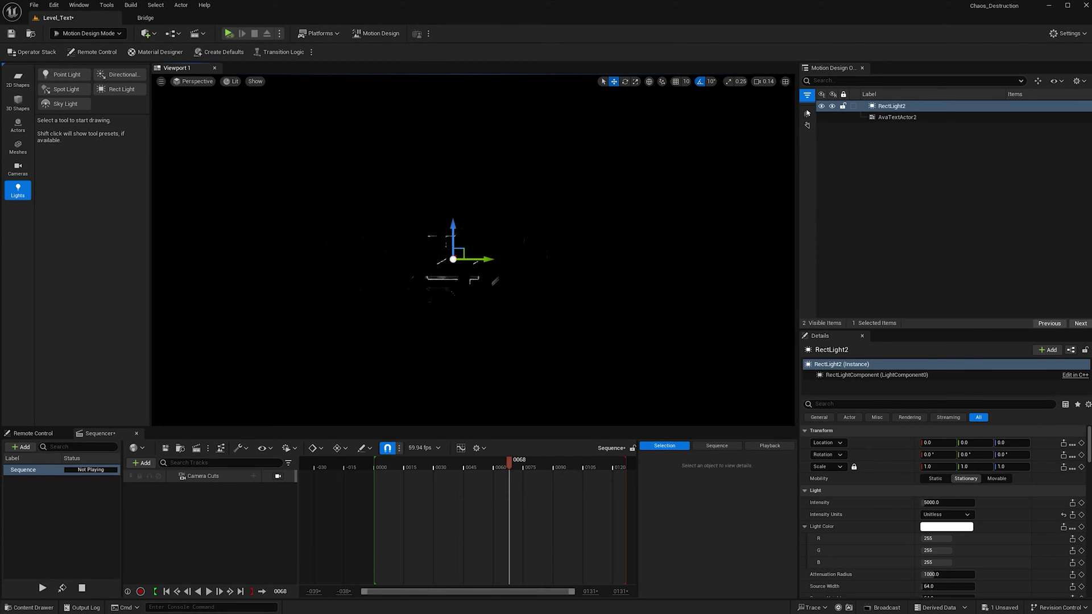
pyautogui.moveTo(441, 256); pyautogui.dragTo(654, 374)
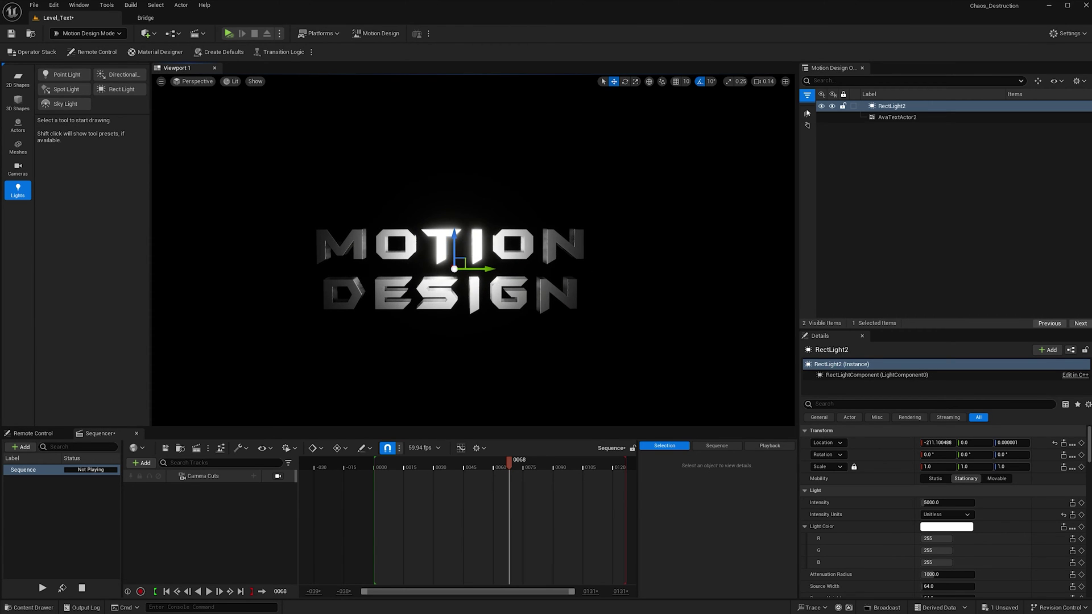
pyautogui.scroll(-1, 973, 558)
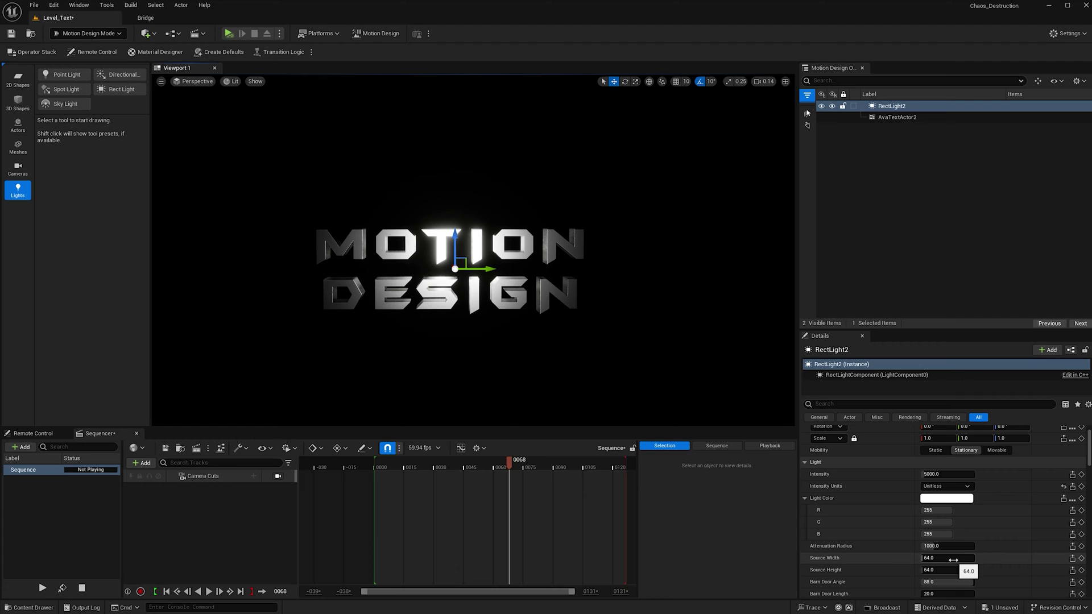
pyautogui.moveTo(953, 559); pyautogui.dragTo(990, 560)
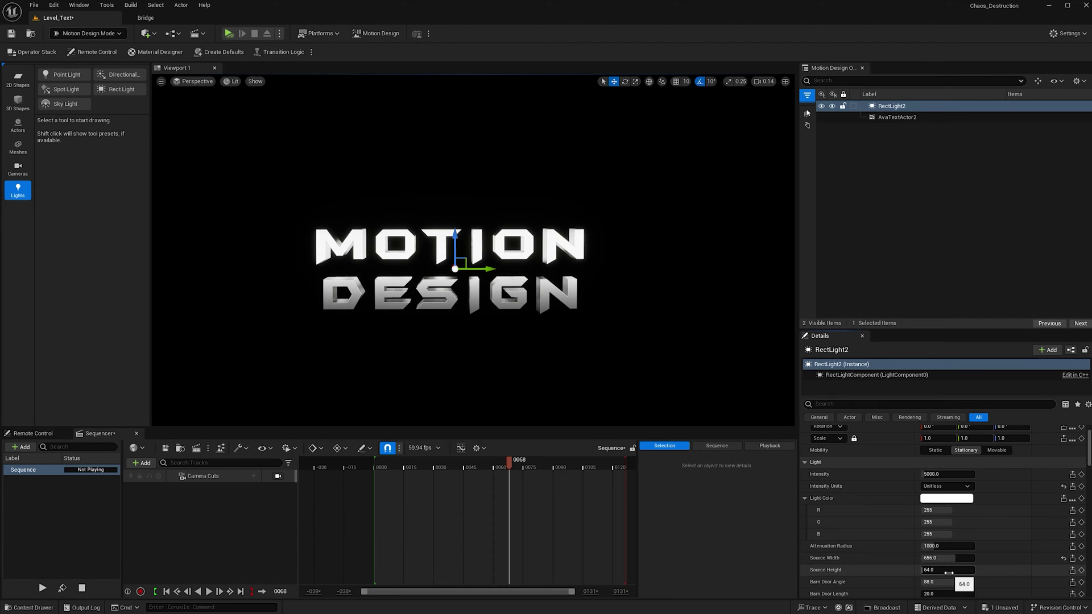
pyautogui.moveTo(458, 241); pyautogui.dragTo(458, 256)
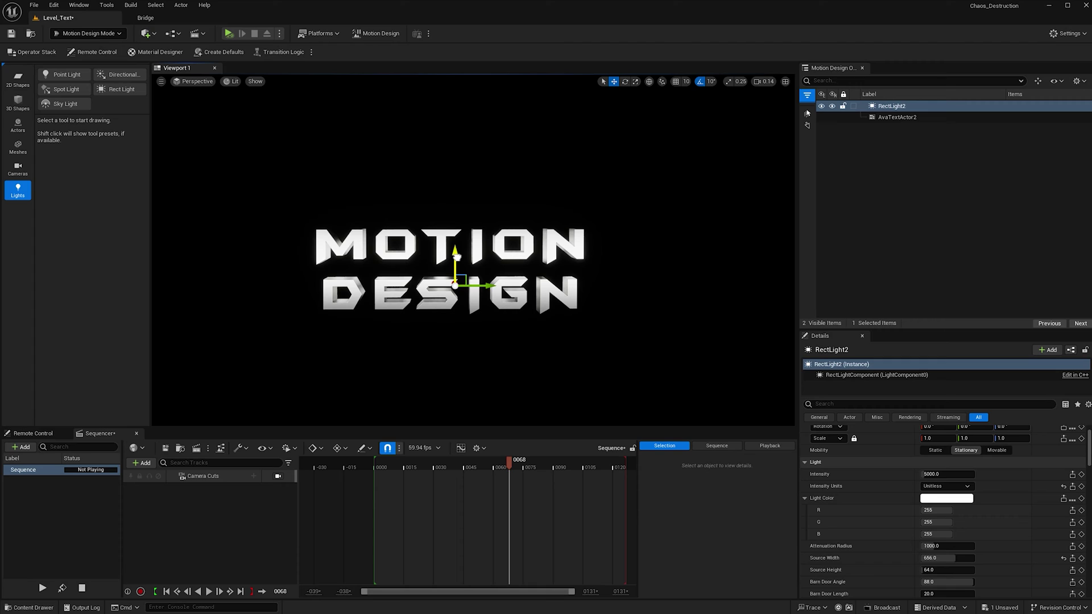
# - Set the light intensity to 1000 and tint it a saturated pink
pyautogui.click(943, 477)
pyautogui.write('1000')
pyautogui.press('Return')
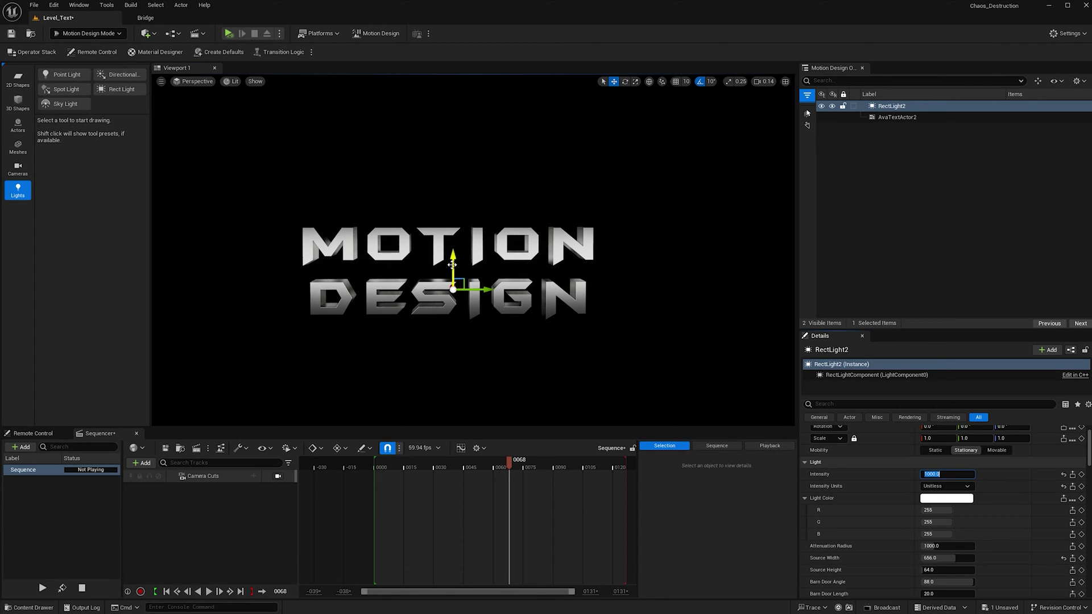
pyautogui.moveTo(452, 265); pyautogui.dragTo(452, 270)
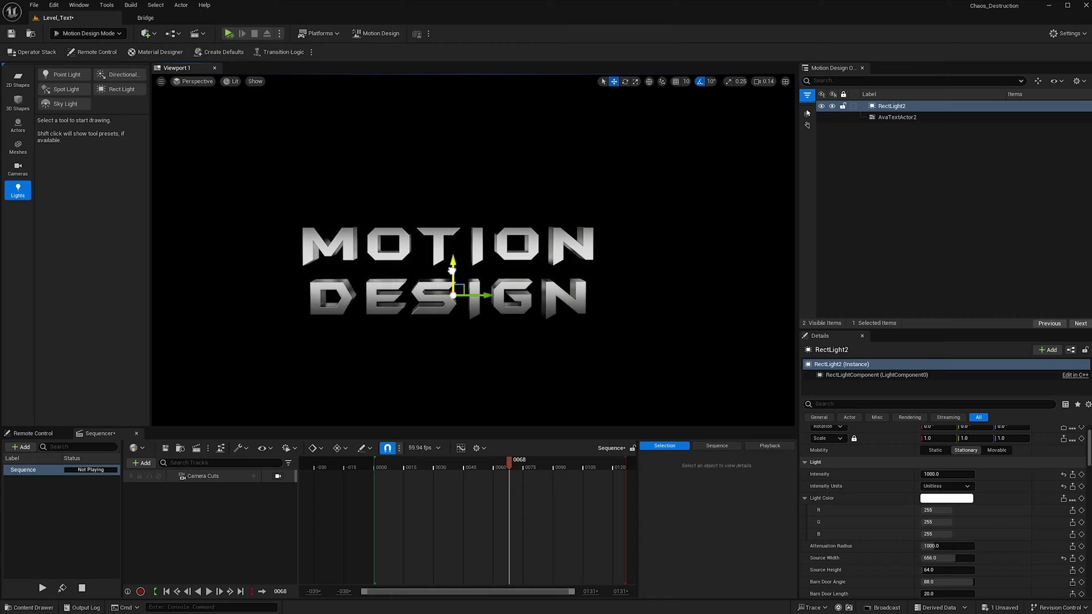
pyautogui.click(966, 499)
pyautogui.moveTo(824, 456); pyautogui.dragTo(870, 452)
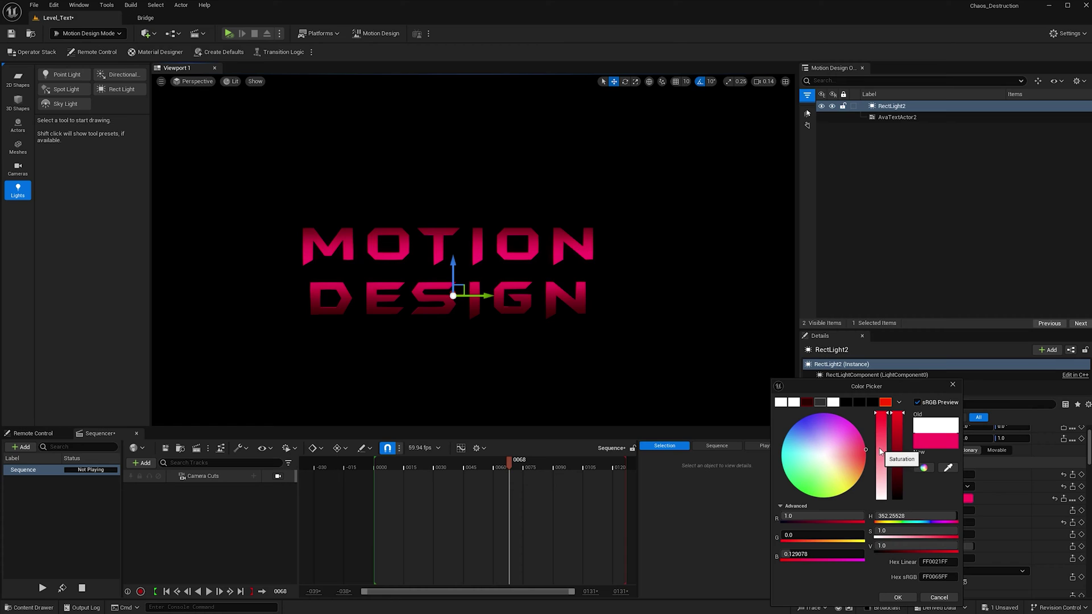
pyautogui.click(898, 598)
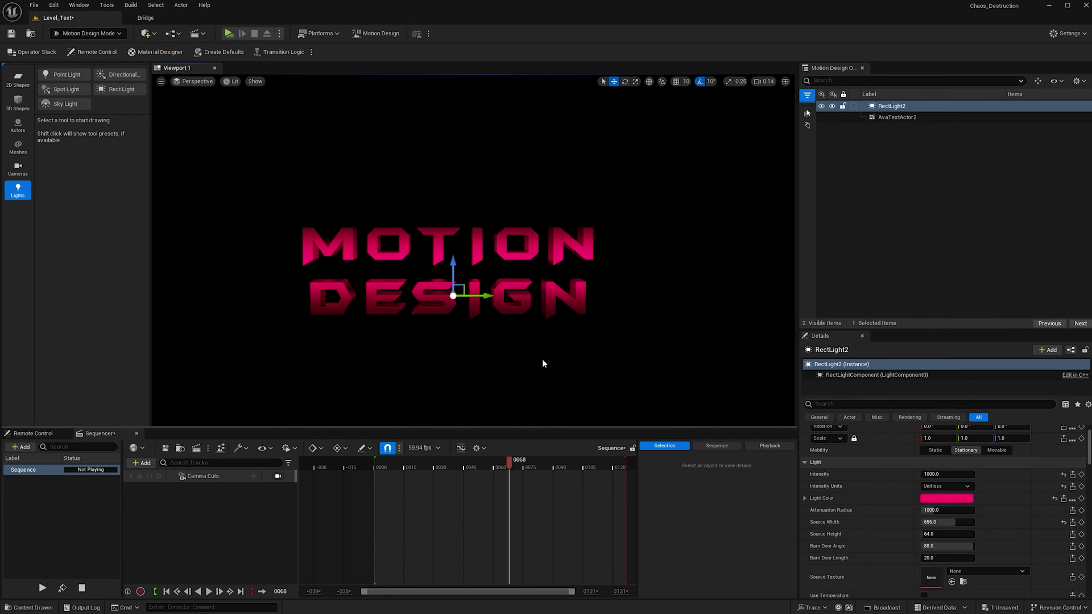
pyautogui.moveTo(454, 265); pyautogui.dragTo(452, 253)
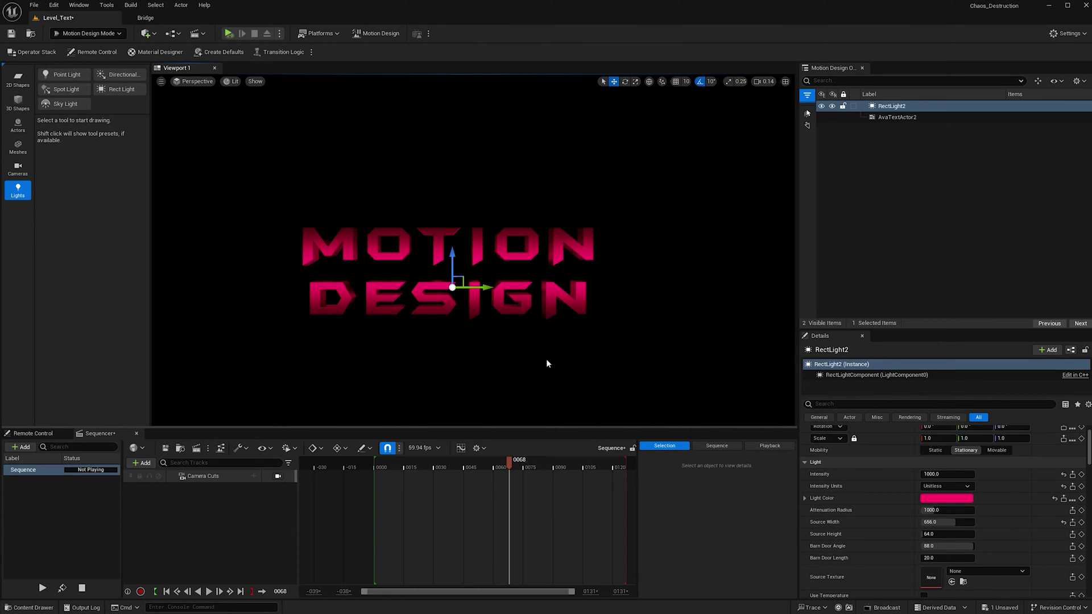
pyautogui.click(17, 170)
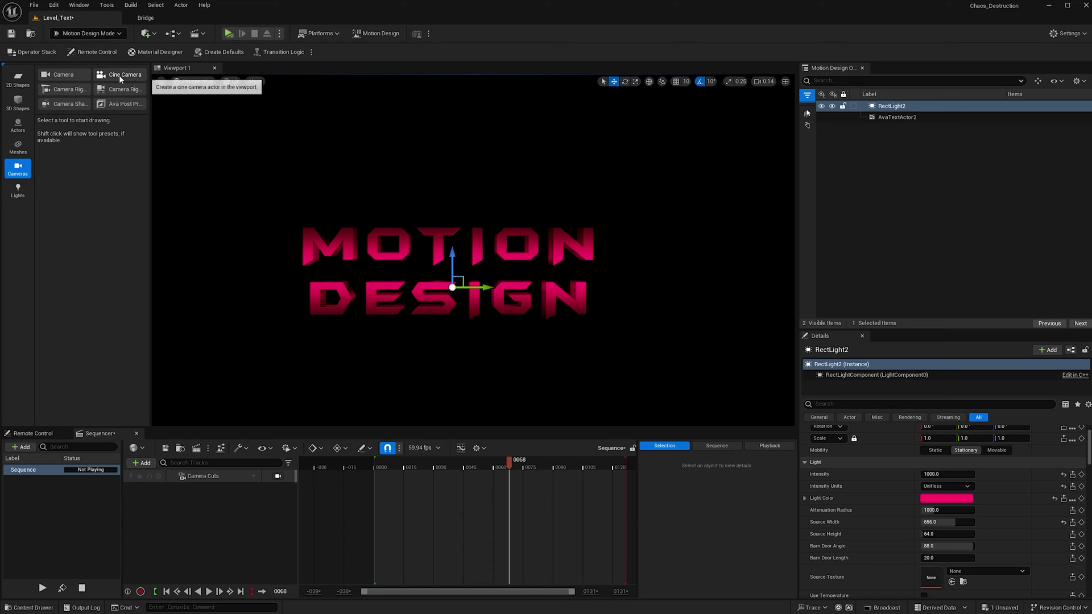
# - Add a cine camera and bind it to the sequence as a camera cut
pyautogui.click(120, 80)
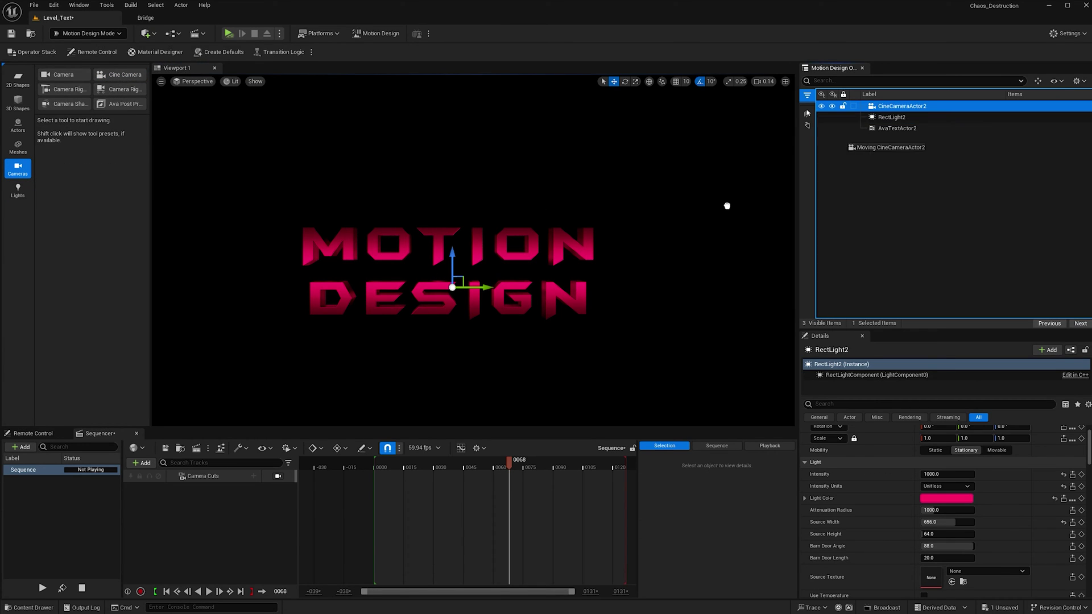
pyautogui.moveTo(727, 206); pyautogui.dragTo(148, 497)
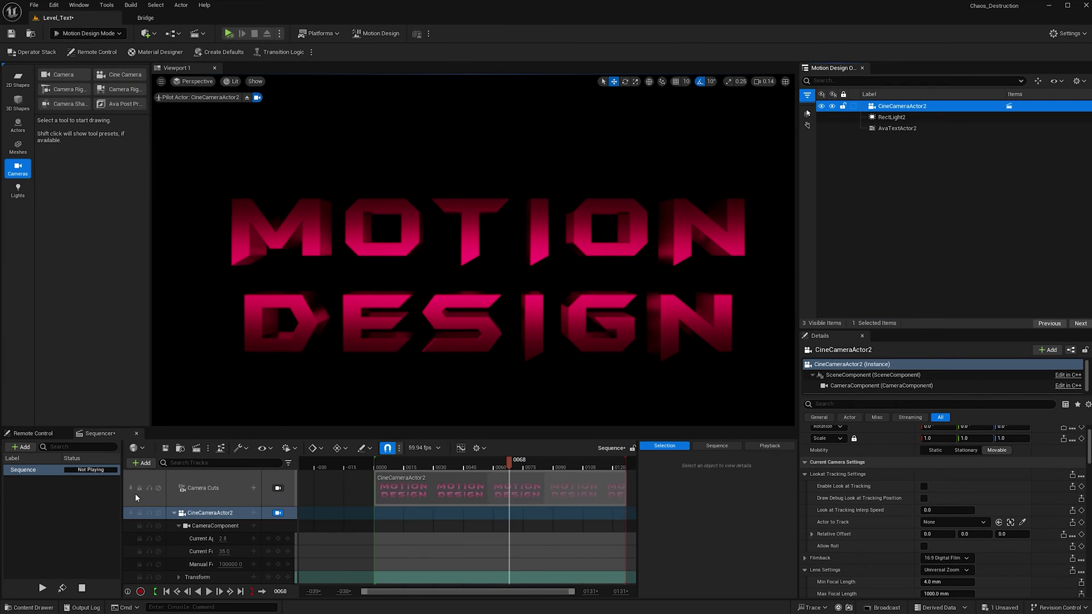
pyautogui.click(196, 81)
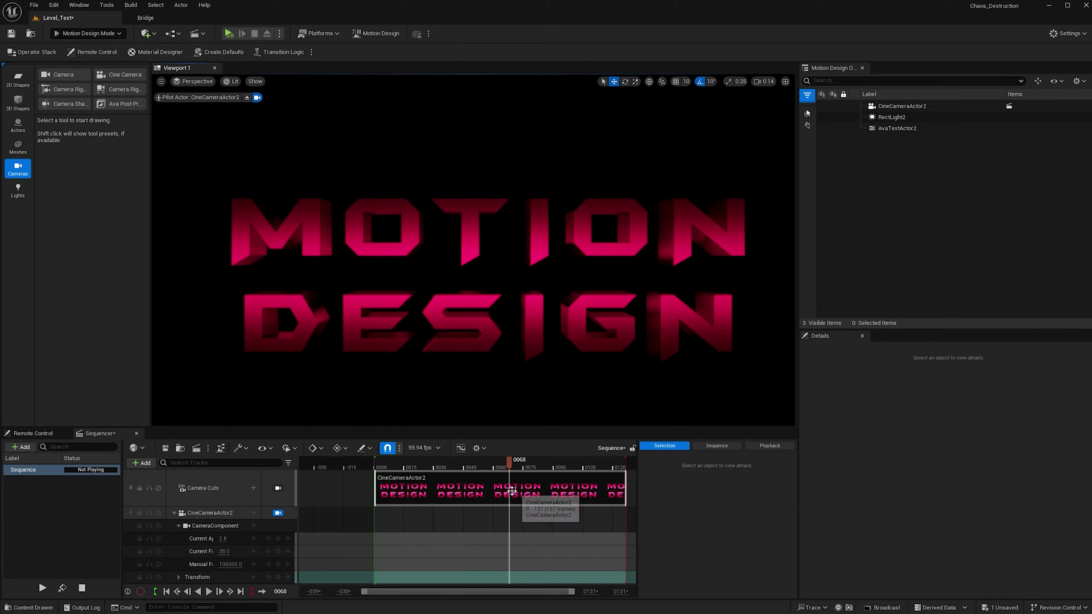
pyautogui.scroll(-3, 591, 346)
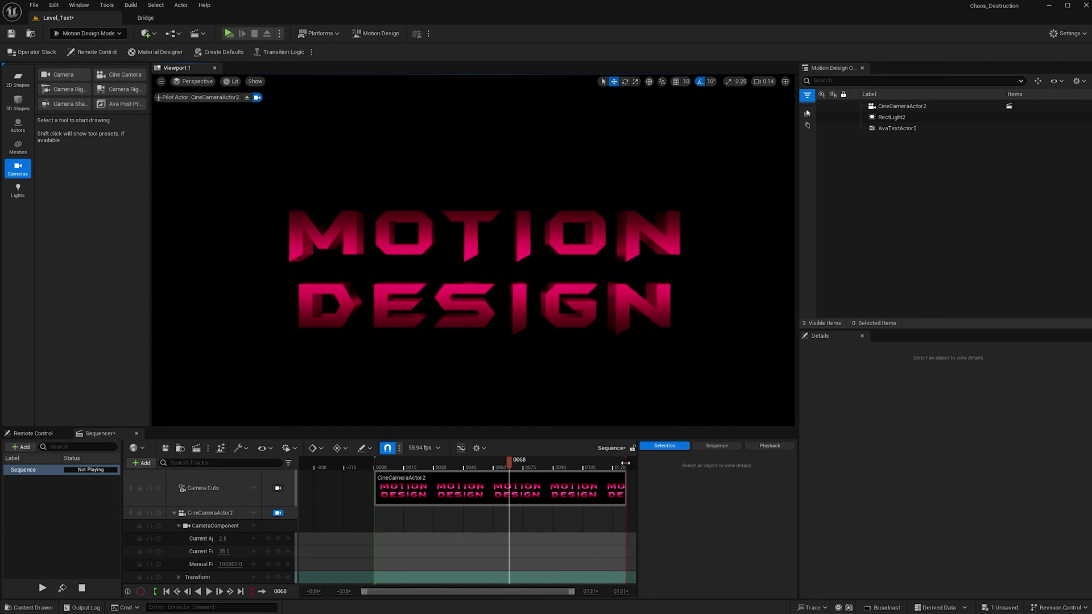
# - Scrub the playhead through frames 0126, 0097 and 0116, then return to frame 0000
pyautogui.click(626, 464)
pyautogui.moveTo(628, 465); pyautogui.dragTo(625, 466)
pyautogui.scroll(-5, 609, 329)
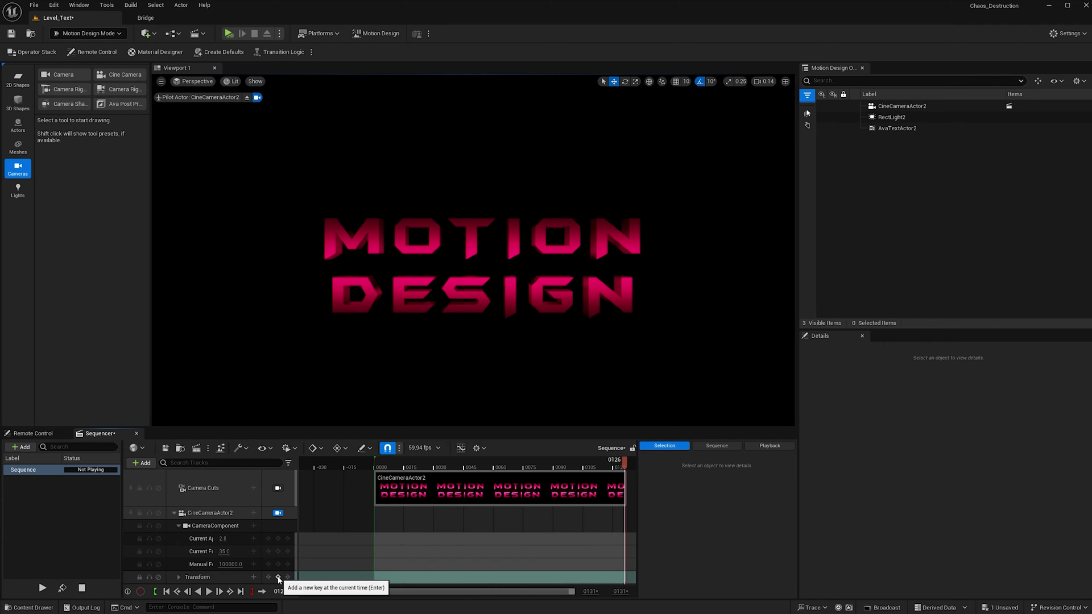
pyautogui.click(567, 461)
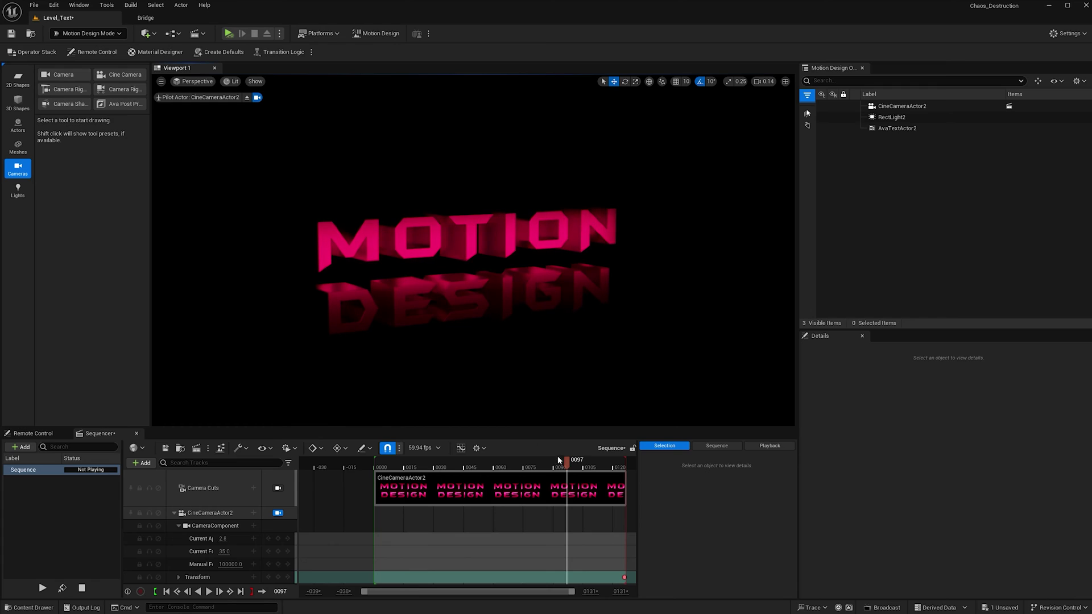
pyautogui.moveTo(566, 461); pyautogui.dragTo(607, 465)
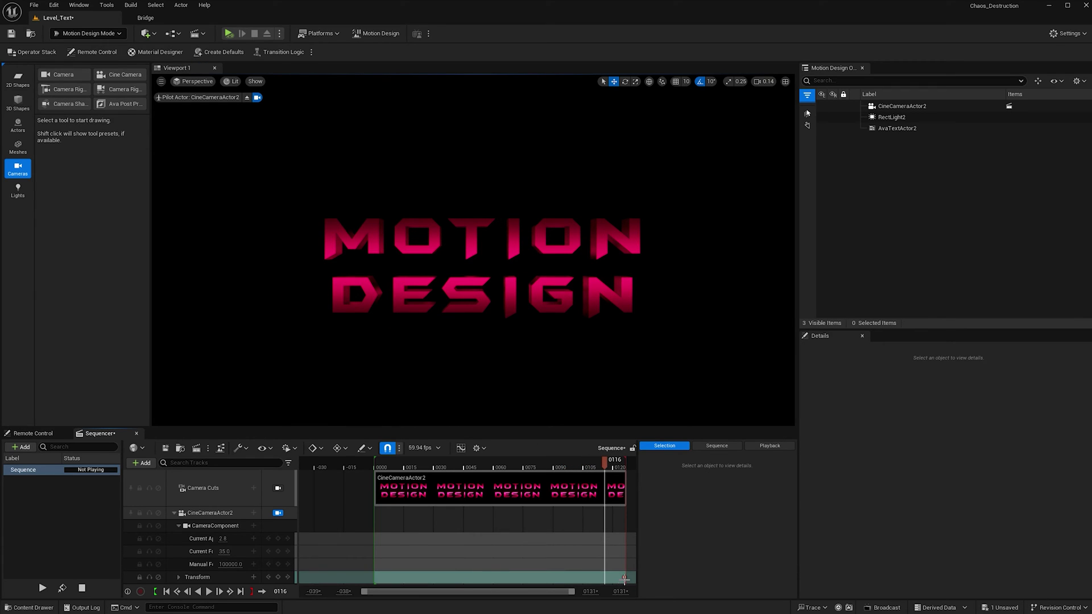
pyautogui.click(405, 466)
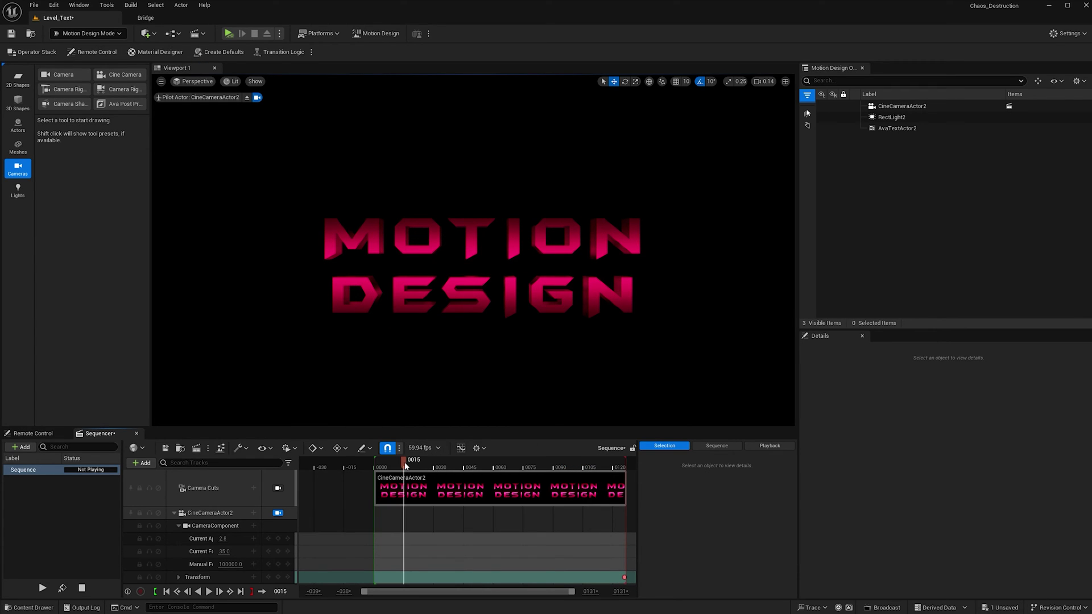
pyautogui.click(374, 463)
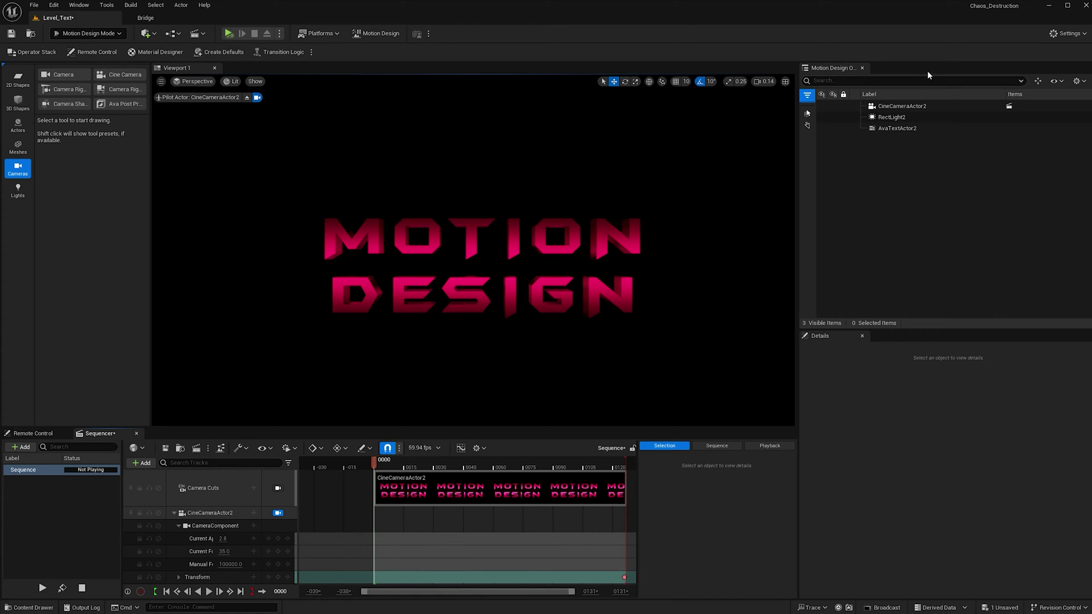
# - Set AvaTextActor2's Kerning to 25 and keyframe it at frame 0000
pyautogui.click(897, 128)
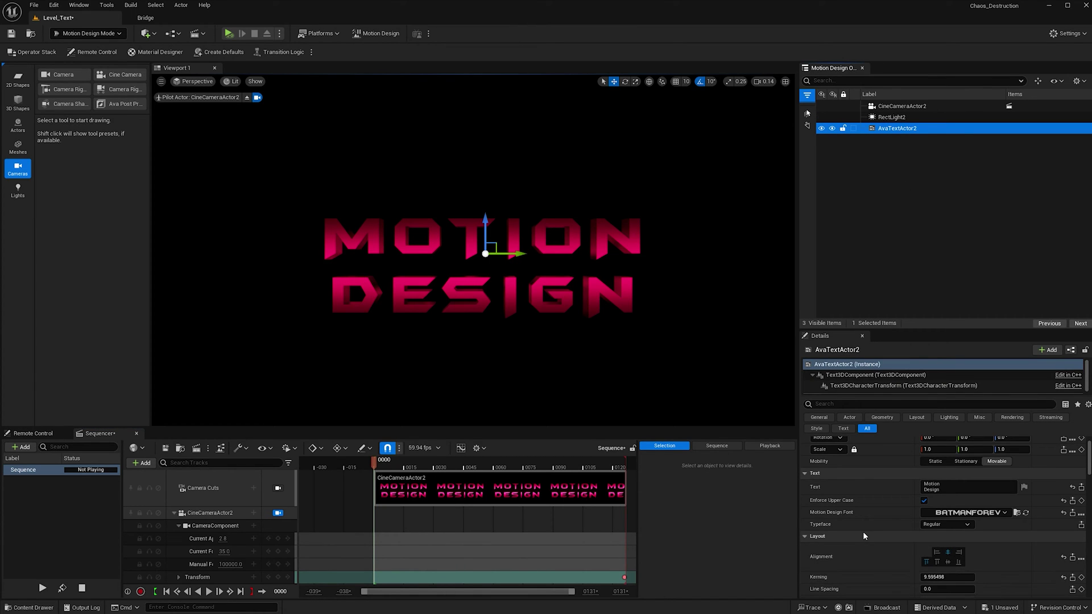
pyautogui.scroll(-10, 871, 535)
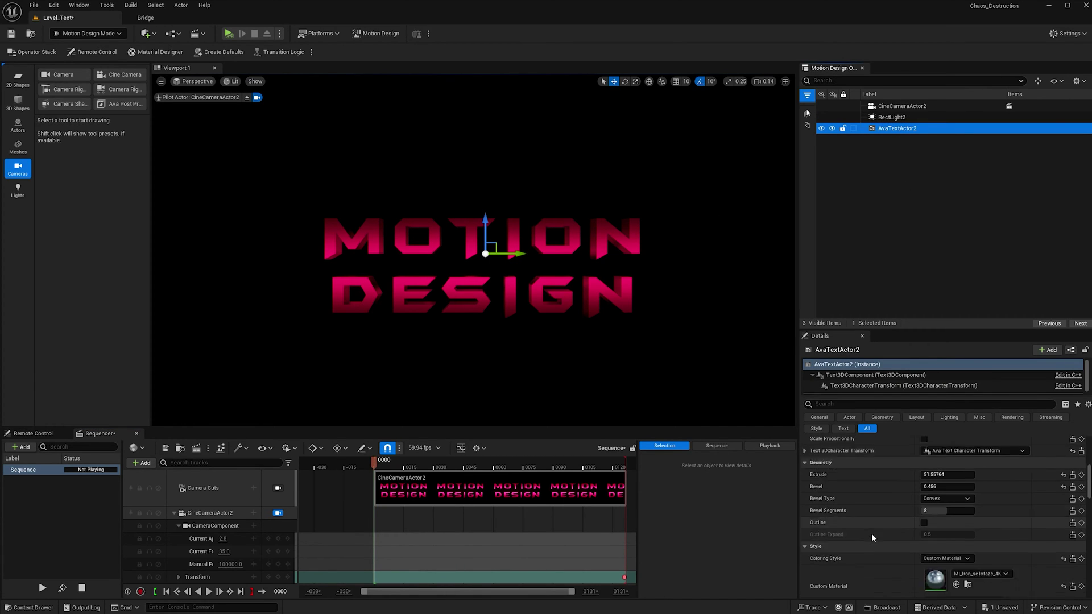
pyautogui.scroll(8, 872, 533)
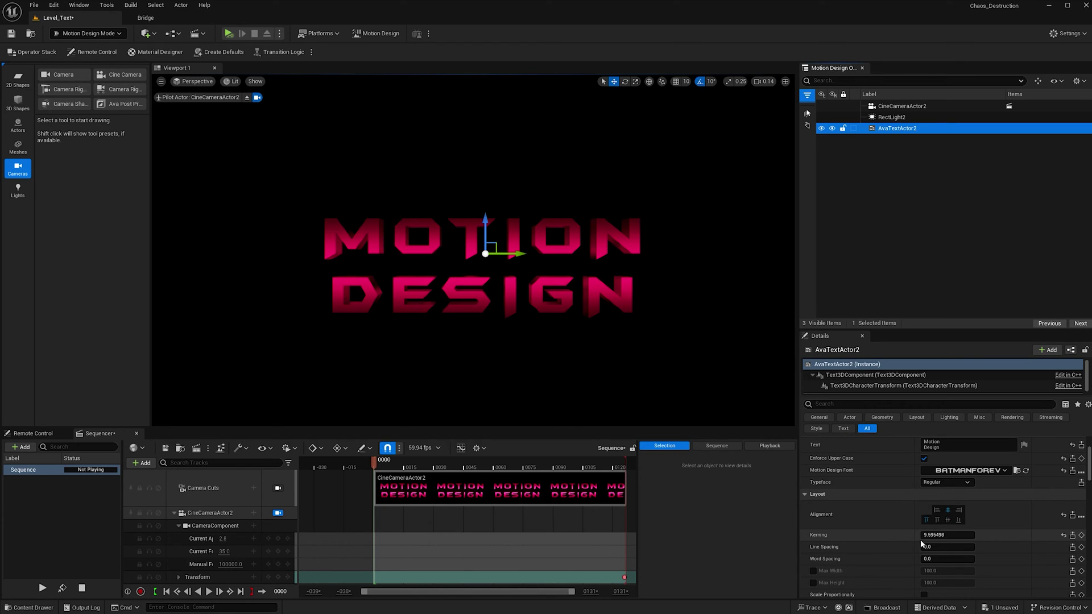
pyautogui.moveTo(965, 536); pyautogui.dragTo(966, 536)
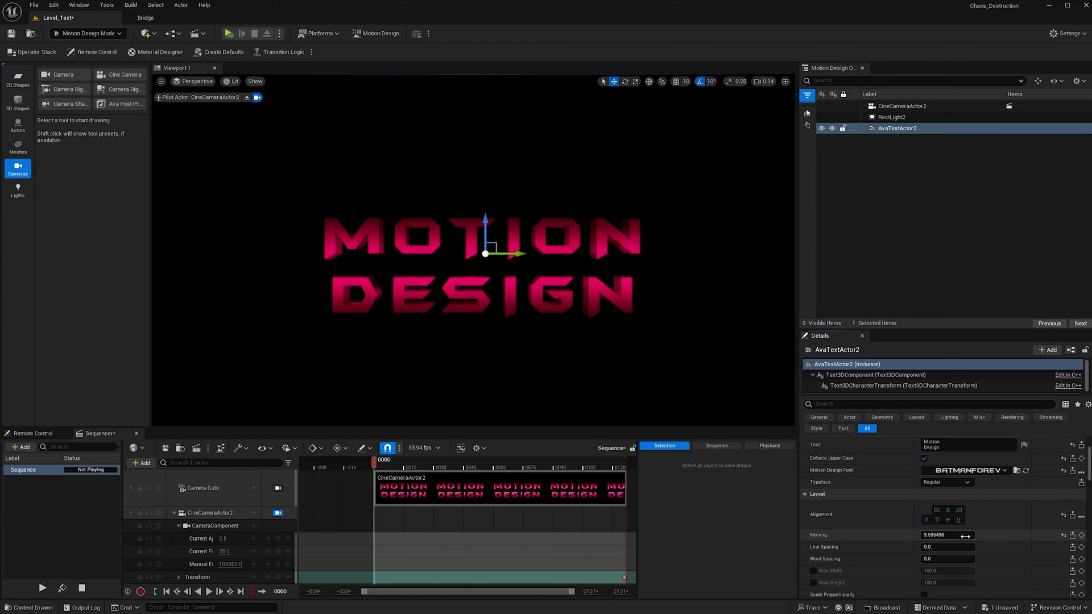
pyautogui.click(965, 536)
pyautogui.press('Return')
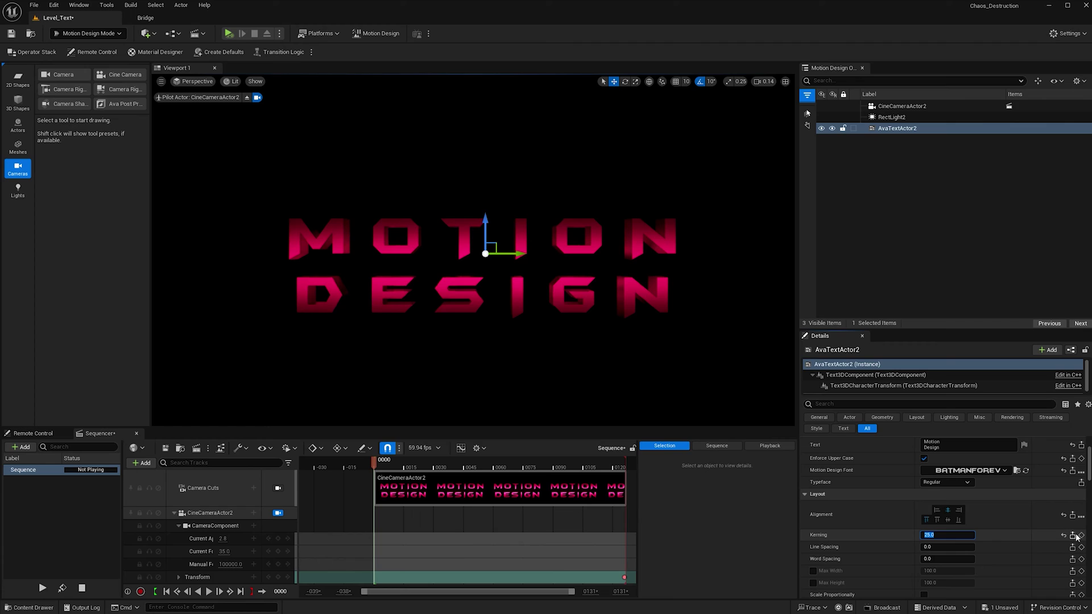
pyautogui.click(1080, 536)
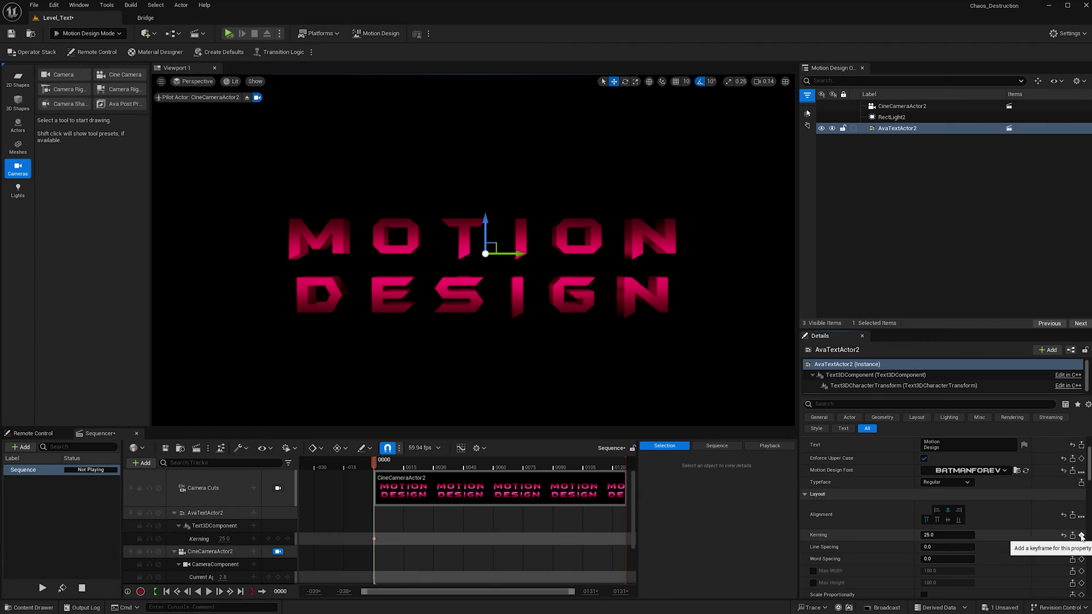
# - Keyframe Kerning 5 at frame 0116 and play back the kerning animation
pyautogui.click(607, 466)
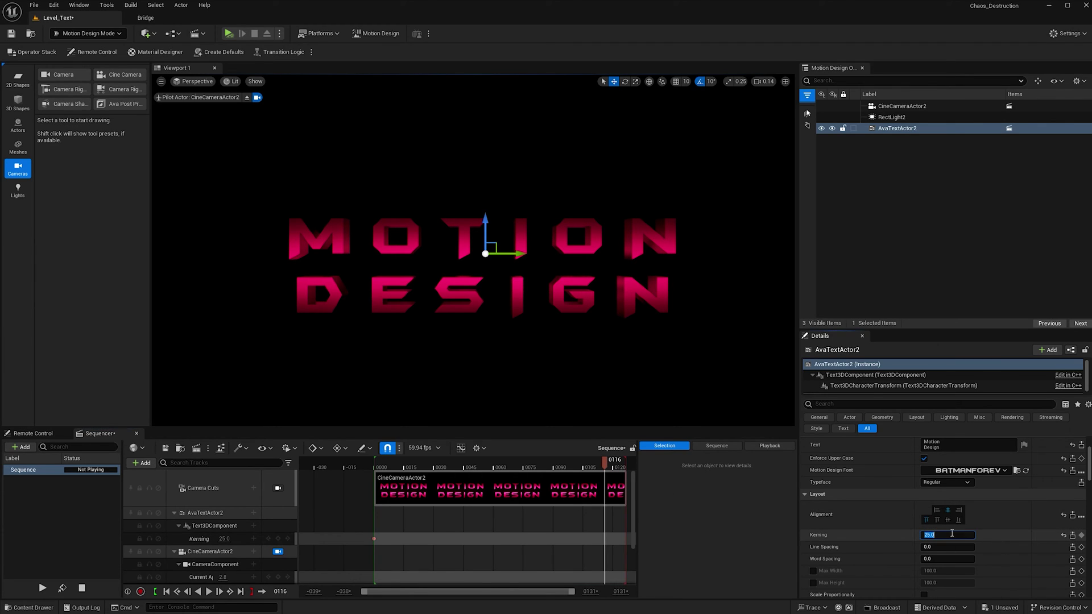
pyautogui.click(952, 534)
pyautogui.write('5')
pyautogui.press('Return')
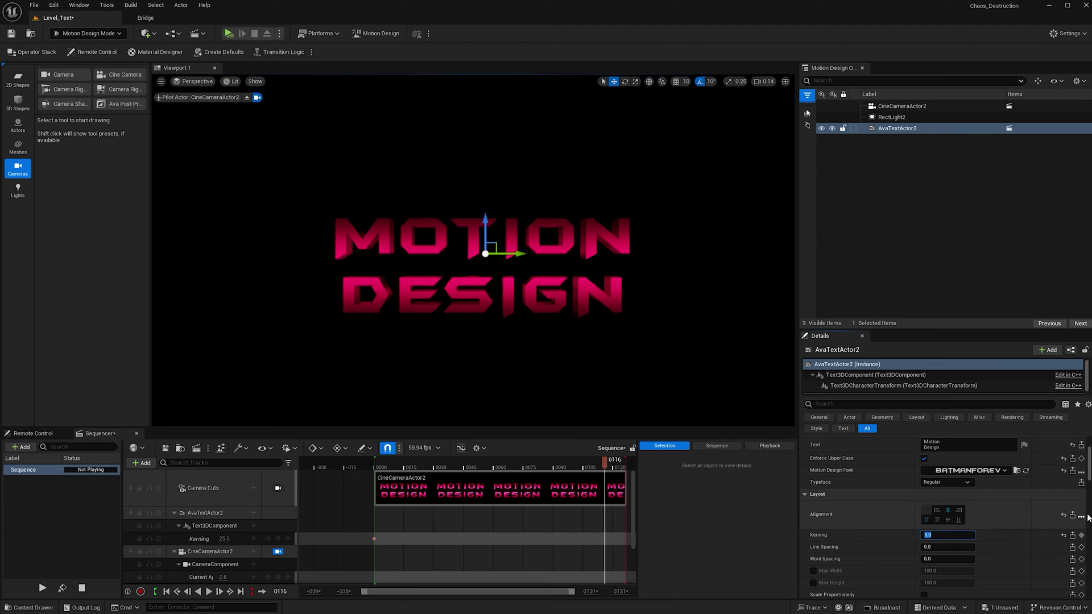
pyautogui.click(1082, 537)
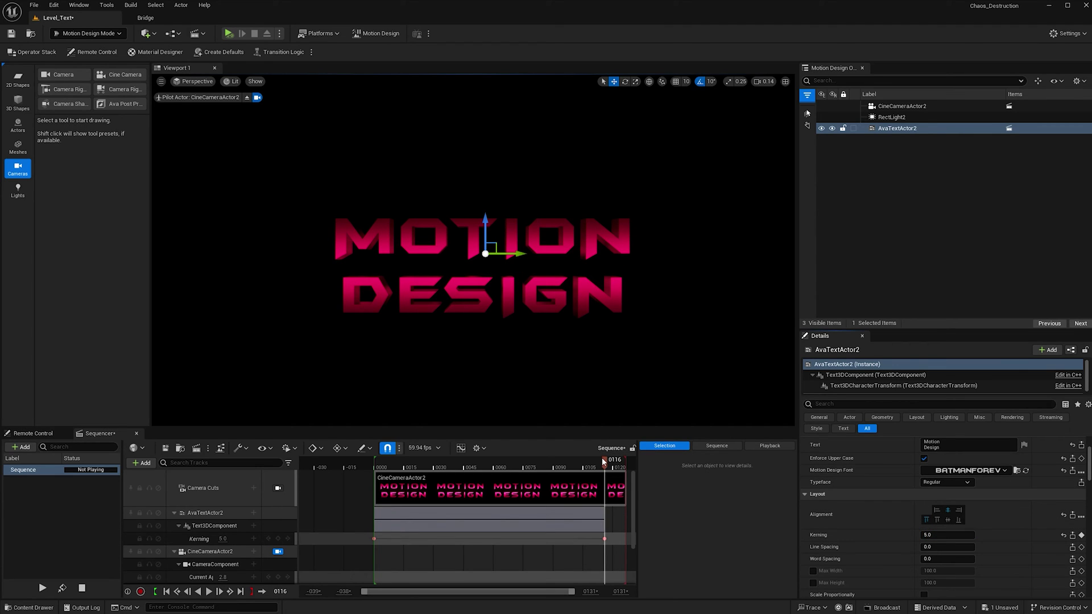
pyautogui.moveTo(605, 462); pyautogui.dragTo(364, 462)
pyautogui.press('Up')
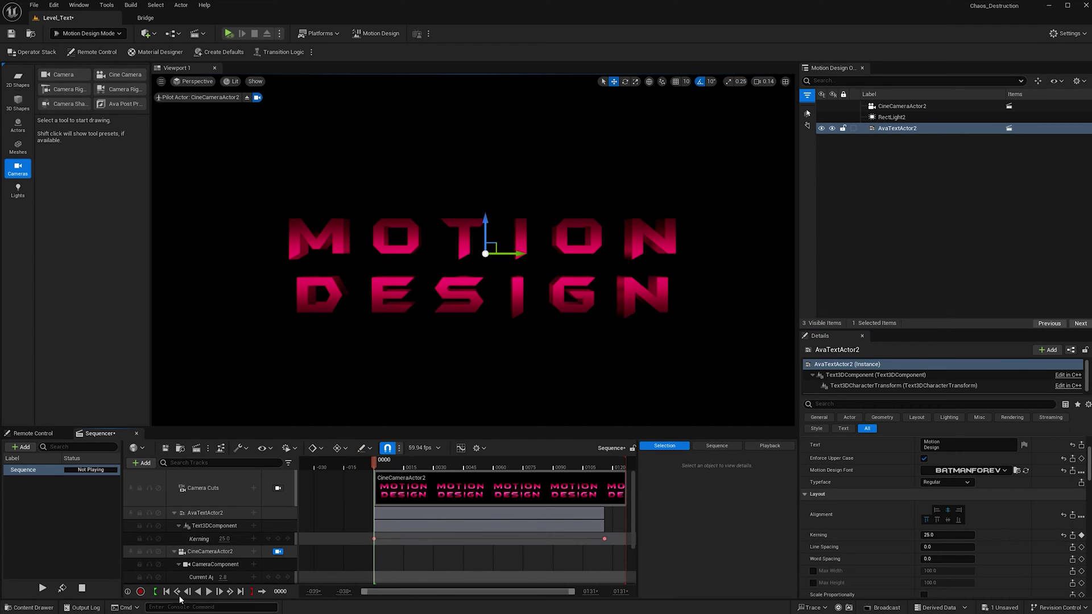
pyautogui.click(208, 592)
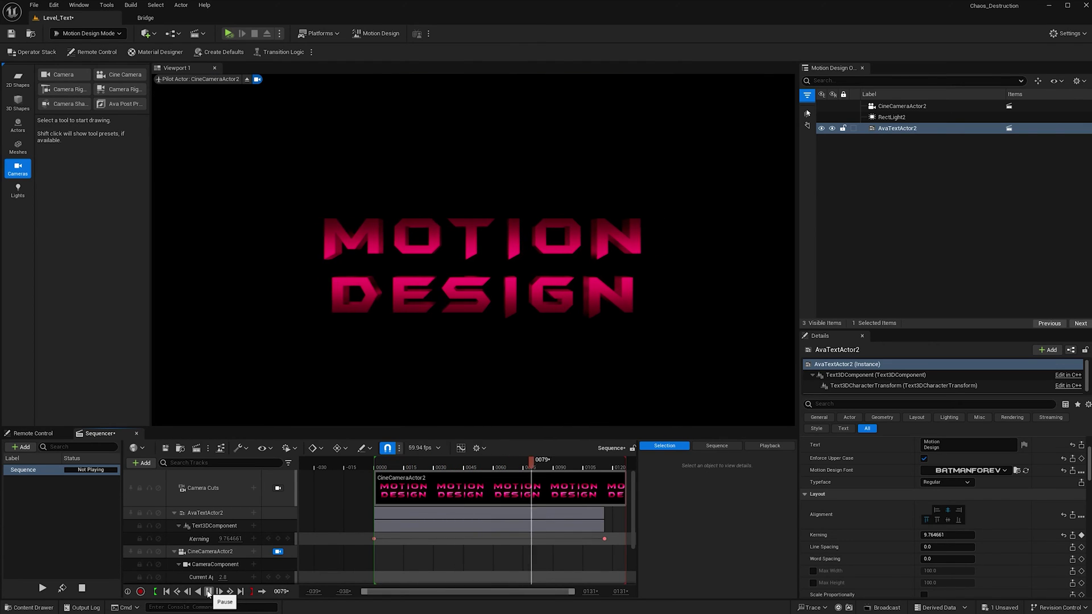
pyautogui.moveTo(614, 550); pyautogui.dragTo(362, 545)
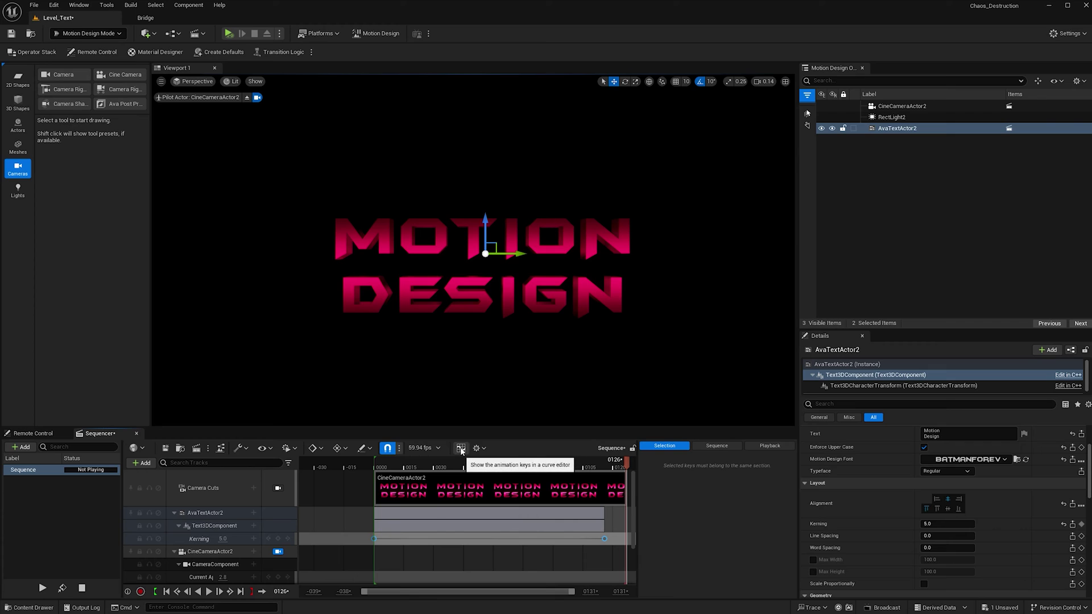
# - Steepen the tangent on AvaTextActor2's first Kerning key at 25 in the Curves editor so it eases into 5
pyautogui.click(461, 448)
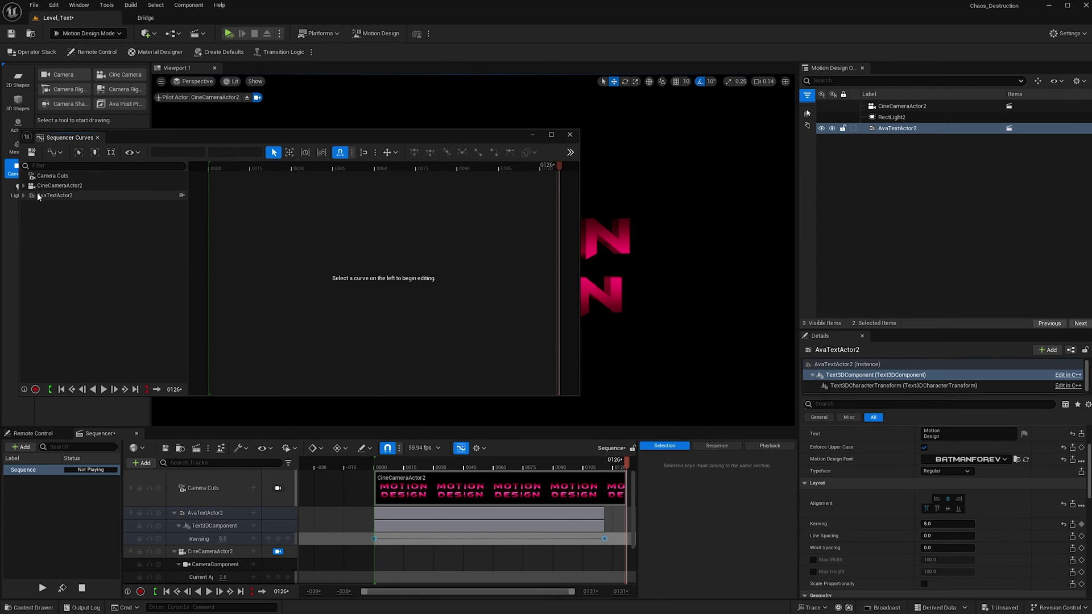
pyautogui.click(39, 196)
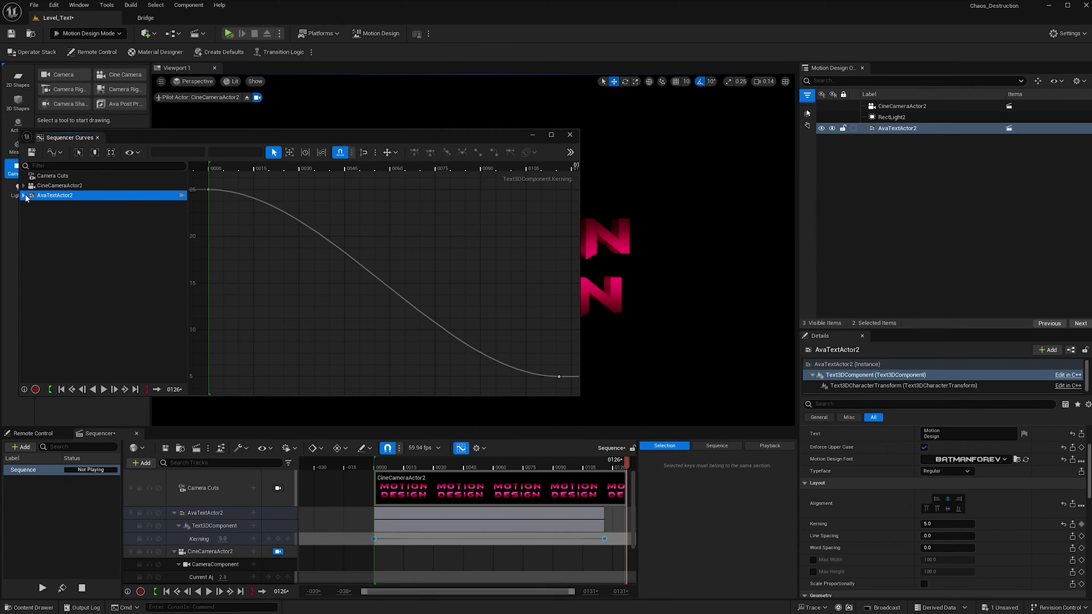
pyautogui.click(228, 178)
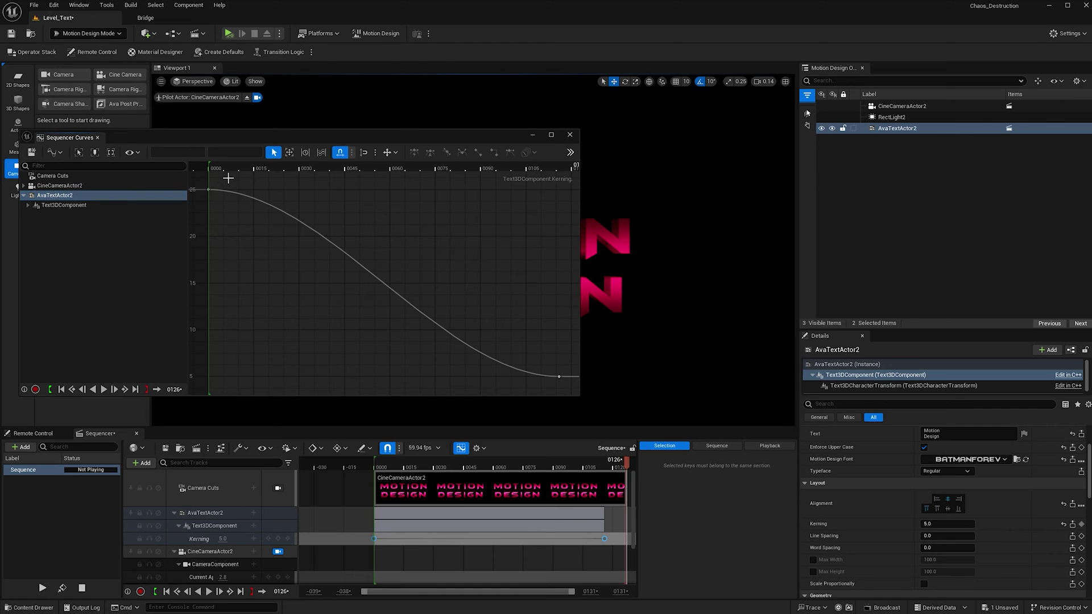
pyautogui.moveTo(196, 199); pyautogui.dragTo(196, 199)
pyautogui.press('4')
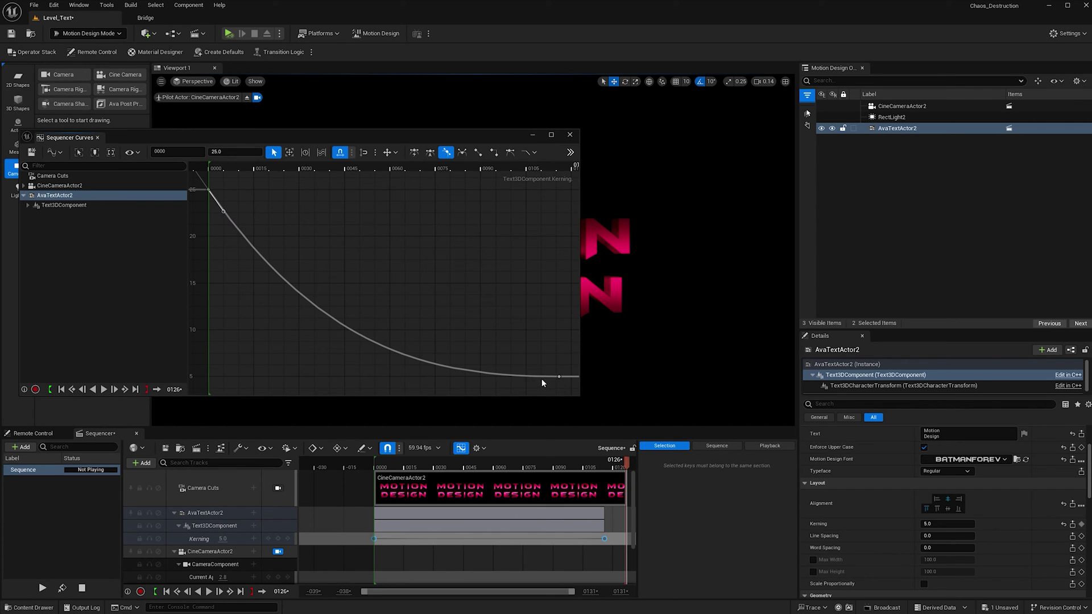
pyautogui.click(532, 131)
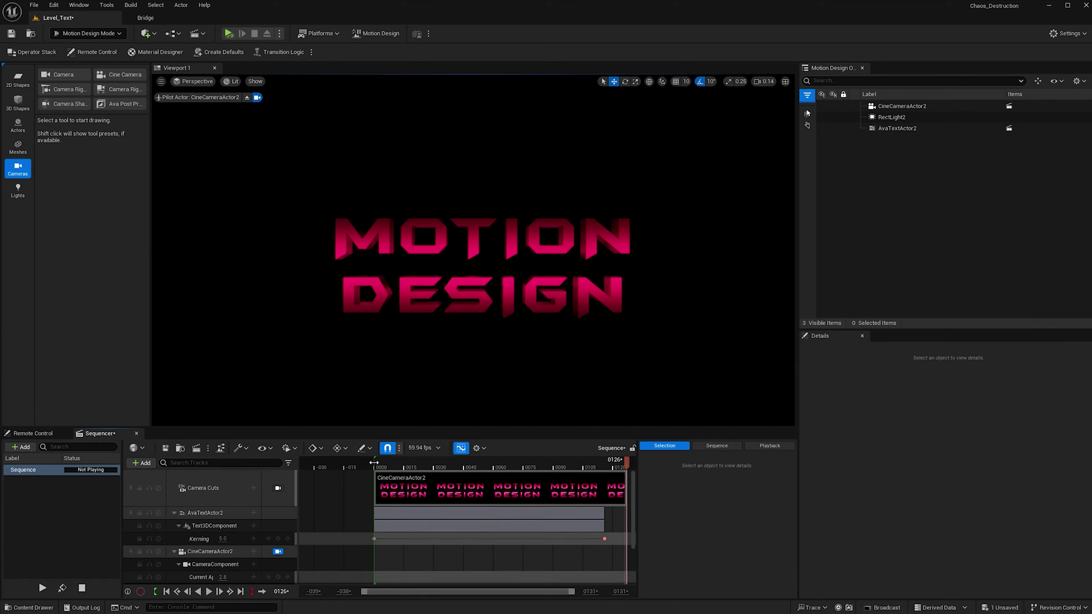
# - Preview the kerning, then key AvaTextActor2's Extrude at 3000 on frame 0000
pyautogui.click(209, 592)
pyautogui.click(892, 127)
pyautogui.scroll(-5, 875, 545)
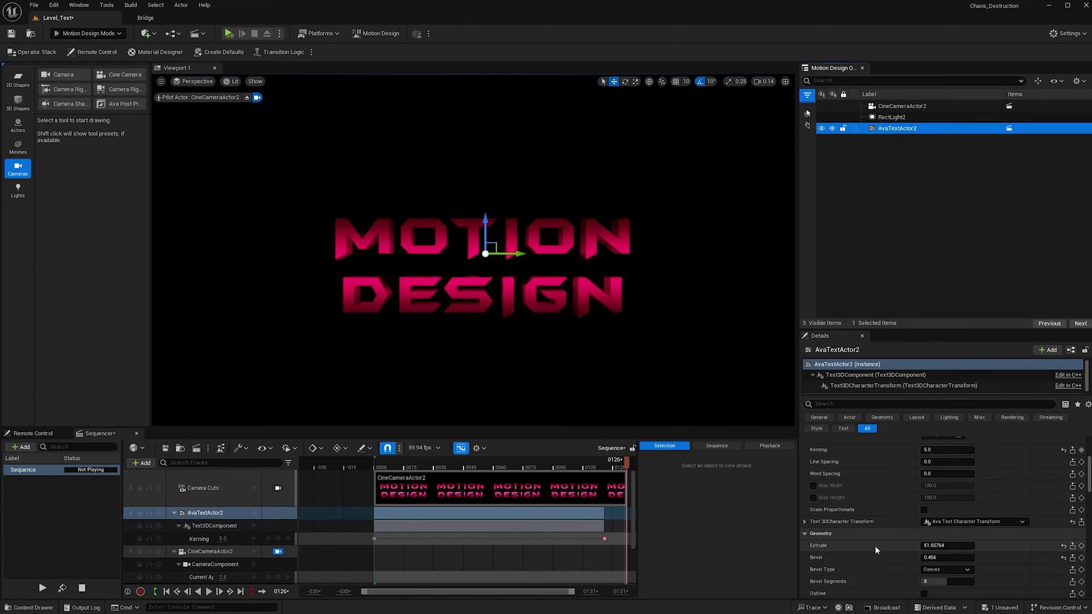
pyautogui.scroll(-2, 875, 545)
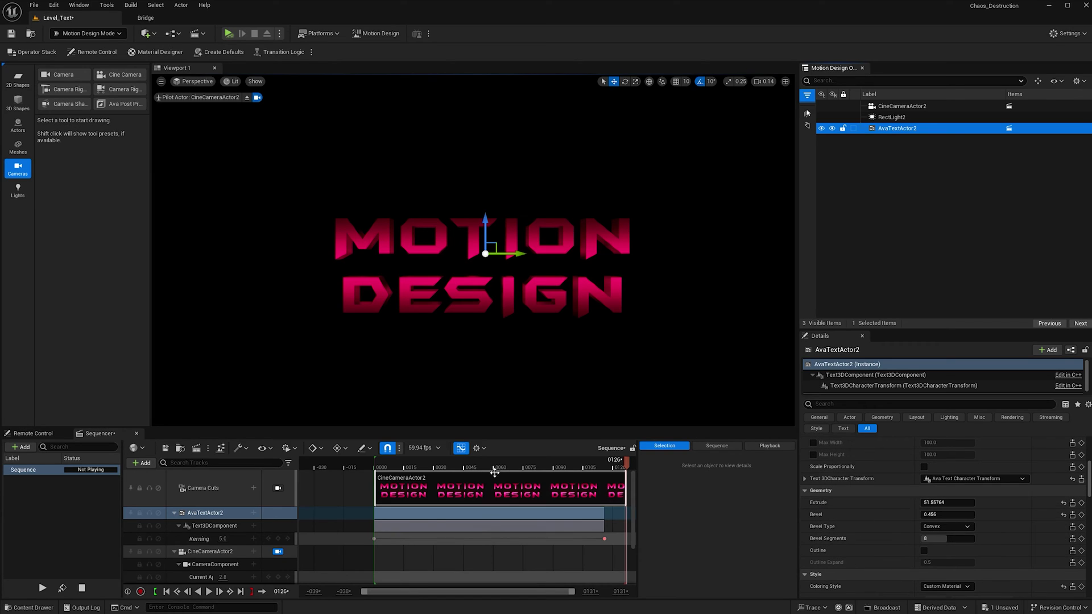
pyautogui.click(374, 463)
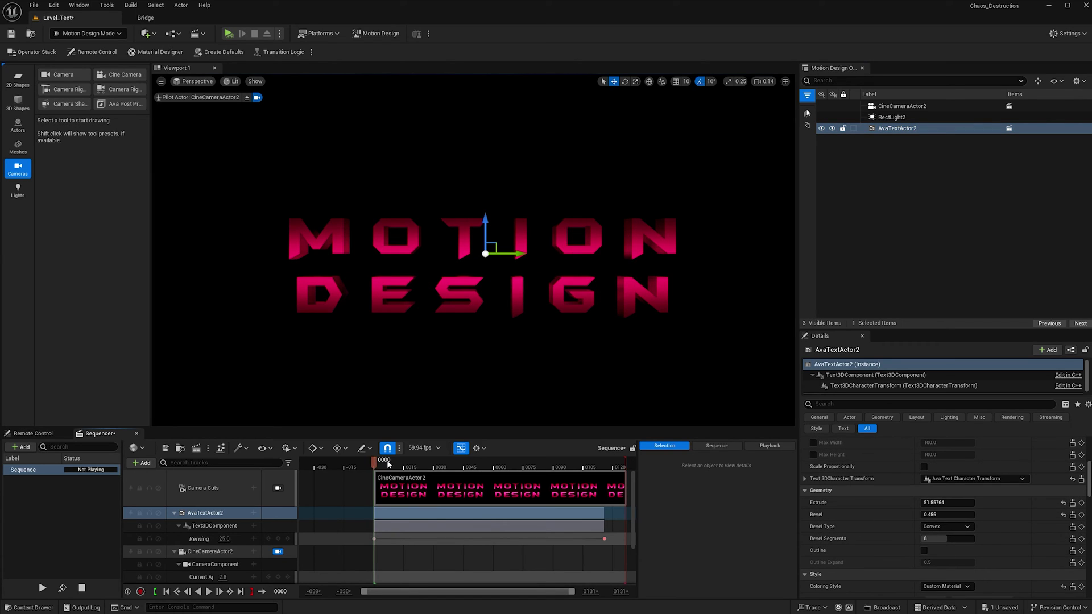
pyautogui.click(937, 502)
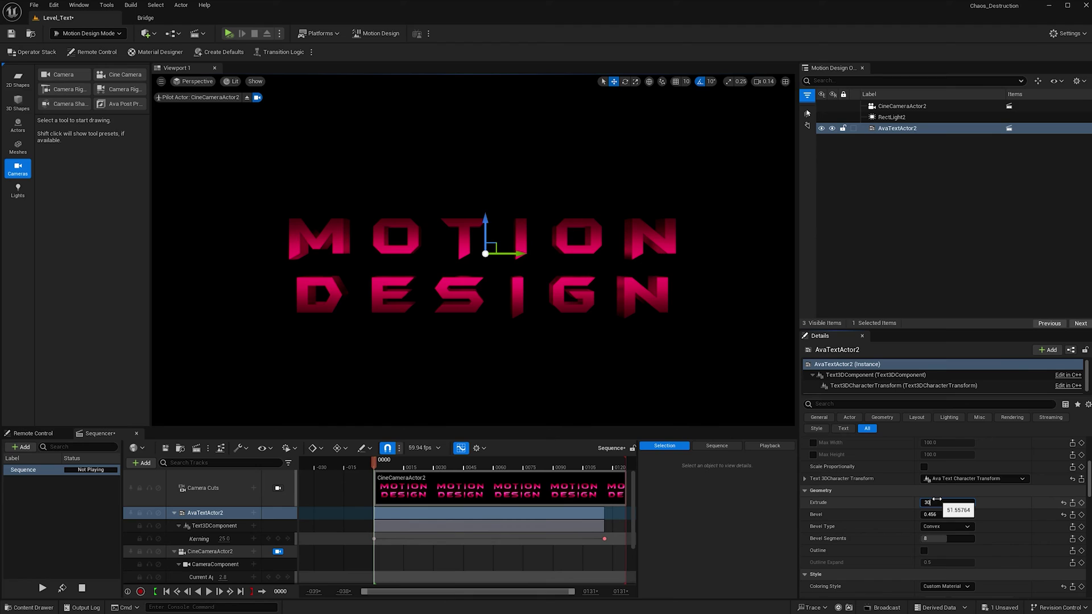
pyautogui.write('3000')
pyautogui.press('Return')
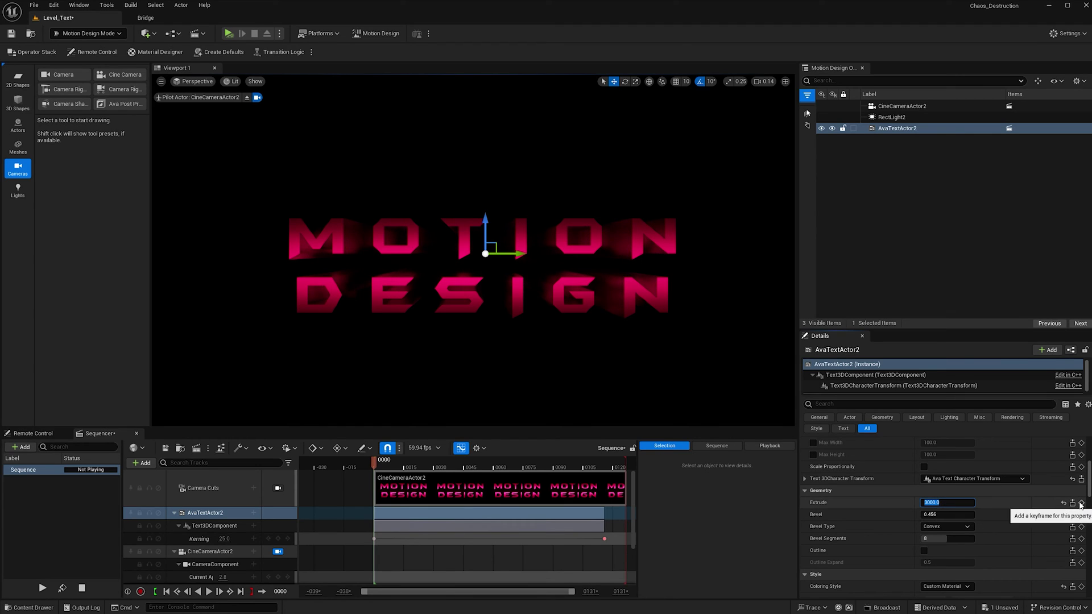
pyautogui.click(1082, 503)
# - Key Extrude at 25 on frame 0121 and return to the first frame
pyautogui.click(615, 467)
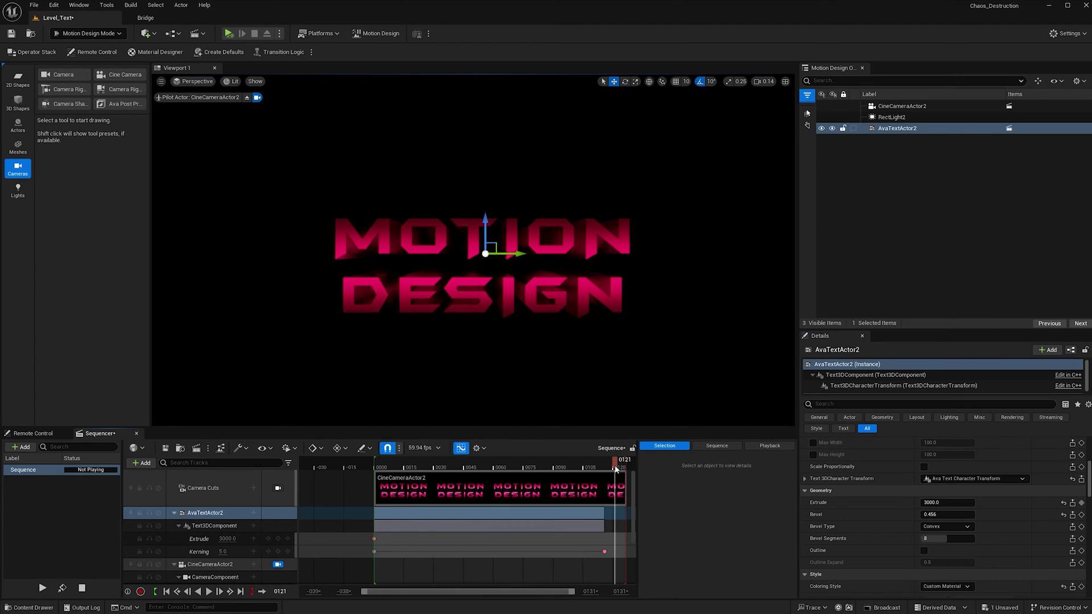
pyautogui.click(931, 503)
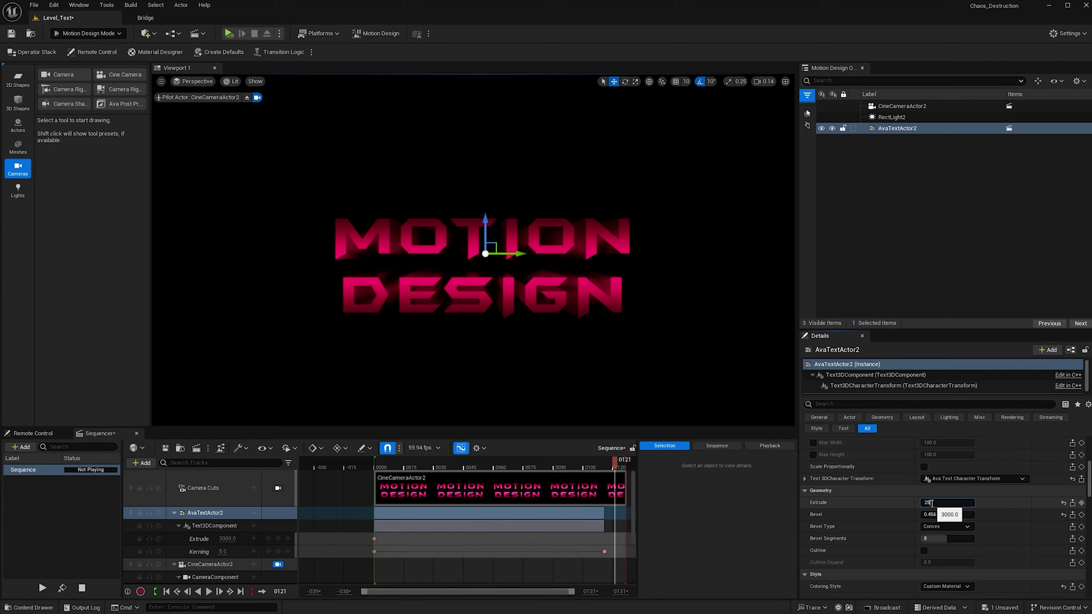
pyautogui.write('25')
pyautogui.press('Return')
pyautogui.click(1082, 503)
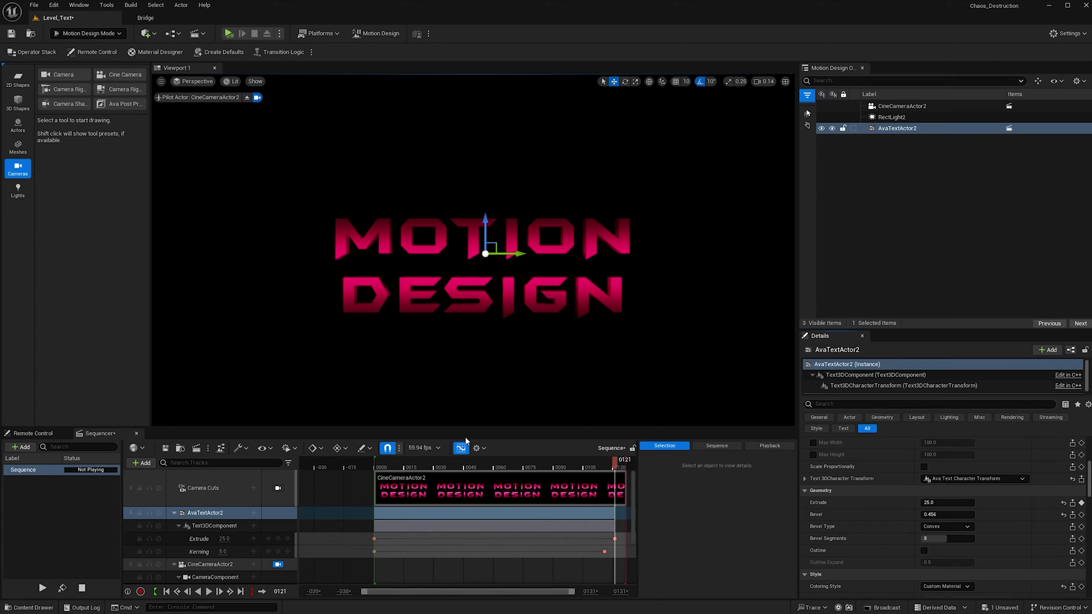
pyautogui.press('Up')
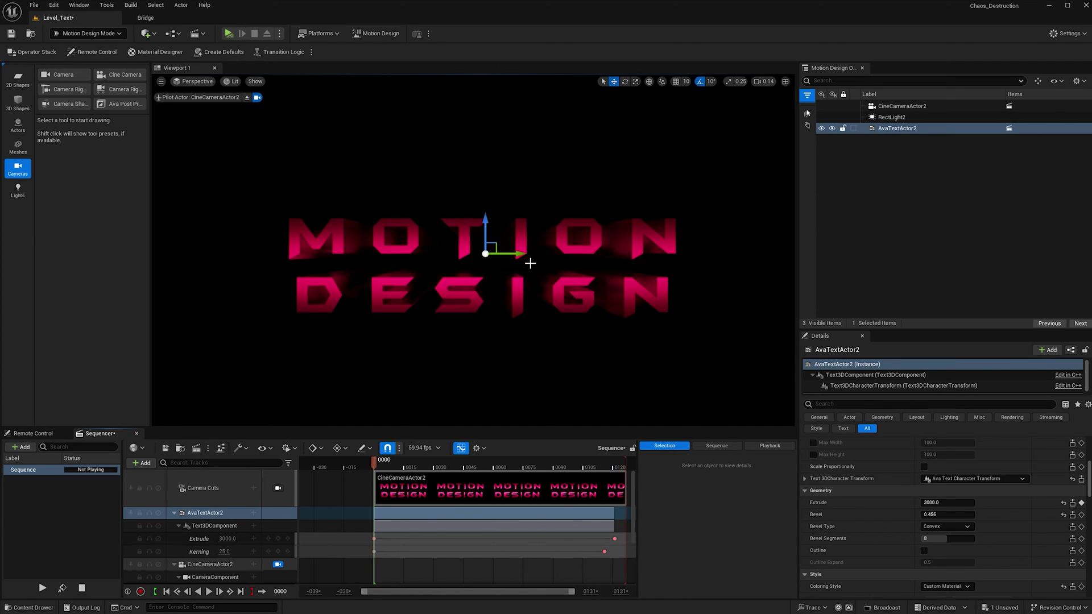
pyautogui.scroll(1, 331, 251)
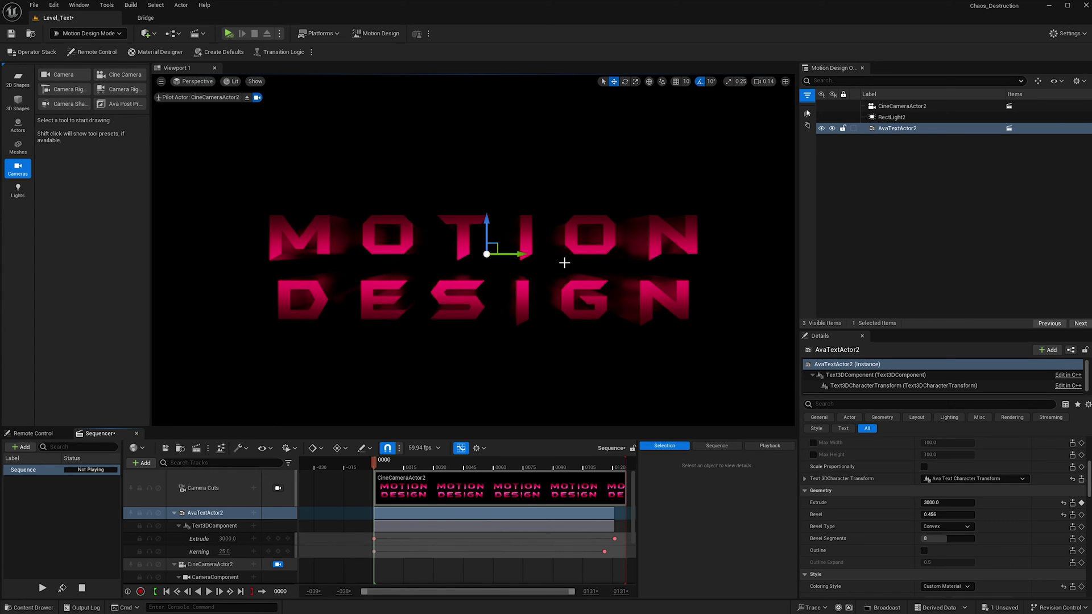
pyautogui.click(891, 117)
# - Duplicate the rect light, move the copy left and rotate it to -190 degrees
pyautogui.scroll(-4, 459, 215)
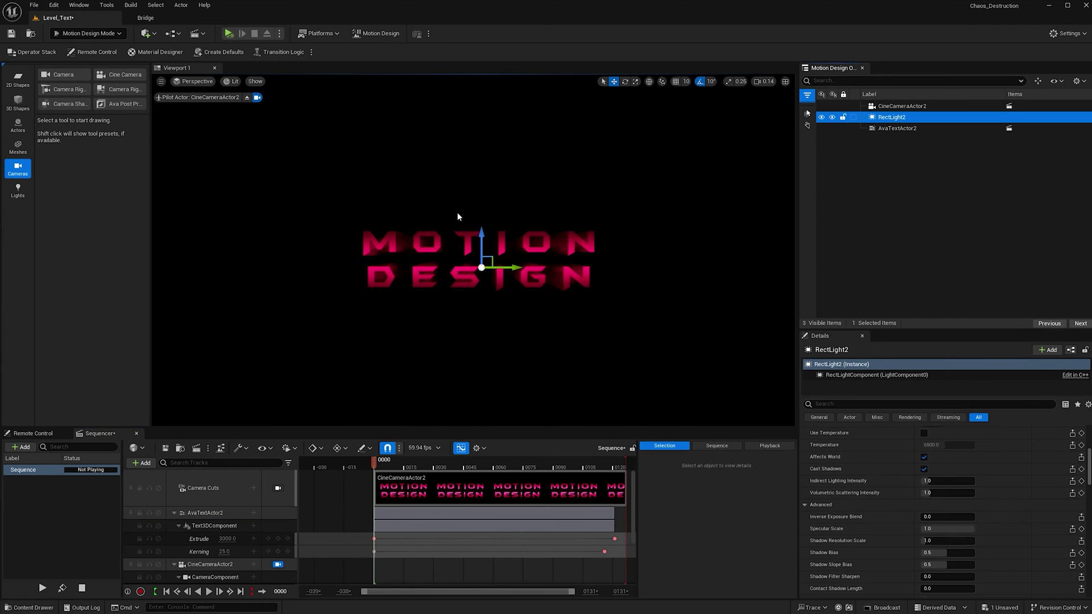
pyautogui.keyDown('alt'); pyautogui.moveTo(377, 337); pyautogui.dragTo(460, 293); pyautogui.keyUp('alt')
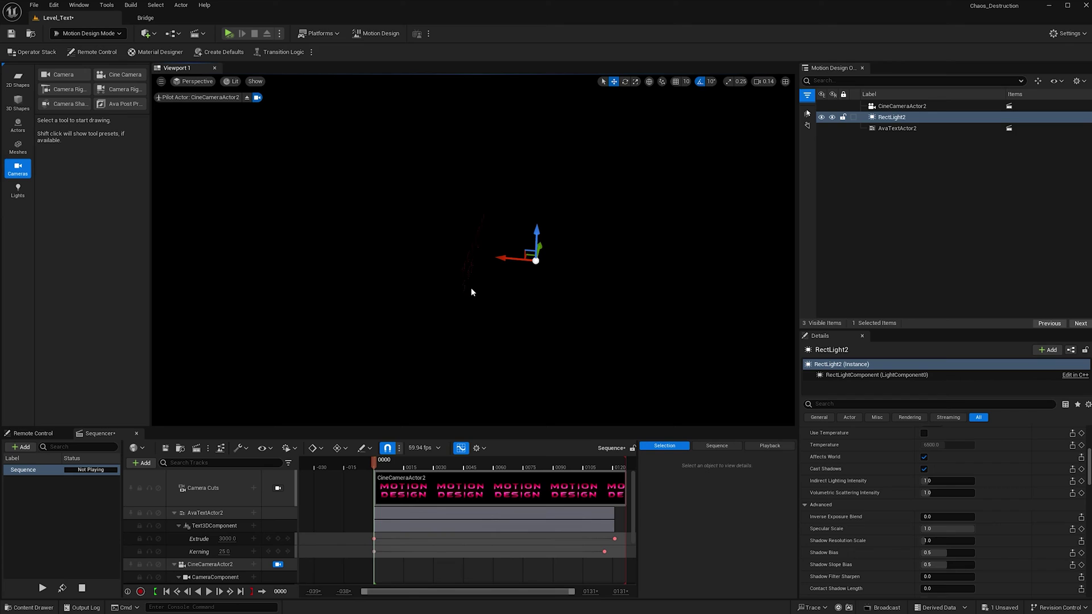
pyautogui.keyDown('alt'); pyautogui.moveTo(513, 257); pyautogui.dragTo(207, 195); pyautogui.keyUp('alt')
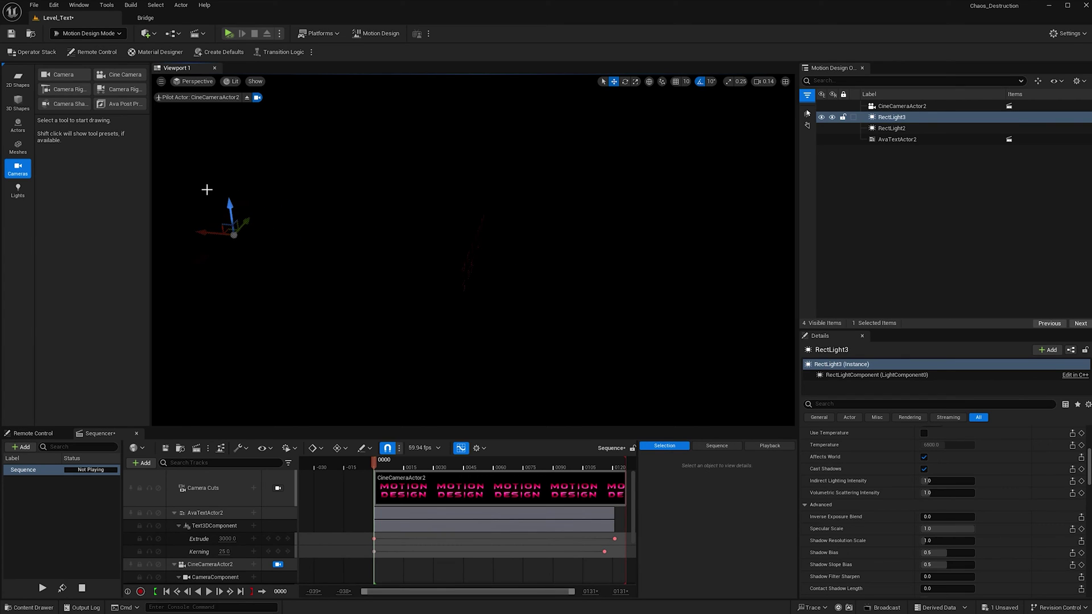
pyautogui.press('e')
pyautogui.moveTo(227, 260)
pyautogui.mouseDown()
pyautogui.moveTo(256, 268)
pyautogui.moveTo(292, 225)
pyautogui.mouseUp()
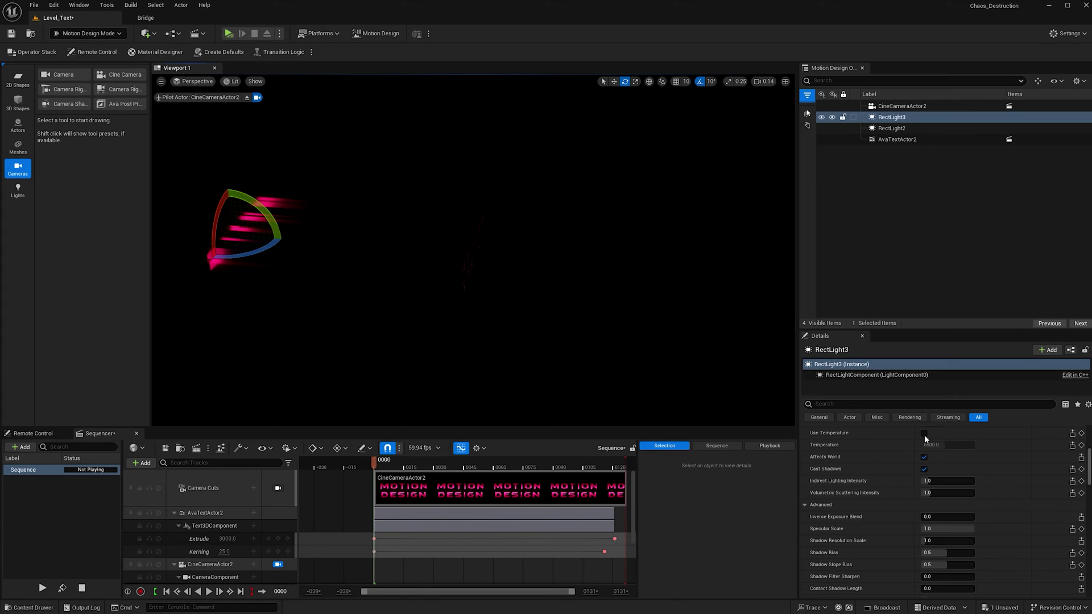
pyautogui.scroll(3, 1056, 542)
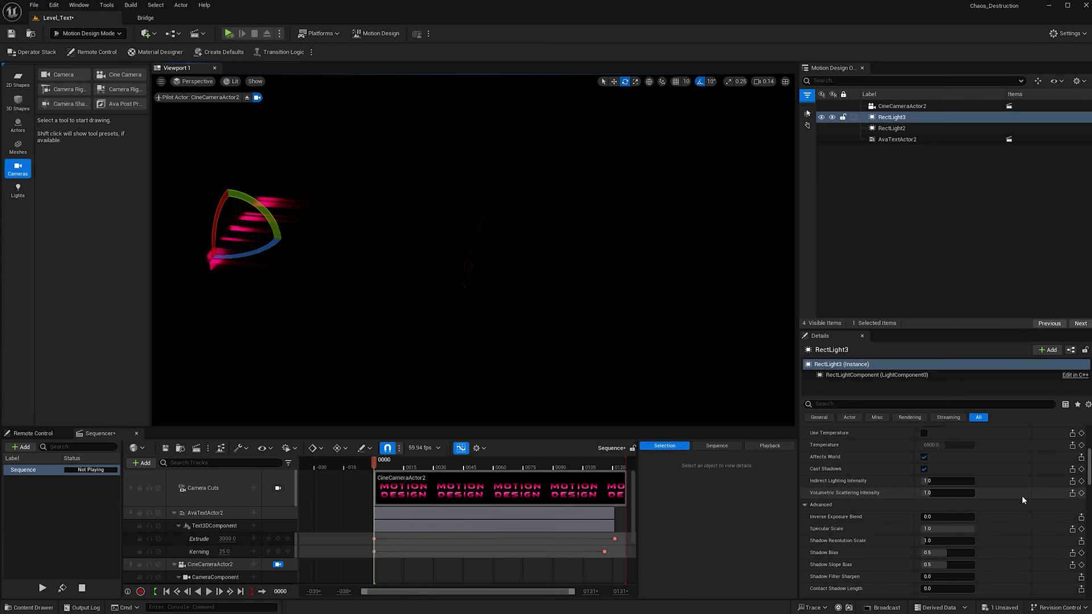
# - At frame 0025, set the light's Location X to 6000, attenuation radius 16384 and source height 912
pyautogui.click(424, 463)
pyautogui.scroll(4, 941, 449)
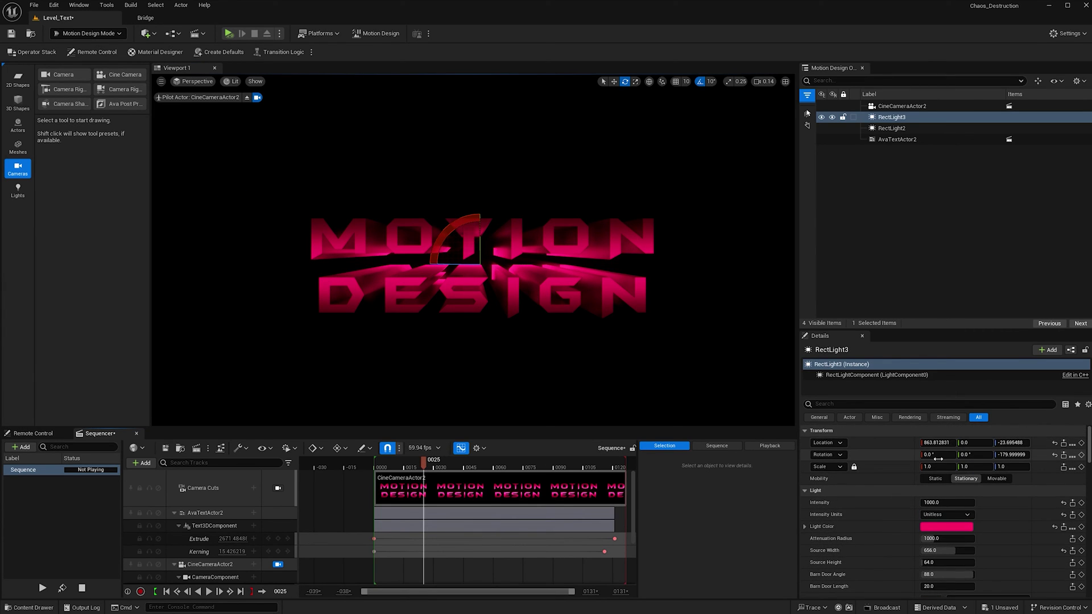
pyautogui.click(942, 443)
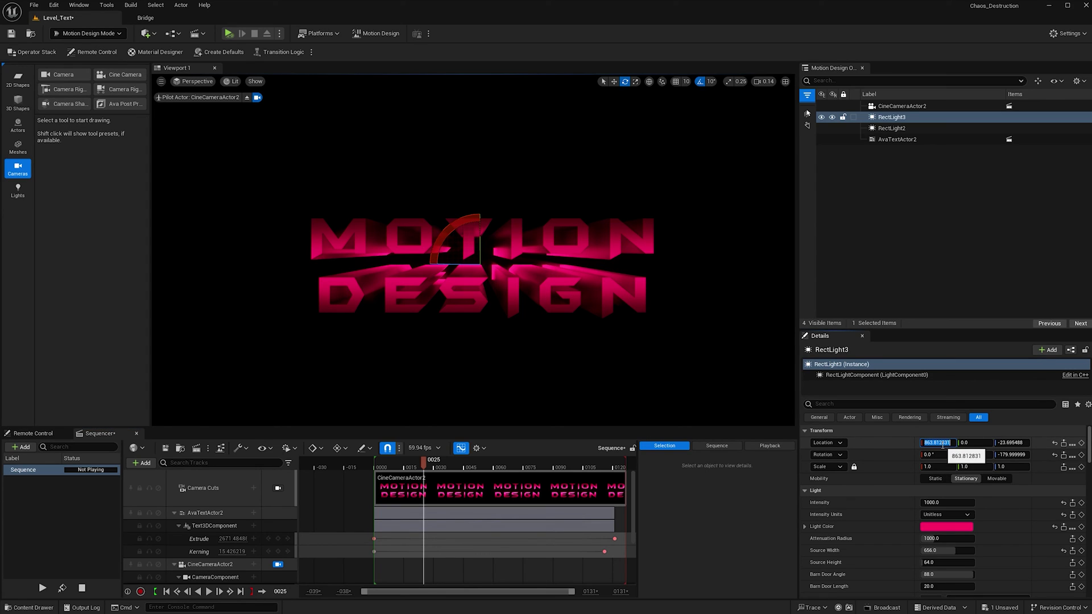
pyautogui.press('Return')
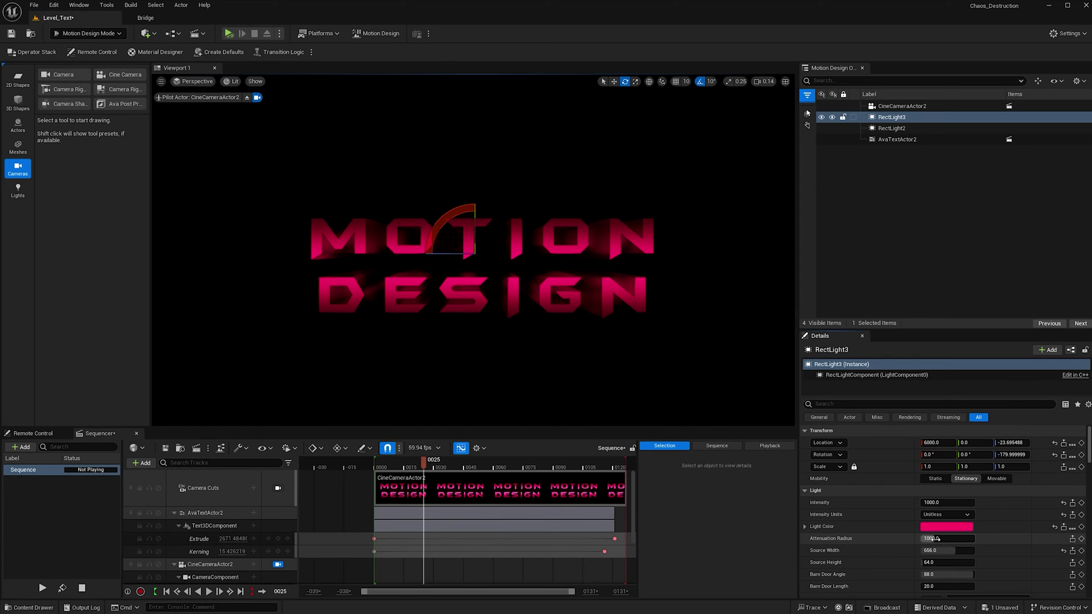
pyautogui.moveTo(937, 538); pyautogui.dragTo(974, 539)
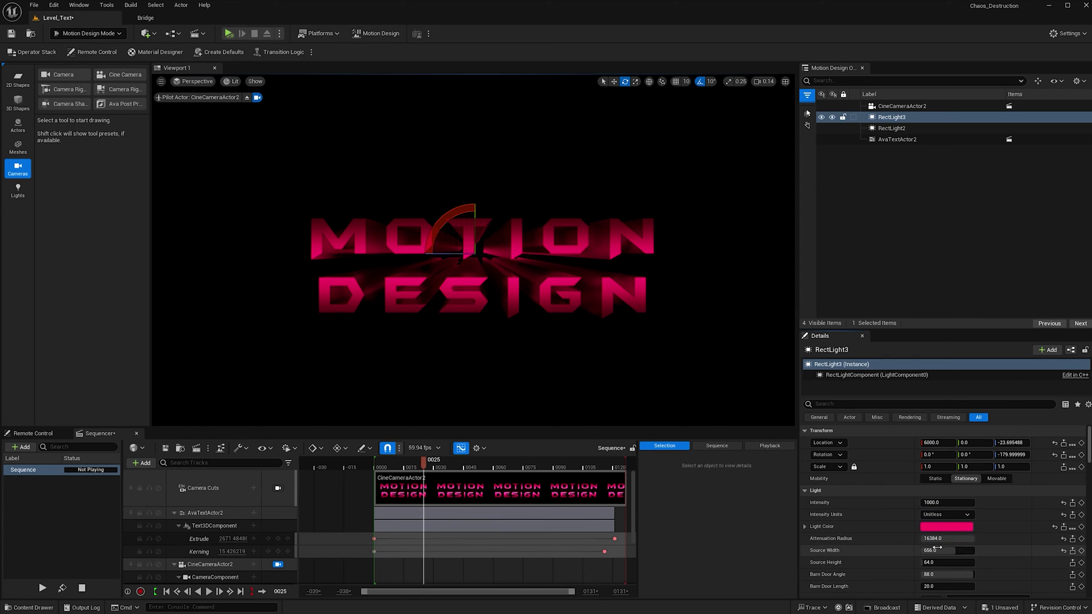
pyautogui.moveTo(933, 563); pyautogui.dragTo(964, 550)
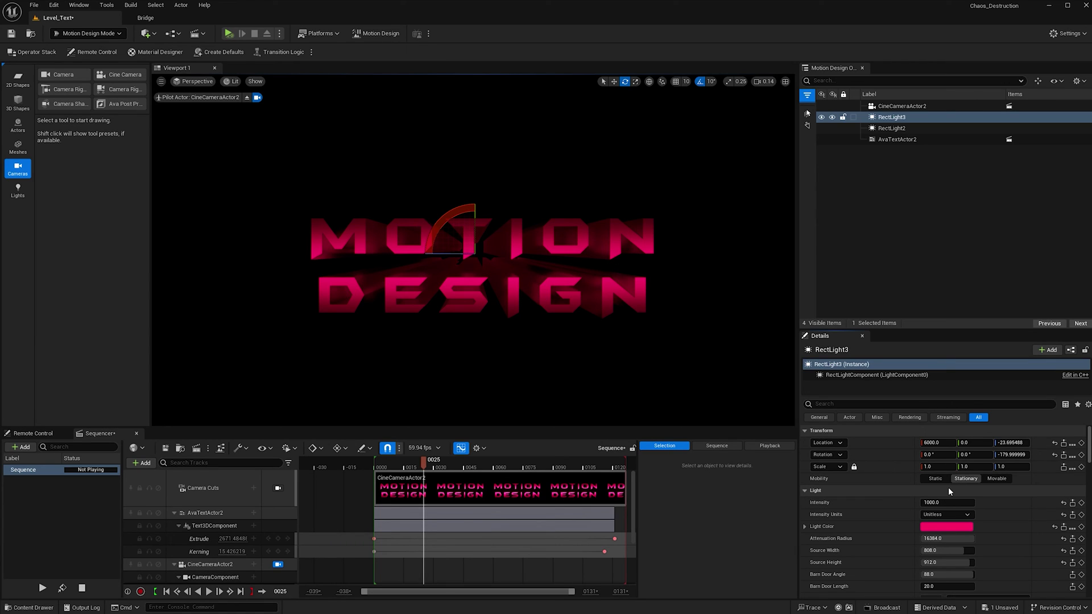
# - Raise the light's intensity to 1250, deselect it and rewind the sequence
pyautogui.moveTo(945, 501)
pyautogui.mouseDown()
pyautogui.moveTo(968, 502)
pyautogui.moveTo(952, 503)
pyautogui.mouseUp()
pyautogui.click(945, 502)
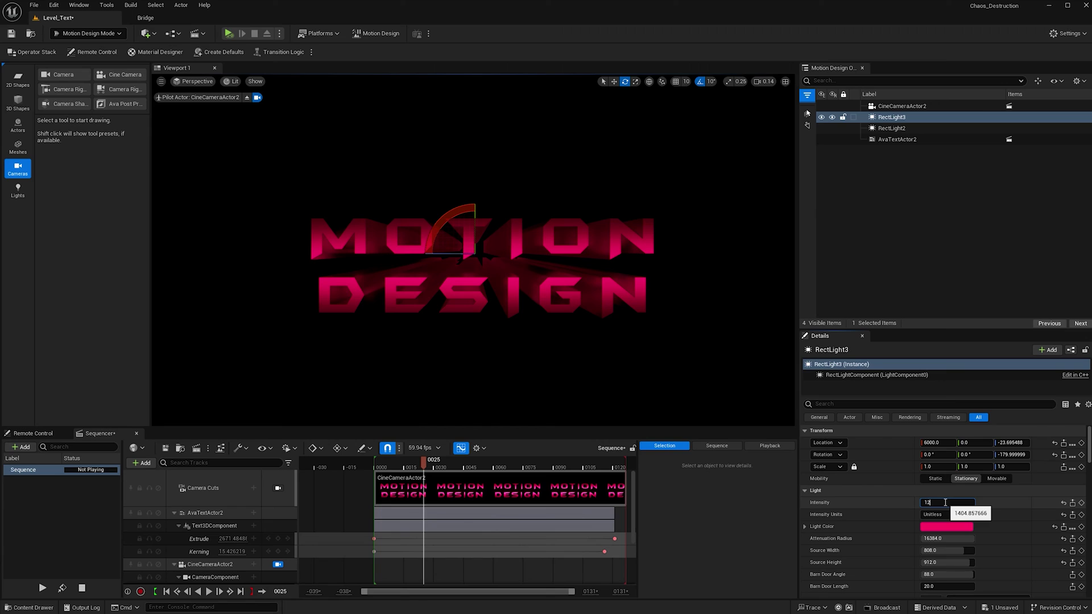
pyautogui.write('1250')
pyautogui.press('Return')
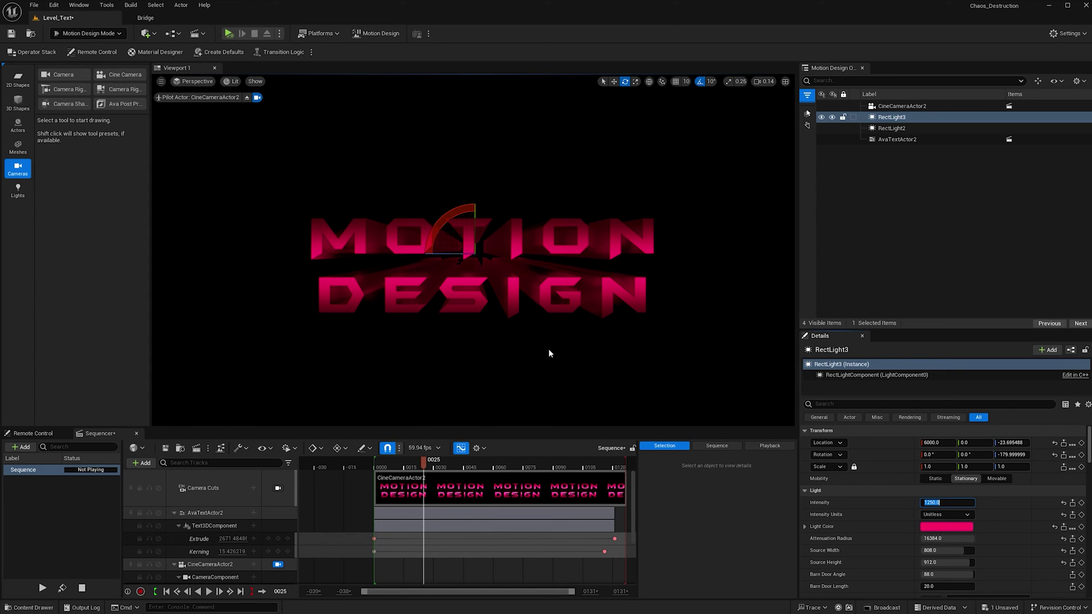
pyautogui.click(557, 349)
pyautogui.moveTo(423, 467); pyautogui.dragTo(370, 464)
# - Preview the sequence and set AvaTextActor2's bevel size to 0.888
pyautogui.click(209, 592)
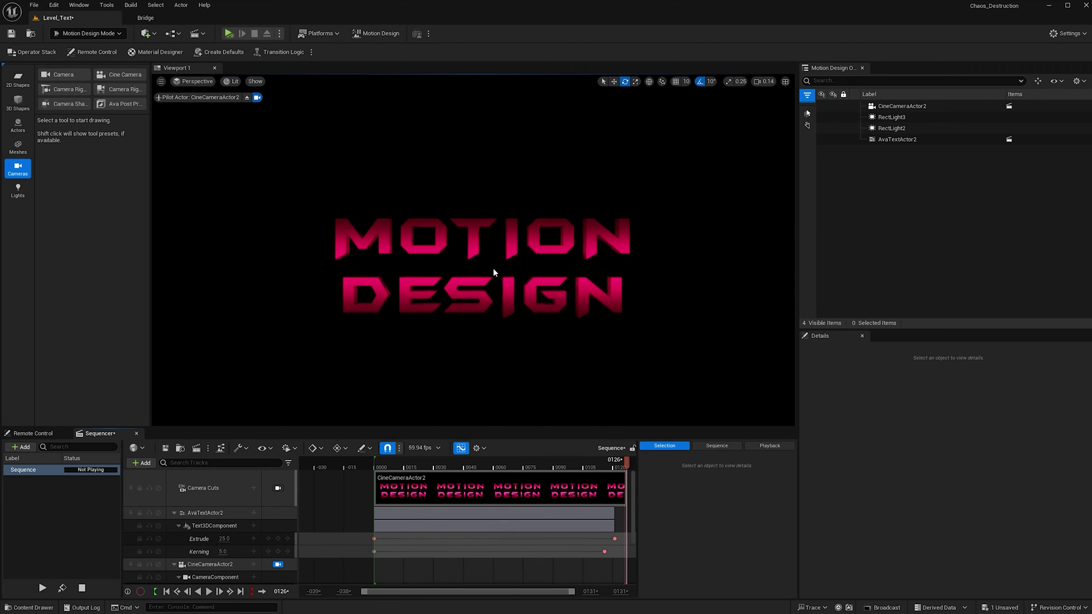
pyautogui.click(923, 141)
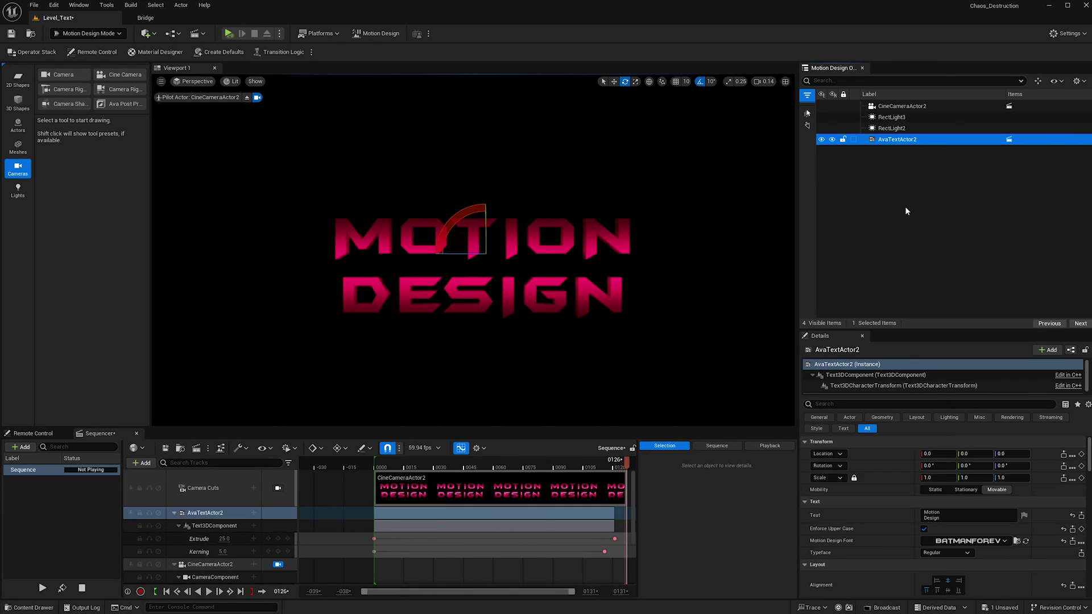
pyautogui.scroll(-2, 1016, 569)
pyautogui.scroll(-6, 1017, 569)
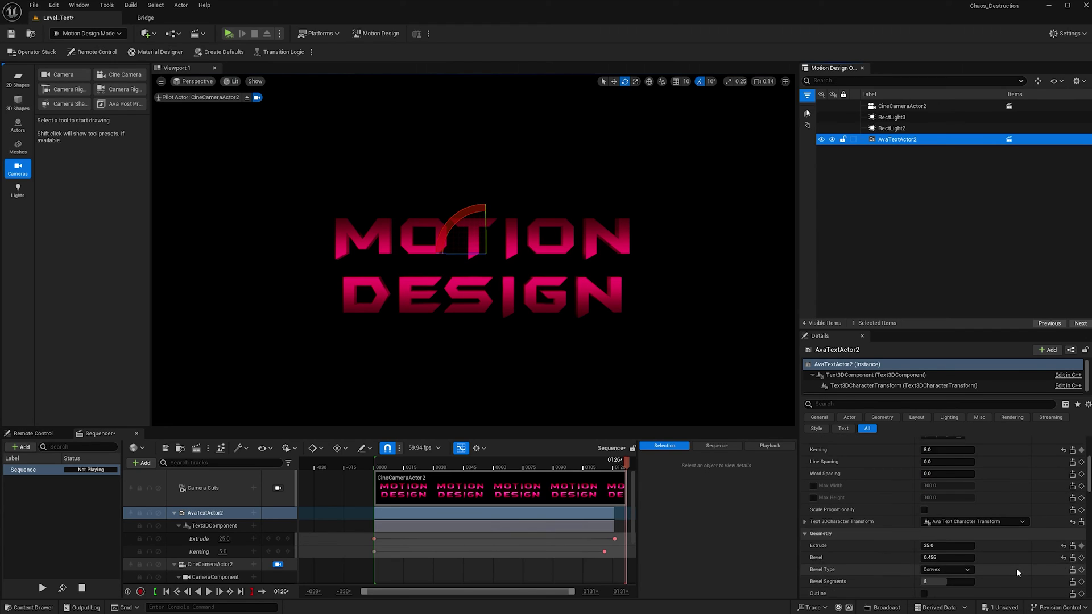
pyautogui.click(955, 502)
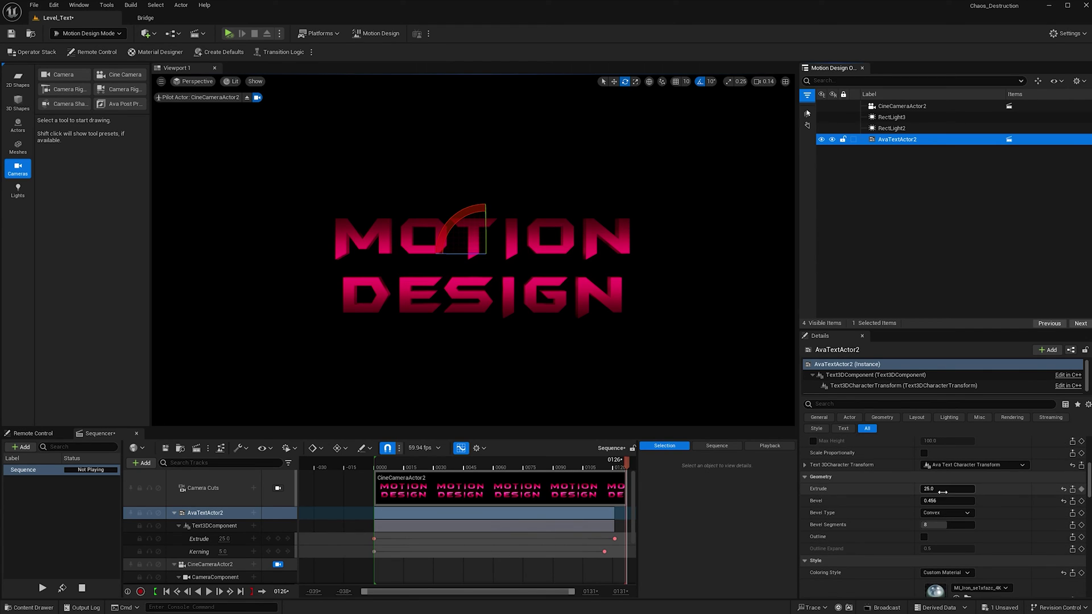
pyautogui.write('0.888')
pyautogui.press('Return')
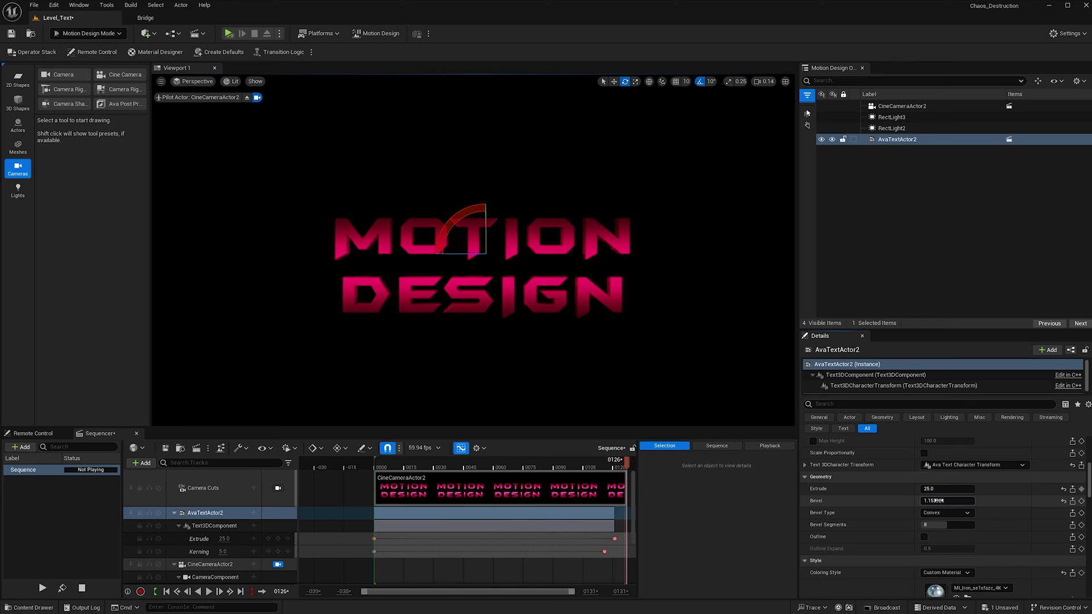
# - Assign the pink M_glow material from the materials folder as the text's Bevel Material
pyautogui.scroll(-3, 1006, 523)
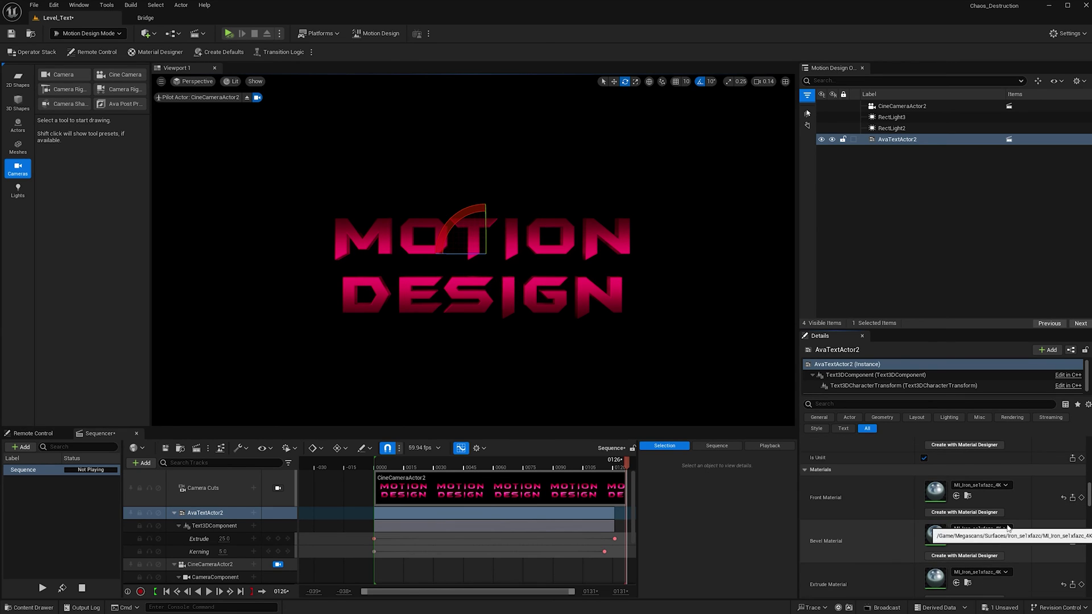
pyautogui.click(968, 514)
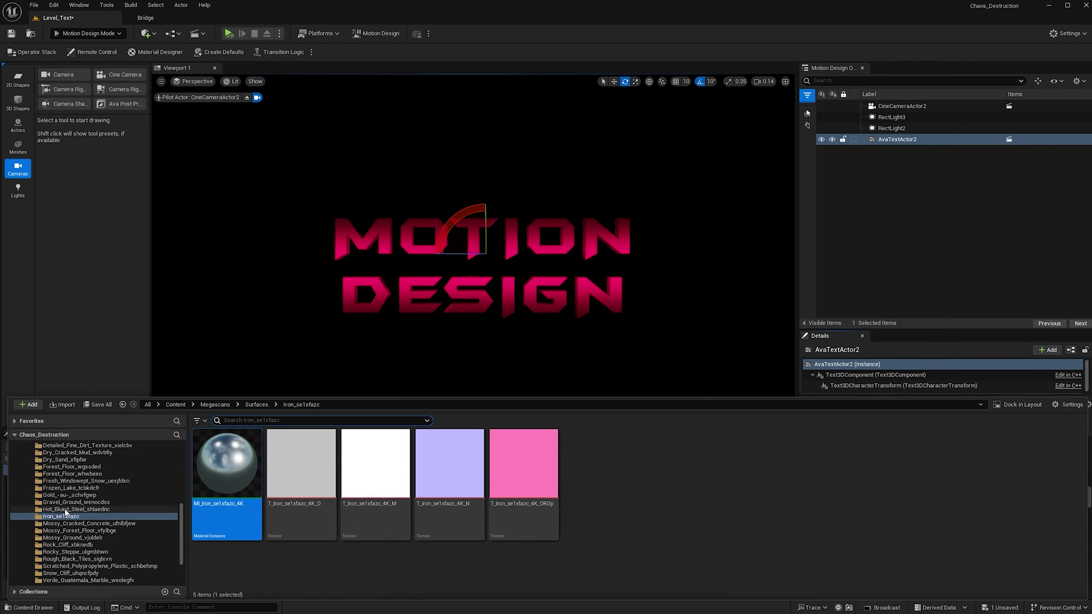
pyautogui.scroll(6, 67, 500)
pyautogui.click(56, 510)
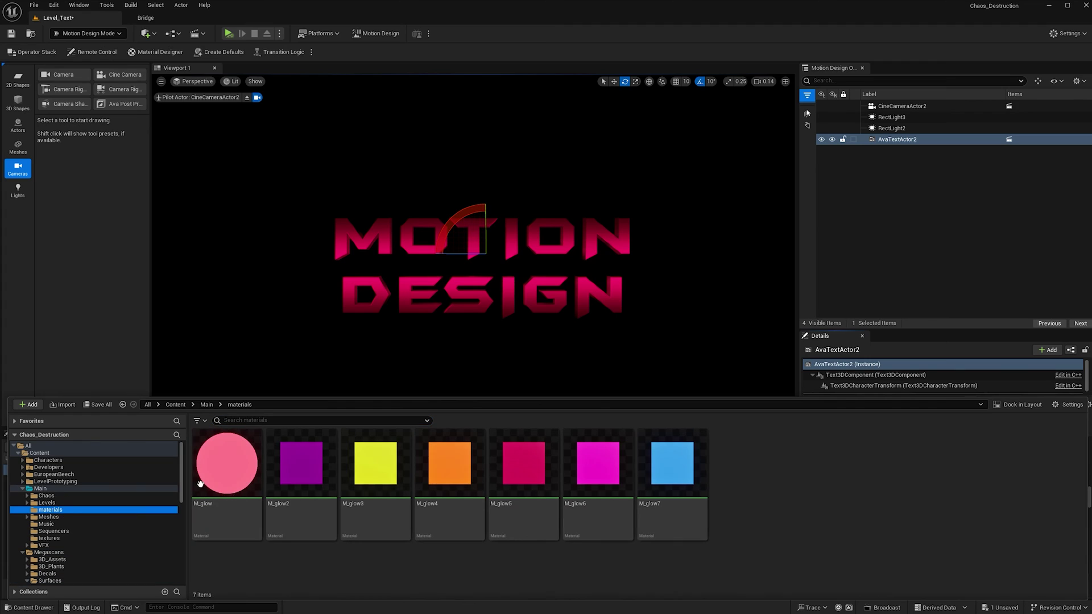
pyautogui.click(225, 464)
pyautogui.click(685, 355)
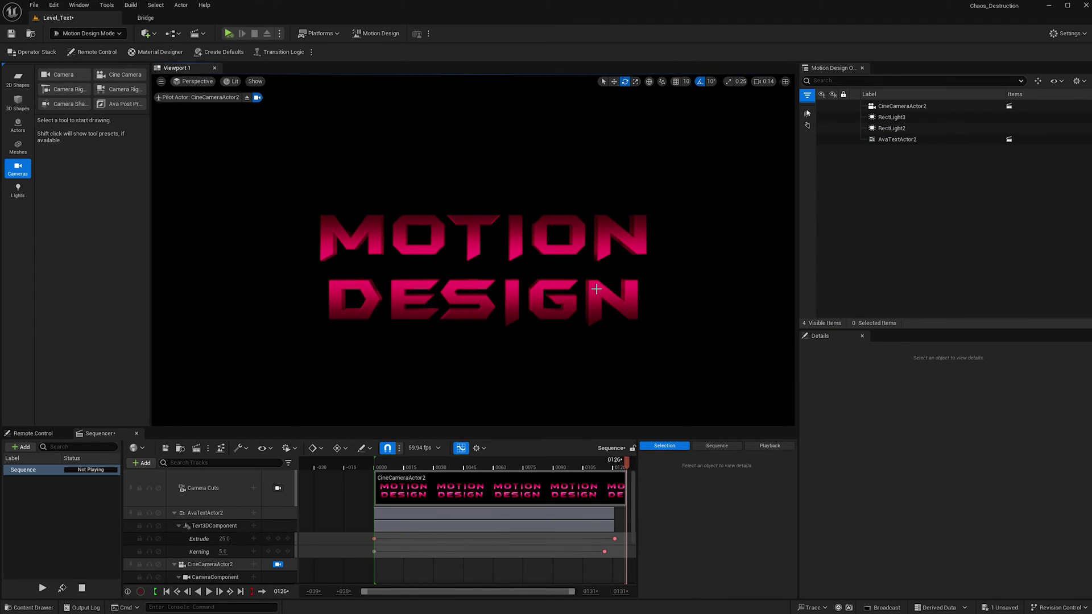
pyautogui.click(596, 289)
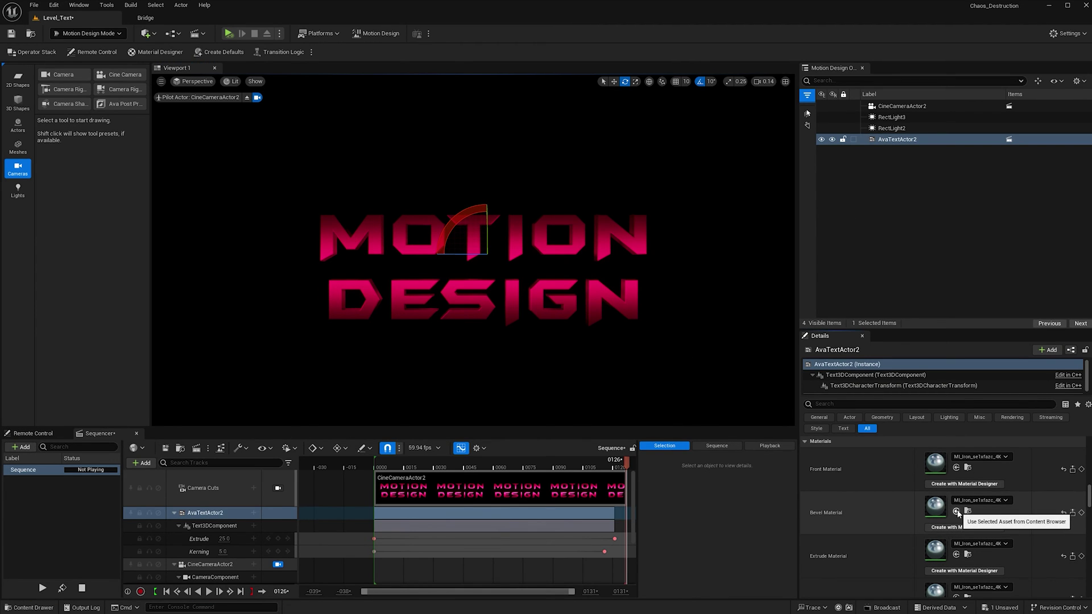
pyautogui.click(957, 512)
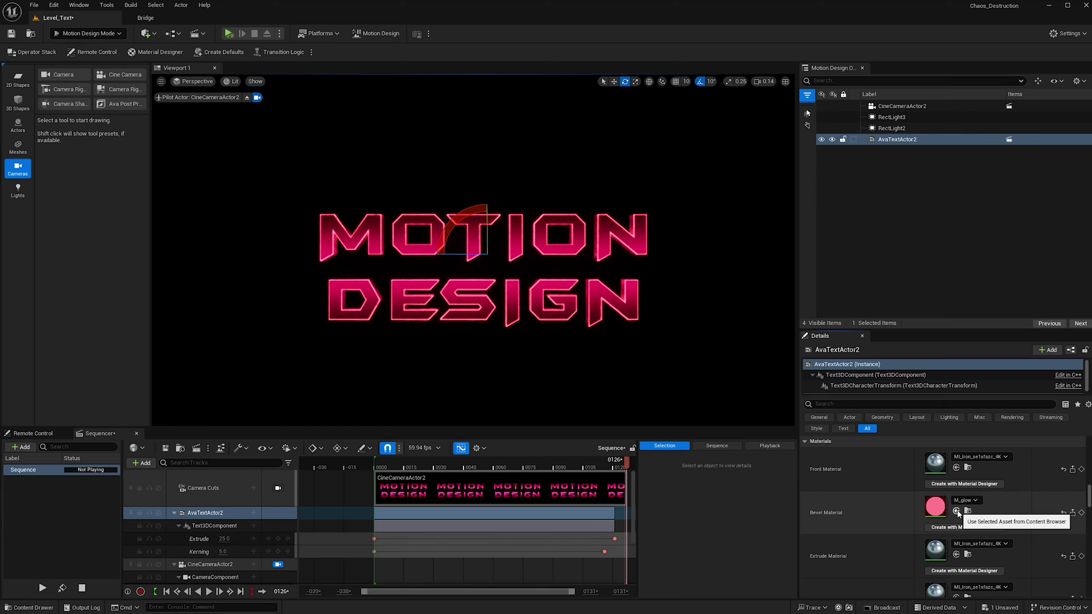
# - Keyframe the Bevel Material at frame 0000
pyautogui.click(375, 462)
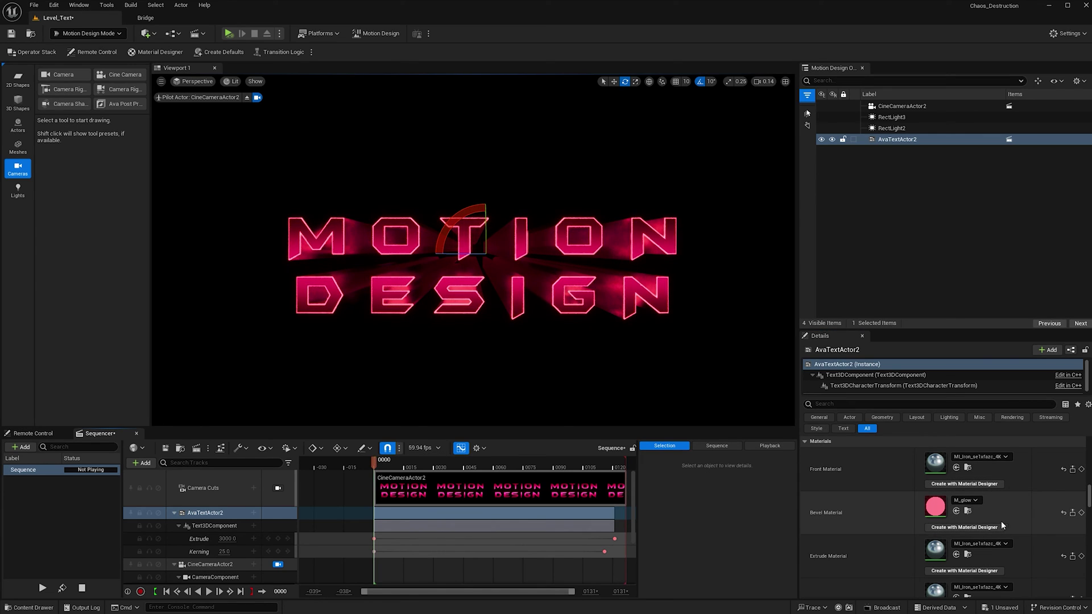
pyautogui.click(1082, 513)
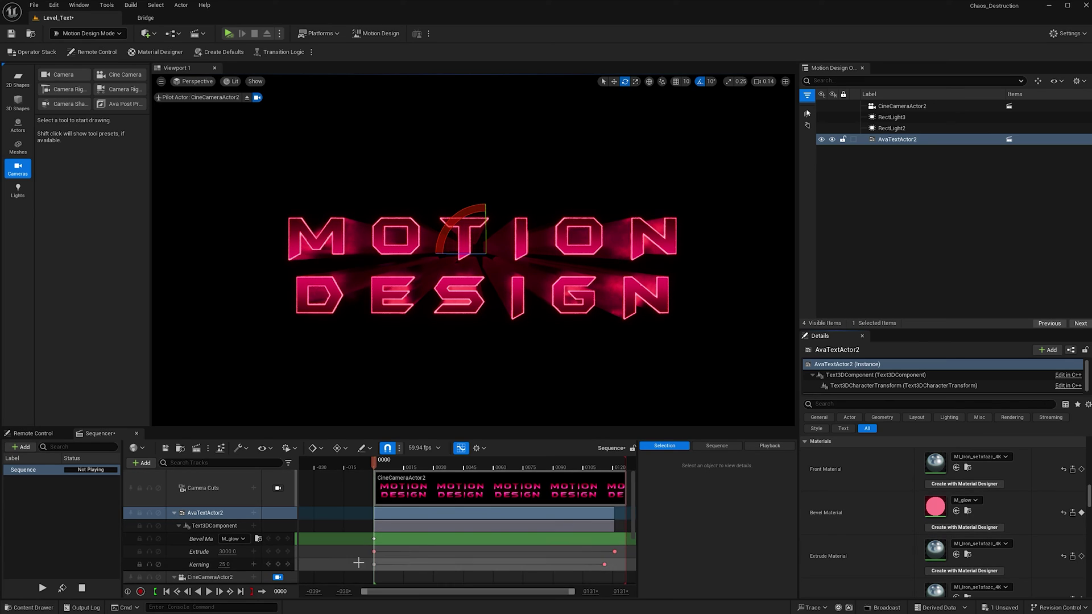
pyautogui.scroll(-5, 897, 523)
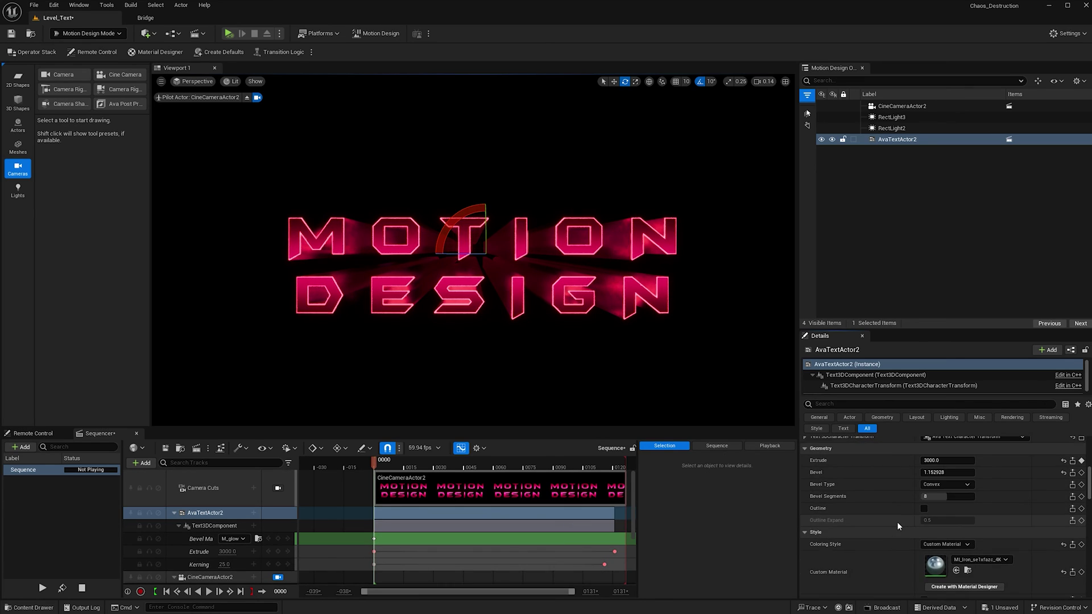
# - Key the Bevel at 0.0 on frame 0000 and at 1.5 on frame 0127
pyautogui.click(963, 473)
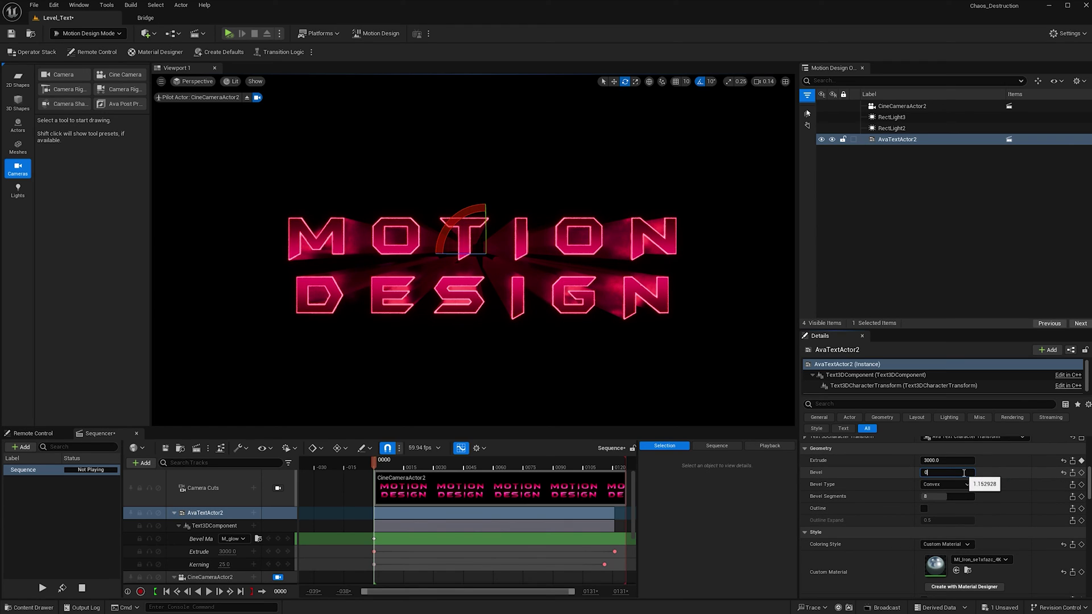
pyautogui.press('Return')
pyautogui.click(1080, 474)
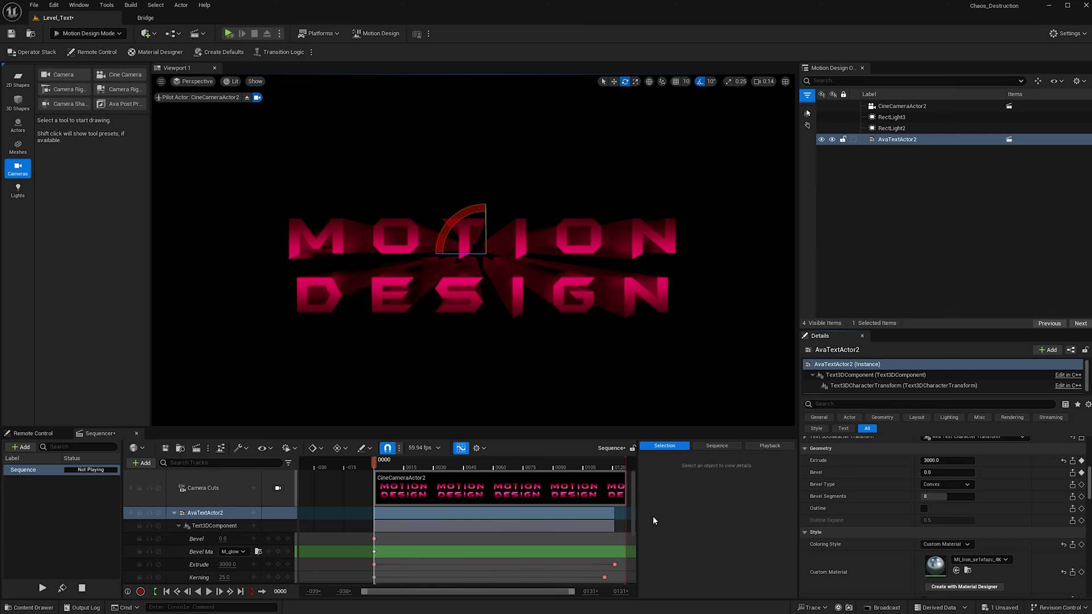
pyautogui.click(624, 466)
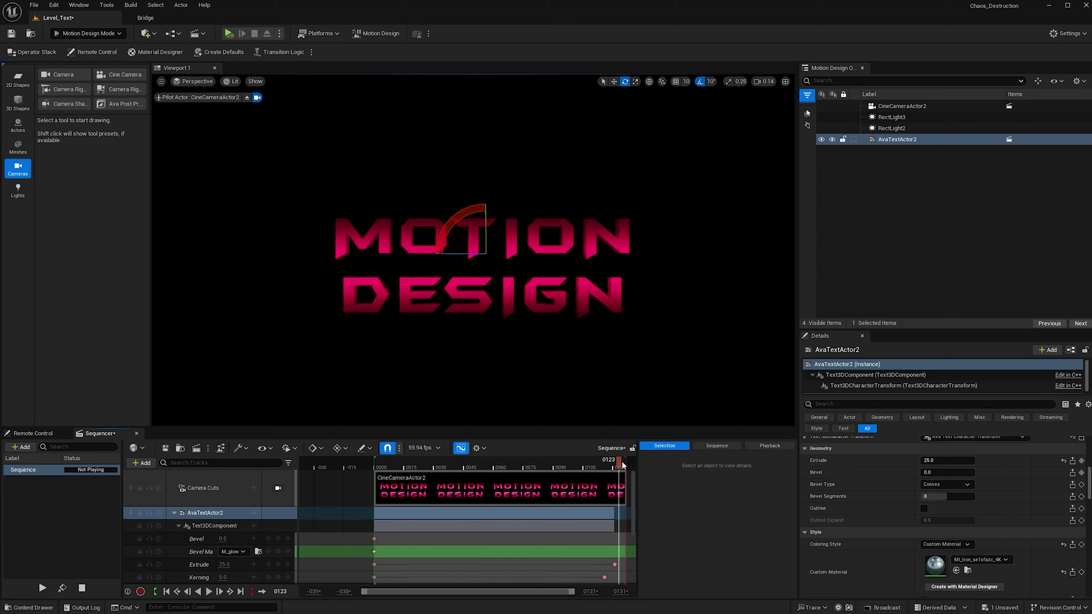
pyautogui.click(970, 473)
pyautogui.write('1.5')
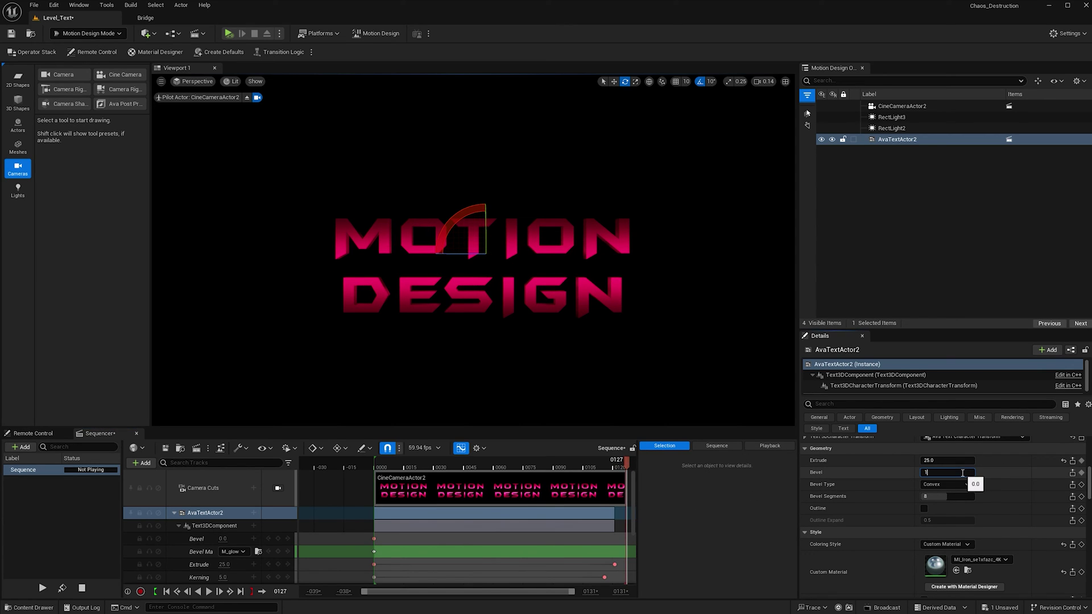
pyautogui.press('Return')
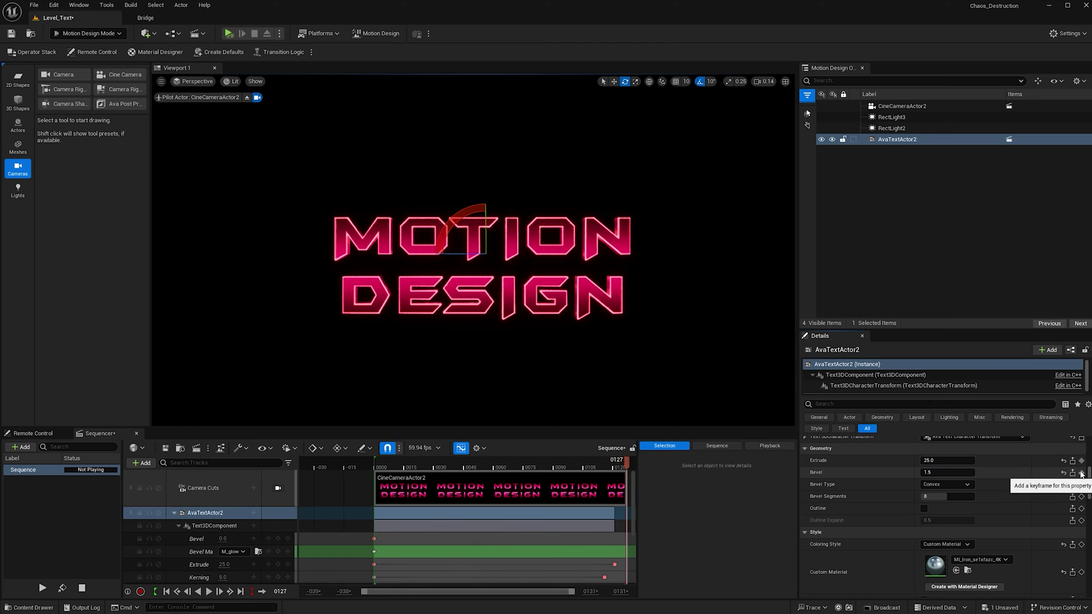
pyautogui.click(1082, 472)
# - Set the mid-animation Bevel at frame 0066 to 5.0, then revise it to 2.0
pyautogui.click(506, 462)
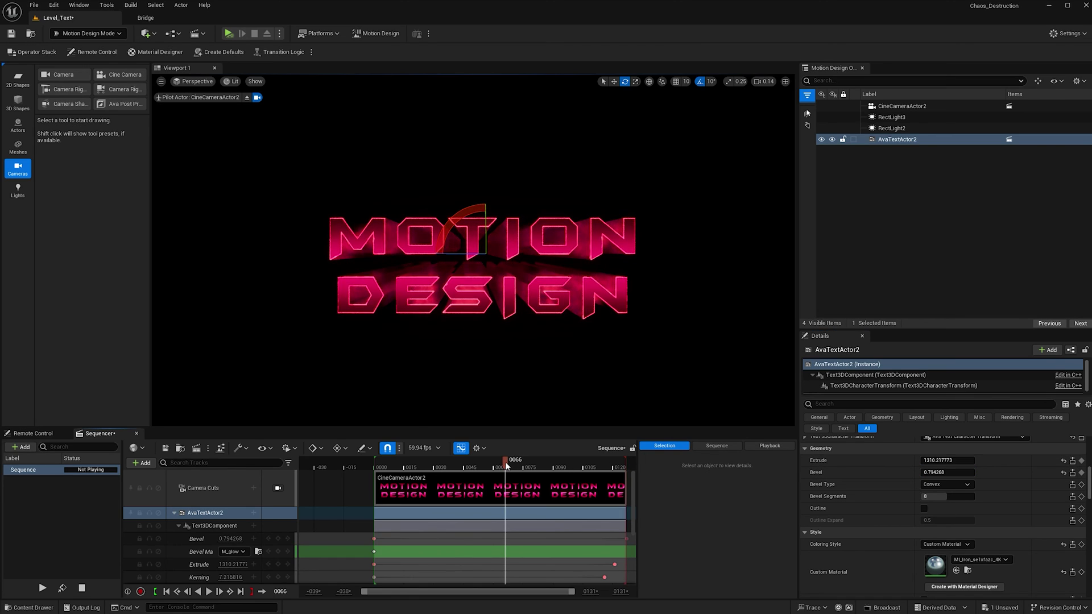
pyautogui.click(943, 472)
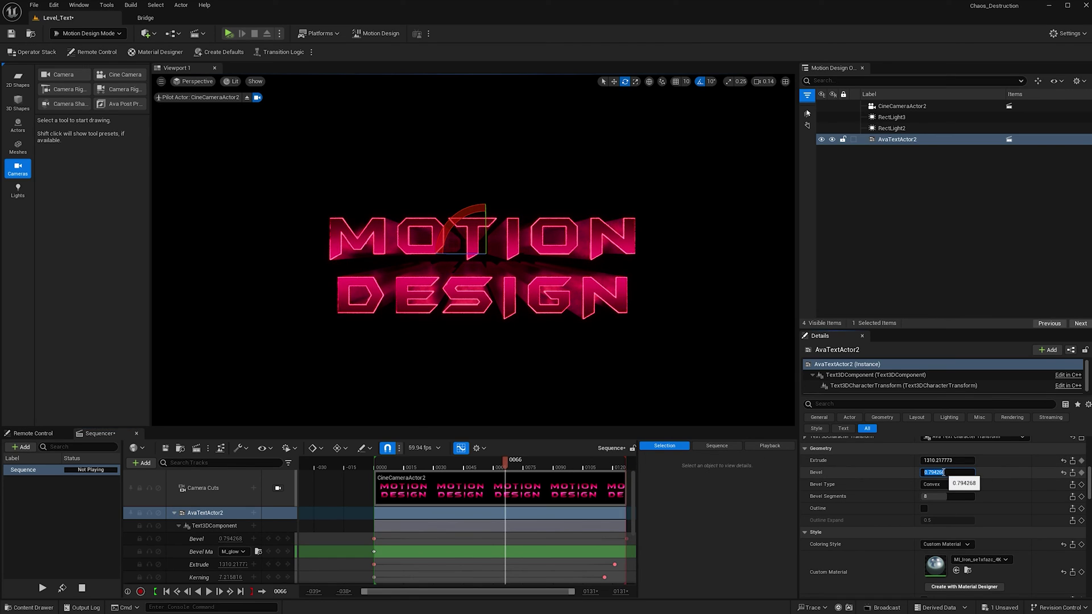
pyautogui.write('5')
pyautogui.press('Return')
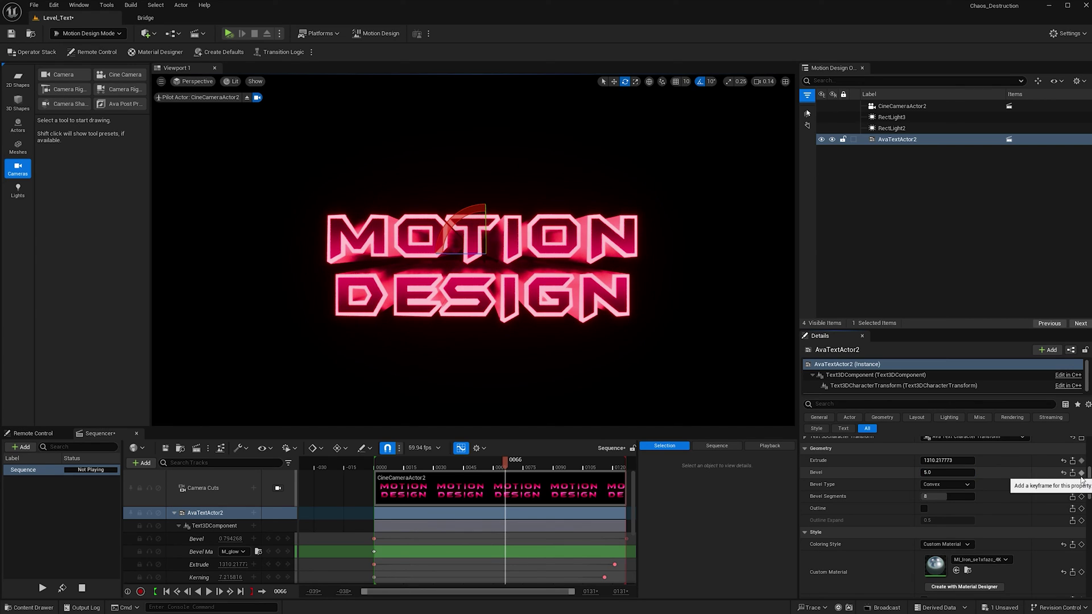
pyautogui.click(943, 473)
pyautogui.write('2')
pyautogui.press('Return')
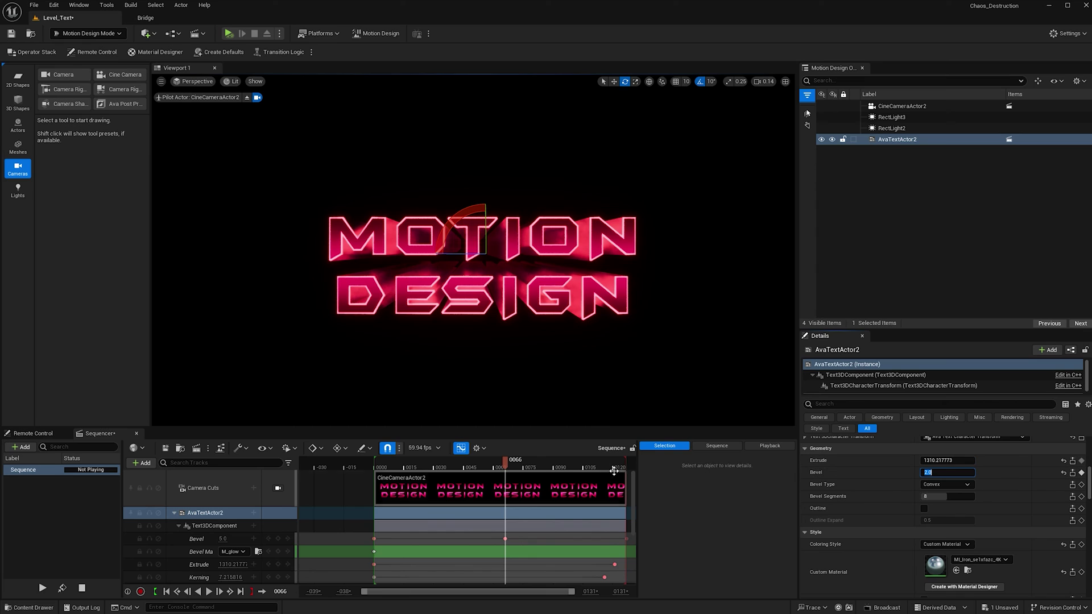
# - Key the Bevel at 0.5 on frame 0096 and play the animation from the start
pyautogui.moveTo(558, 469); pyautogui.dragTo(567, 469)
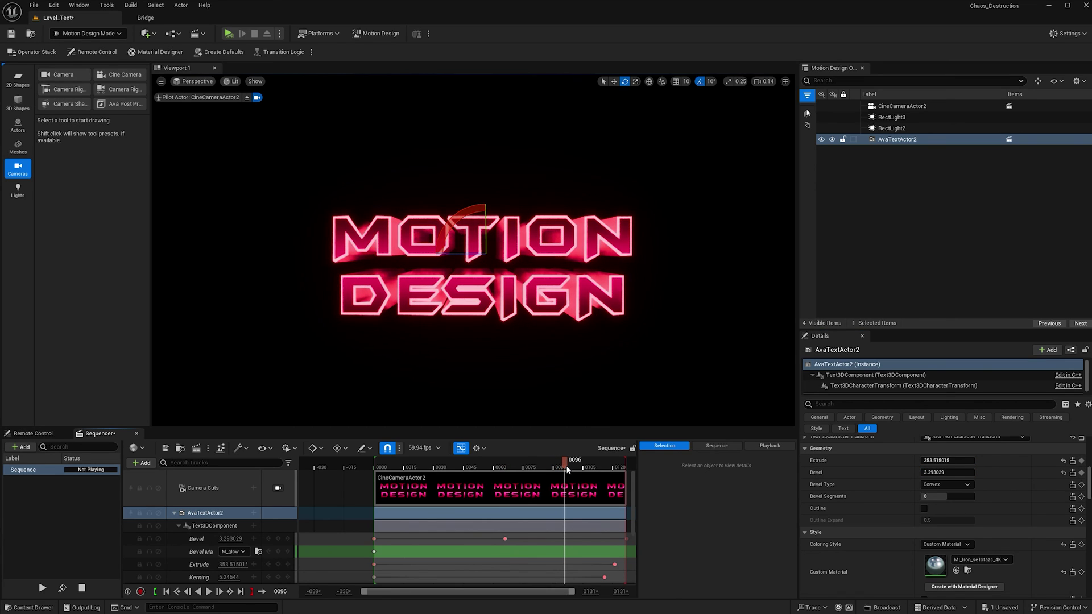
pyautogui.click(945, 473)
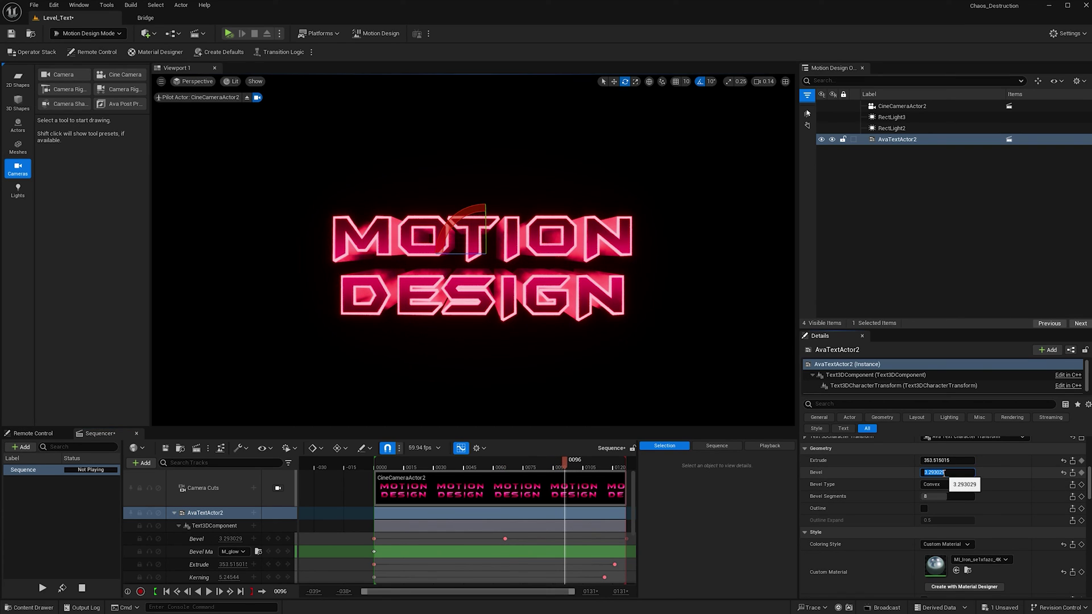
pyautogui.write('0.5')
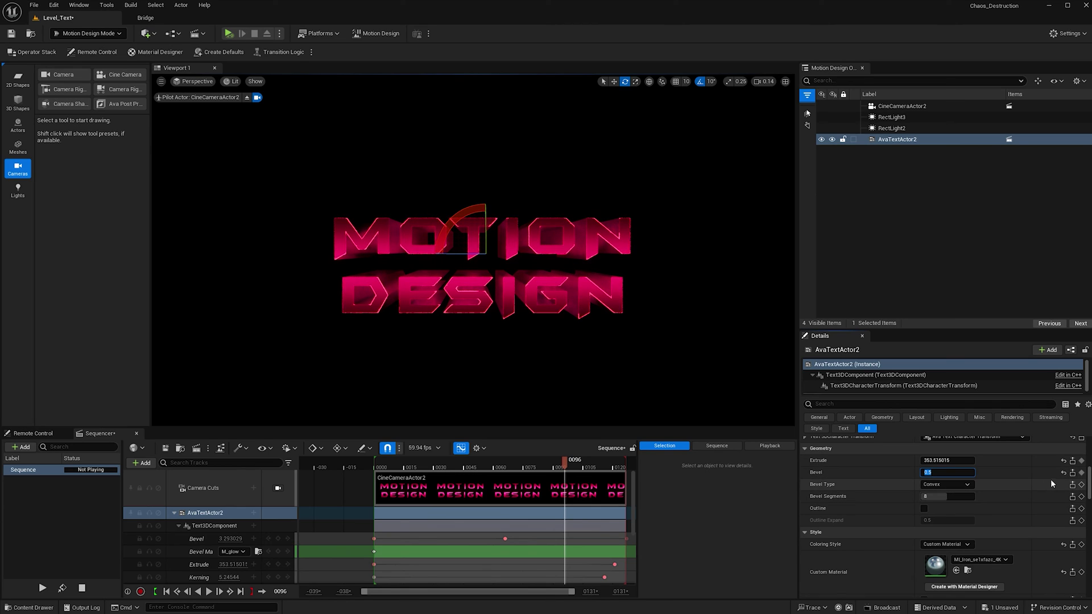
pyautogui.click(1082, 473)
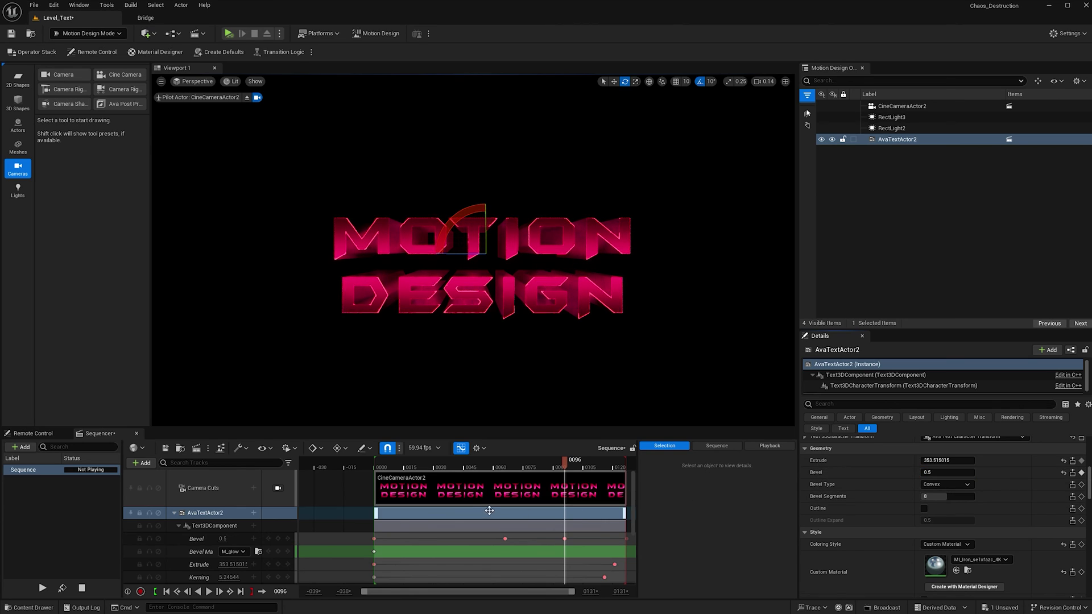
pyautogui.click(373, 462)
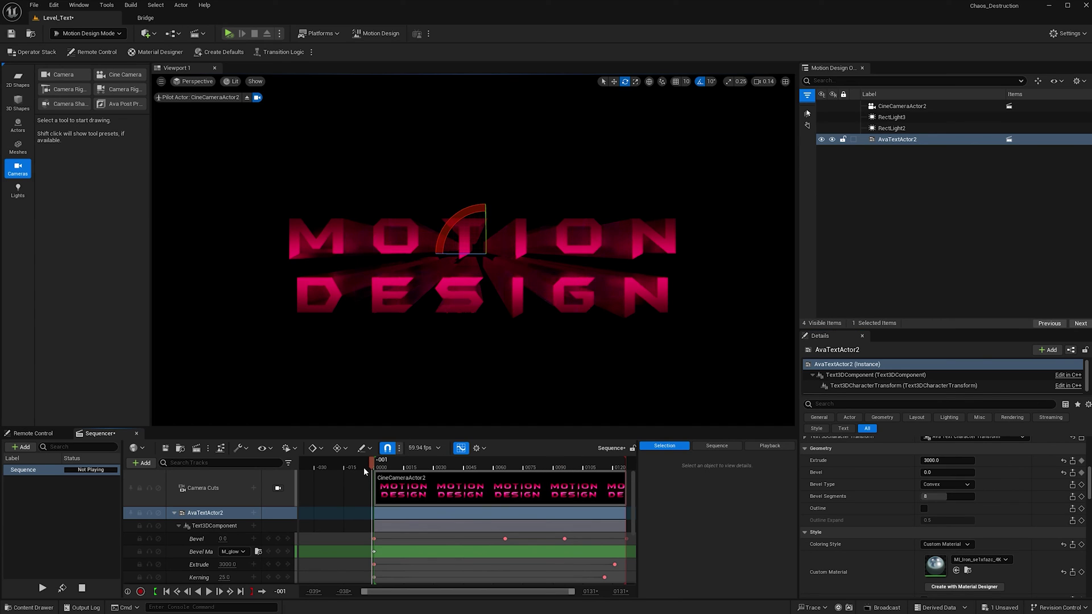
pyautogui.click(208, 592)
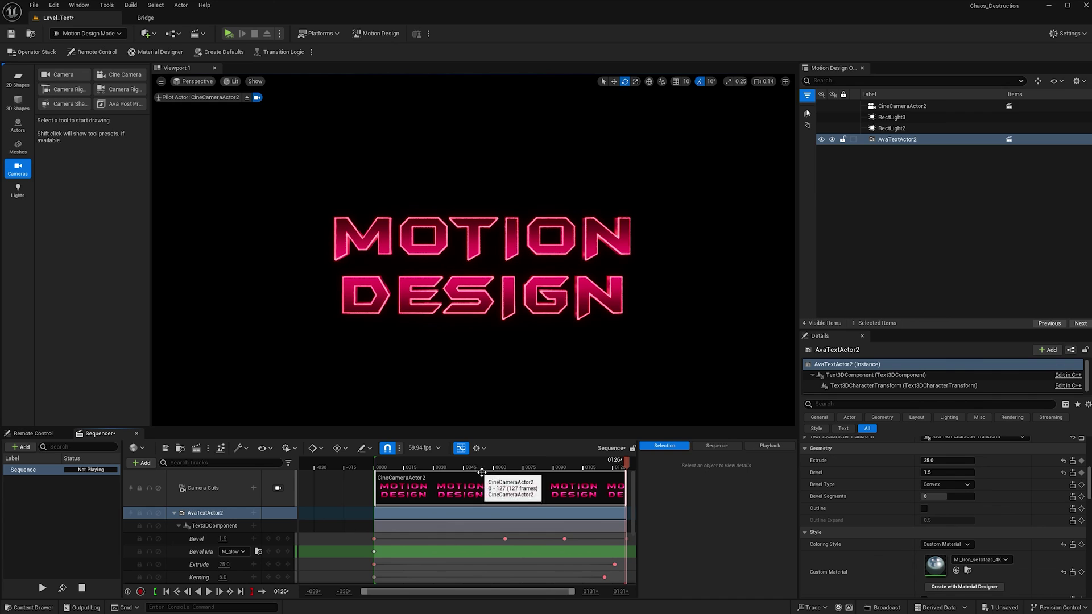
# - Change the frame-66 Bevel key's value to 2.0 and replay the animation
pyautogui.click(504, 539)
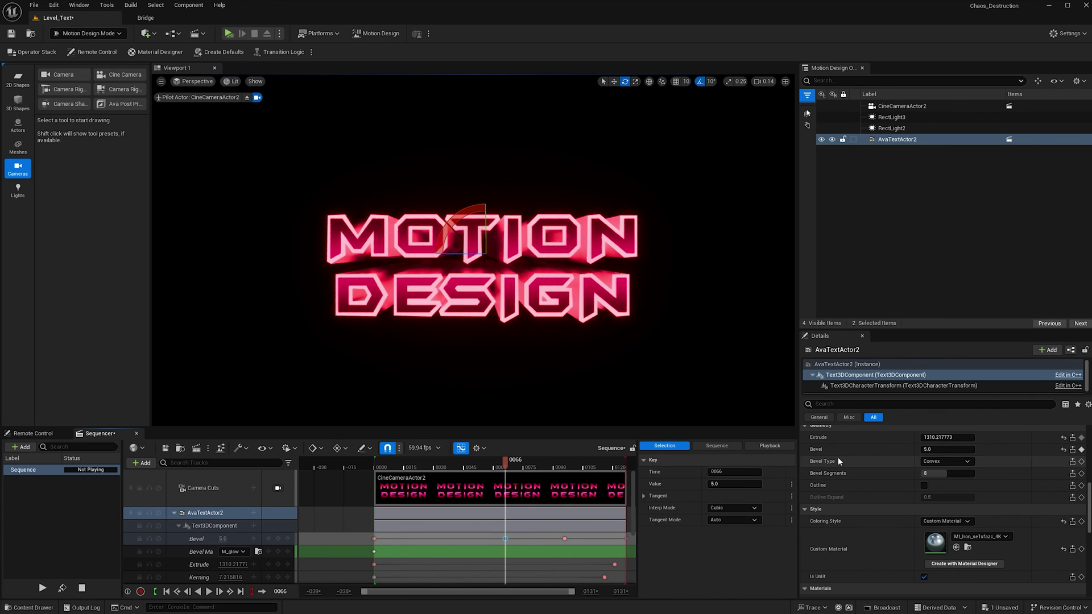
pyautogui.write('2')
pyautogui.press('Return')
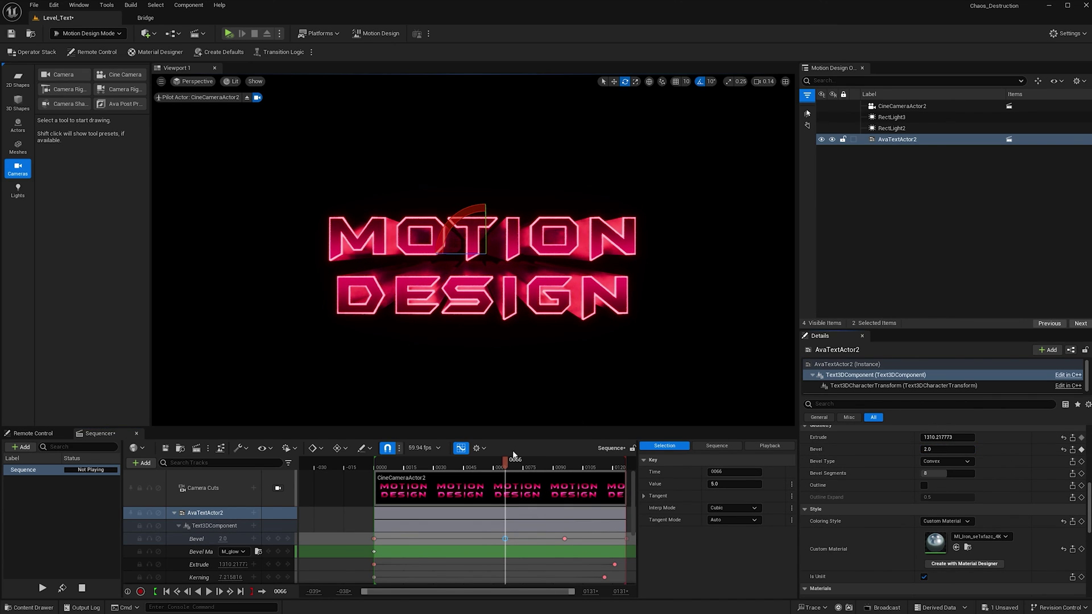
pyautogui.click(377, 464)
pyautogui.click(208, 593)
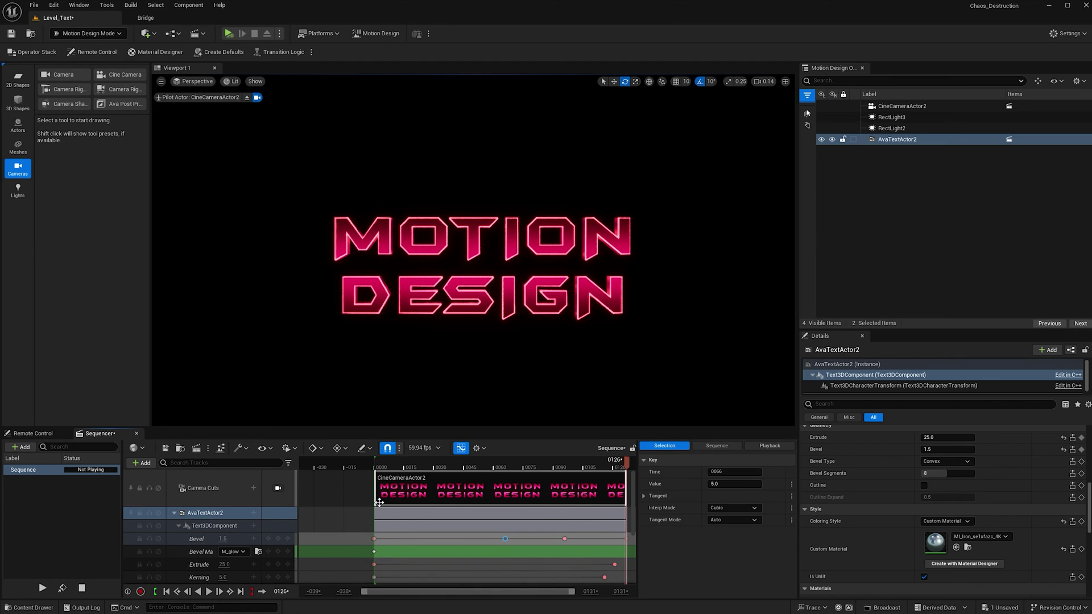
# - Add a Transform track to the text and key its end position at frame 115
pyautogui.click(375, 464)
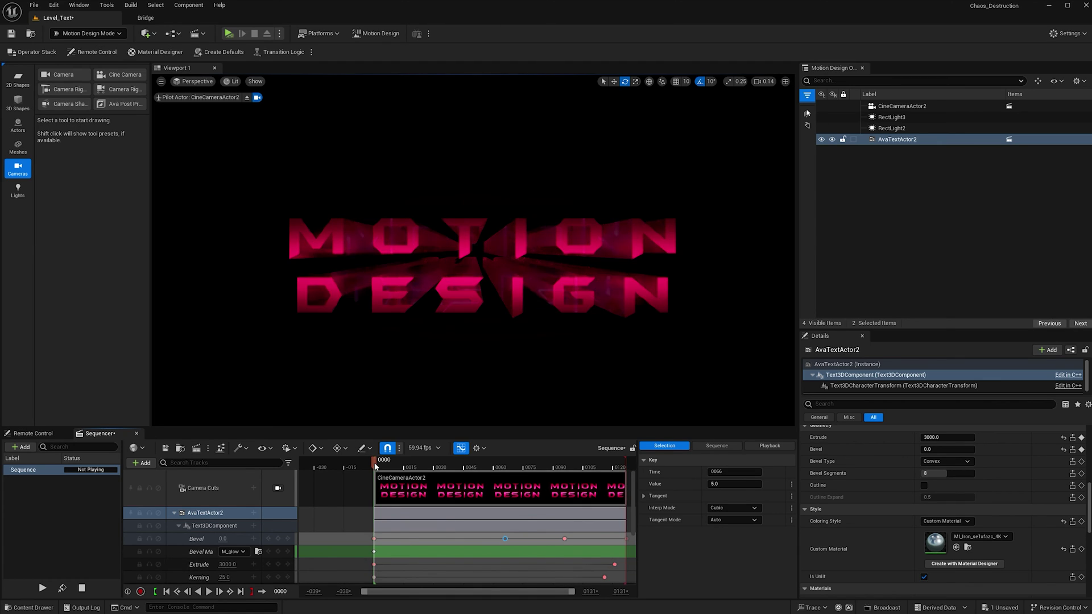
pyautogui.click(253, 525)
pyautogui.click(275, 130)
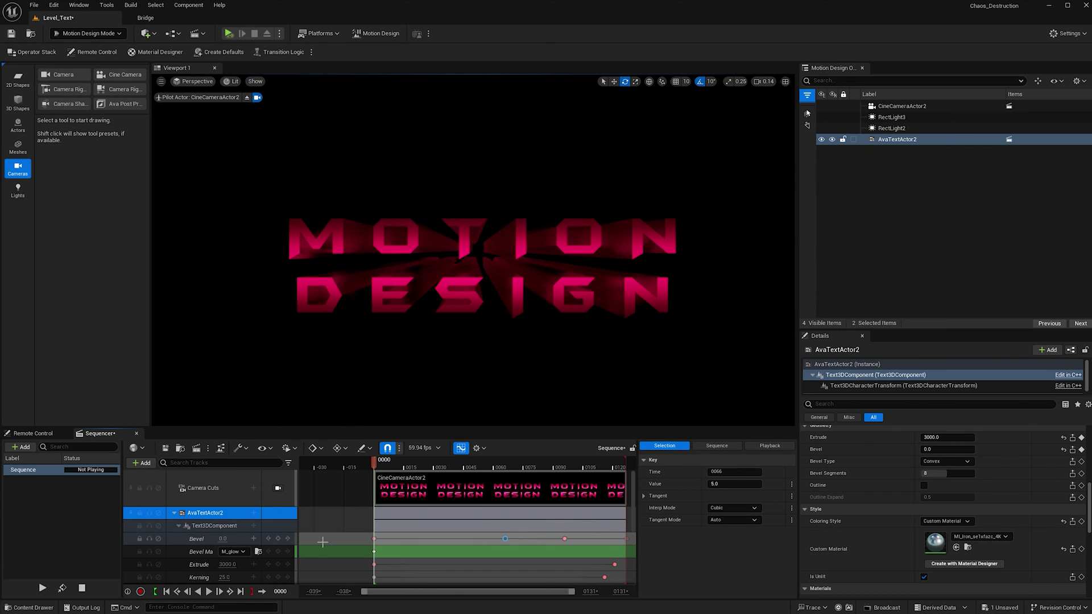
pyautogui.click(625, 463)
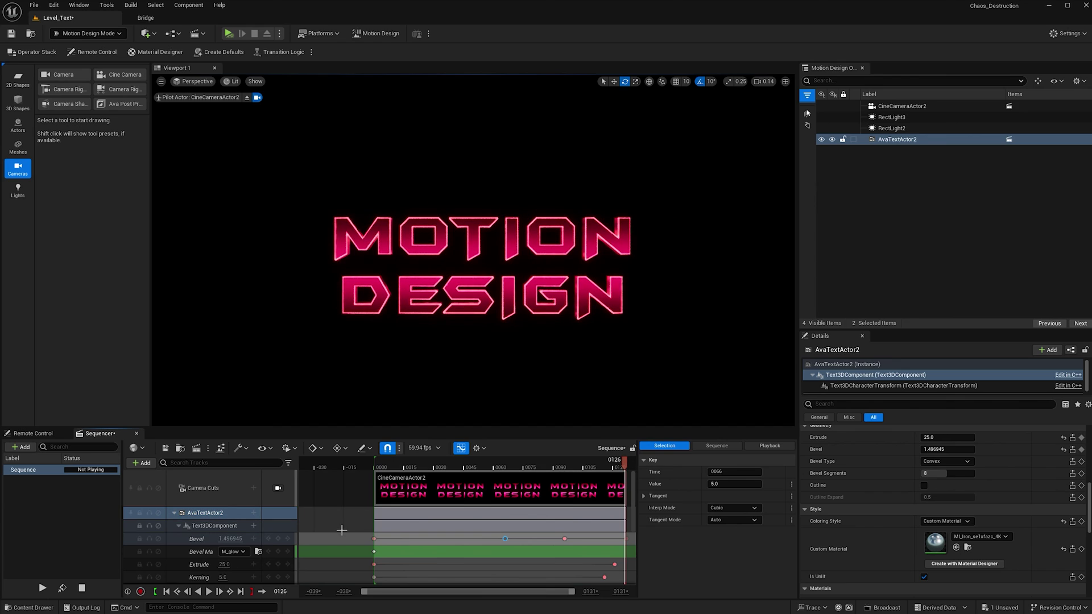
pyautogui.click(605, 467)
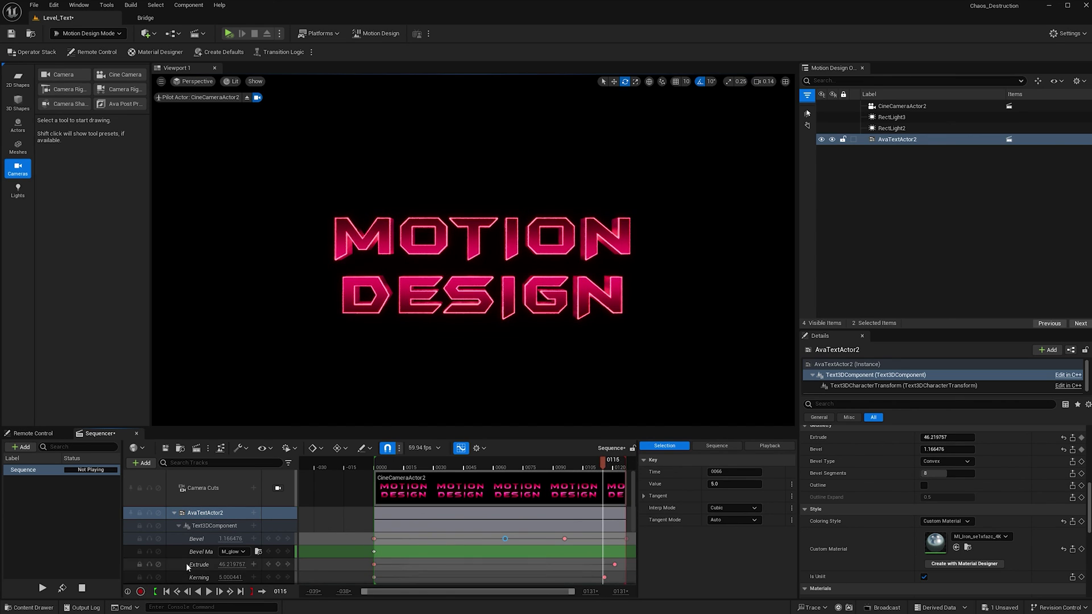
pyautogui.scroll(-3, 204, 562)
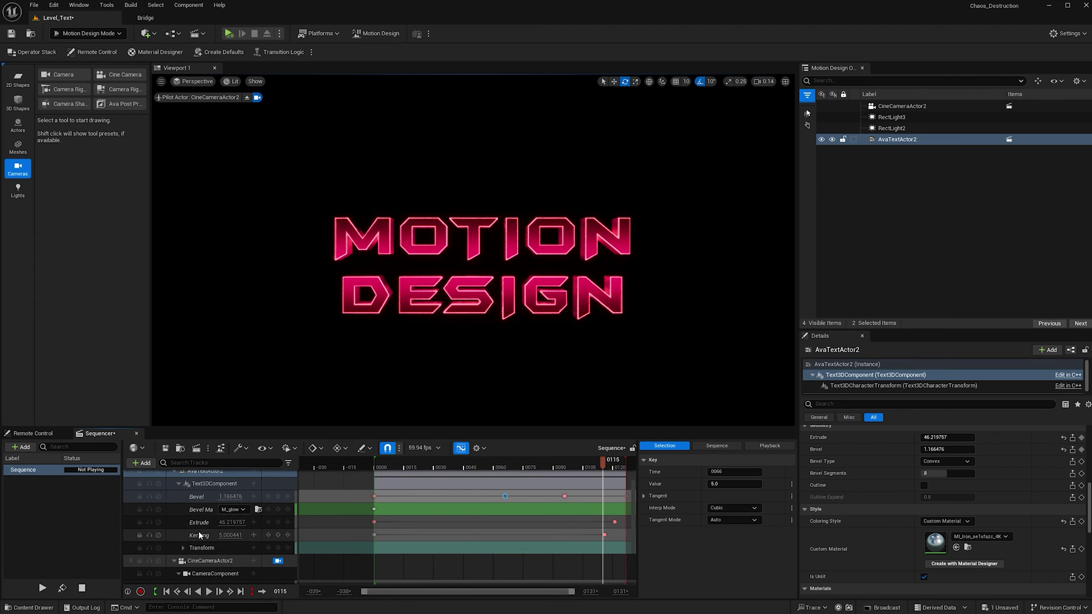
pyautogui.click(278, 549)
# - Set the text's Location X to 3000 at frame 0 and key that starting position
pyautogui.click(375, 465)
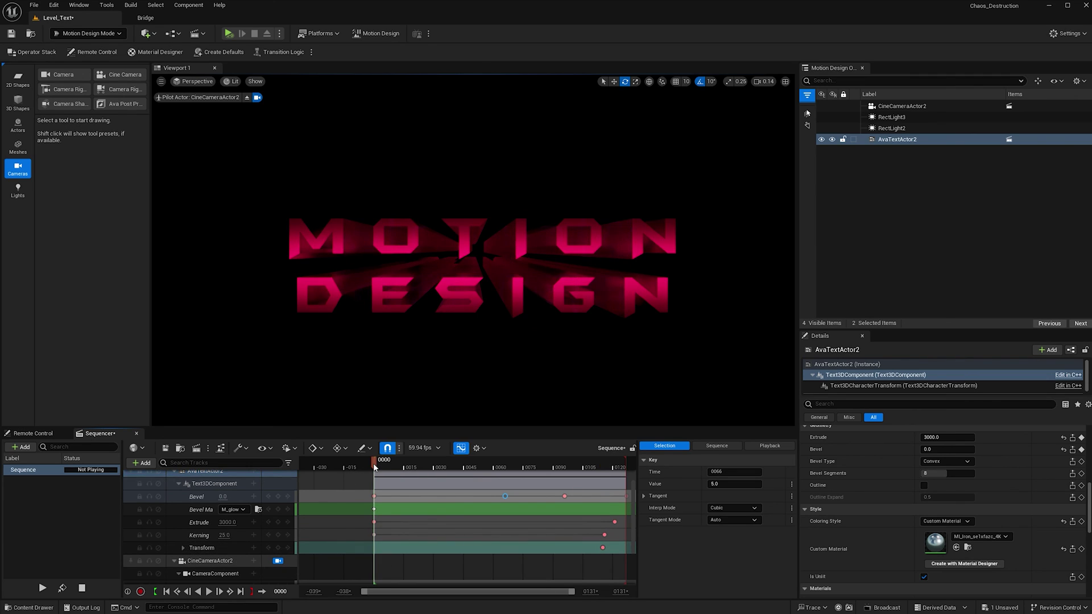
pyautogui.scroll(5, 915, 446)
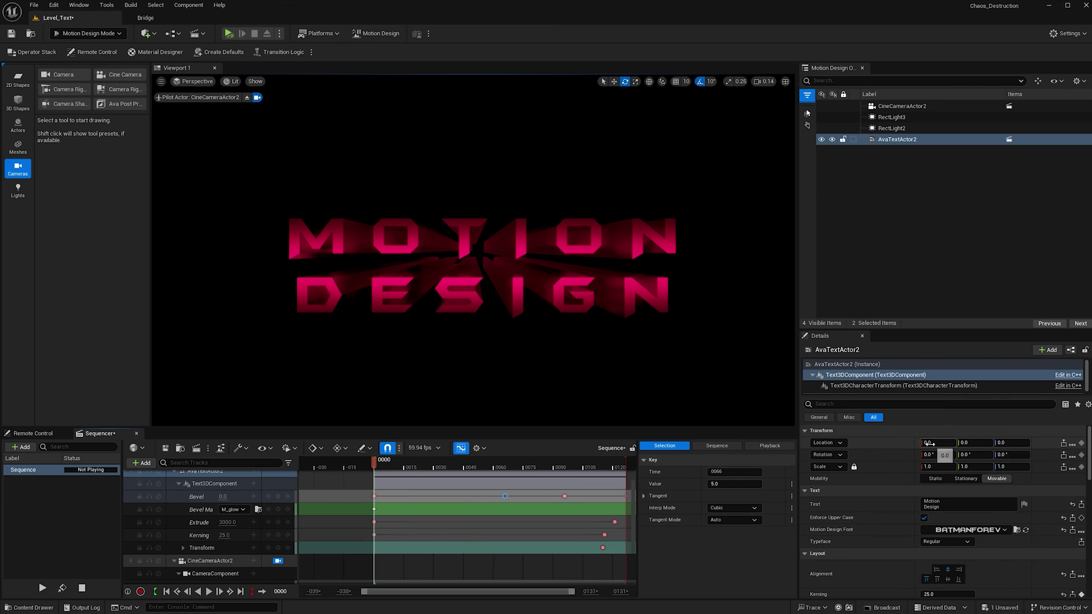
pyautogui.moveTo(928, 443); pyautogui.dragTo(924, 443)
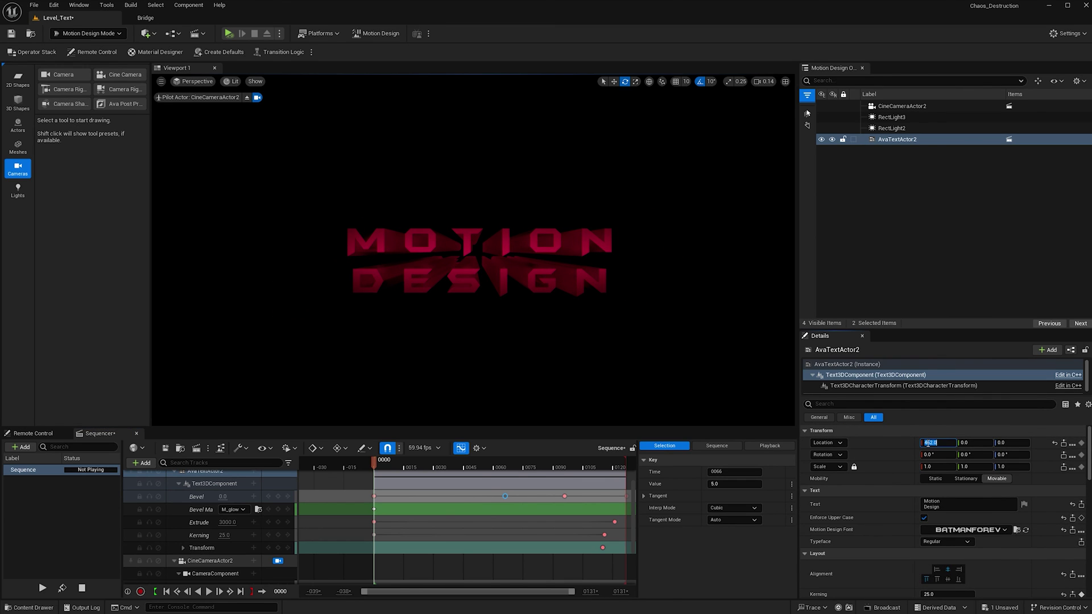
pyautogui.press('Return')
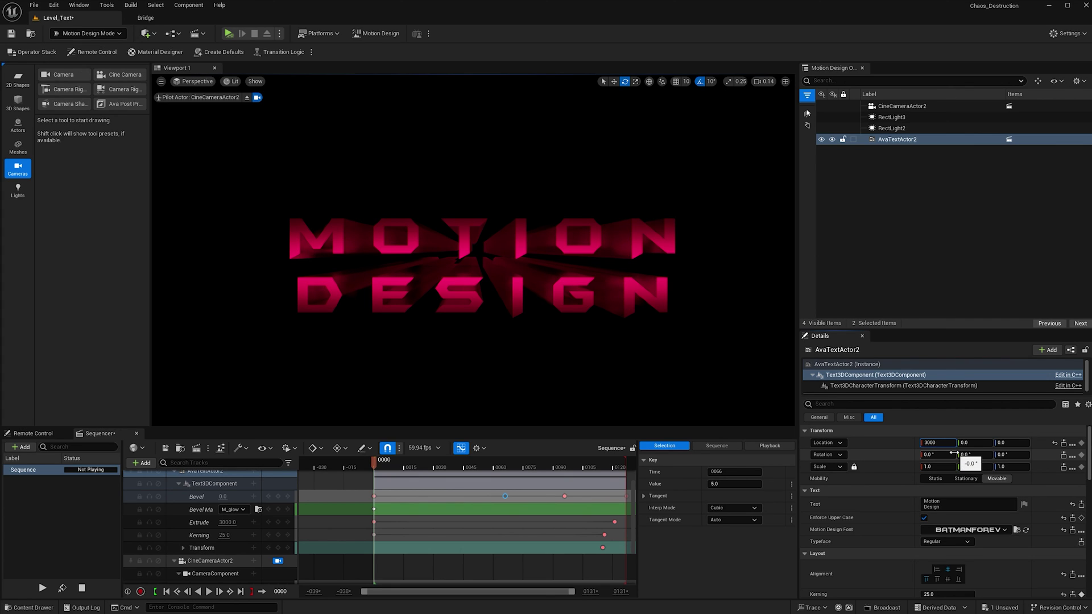
pyautogui.write('3000')
pyautogui.press('Return')
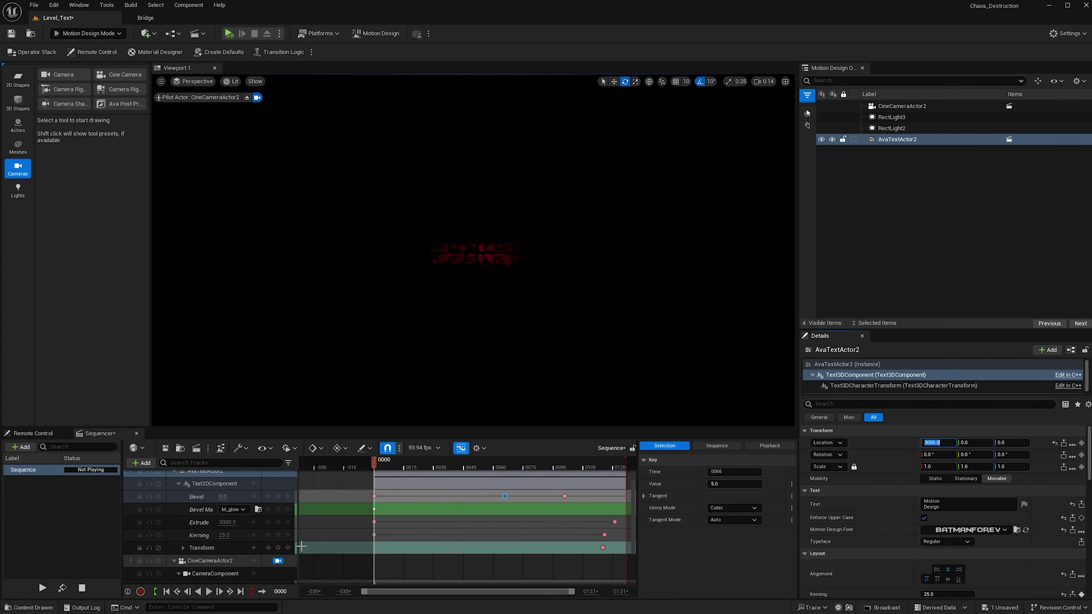
pyautogui.click(282, 546)
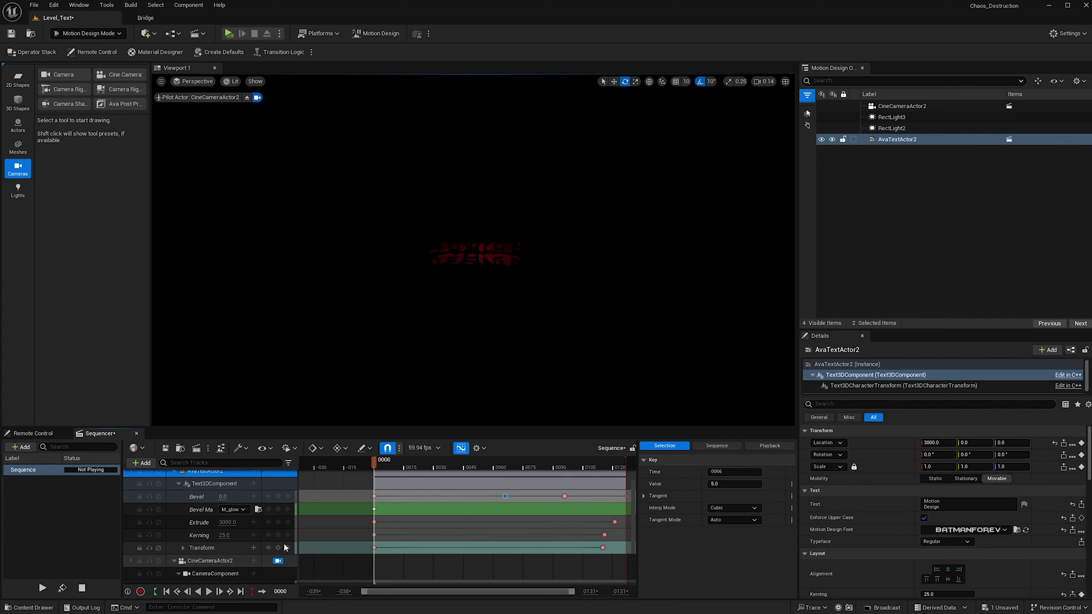
# - Select RectLight2 and drag its attenuation radius up to about 9222.04
pyautogui.click(886, 127)
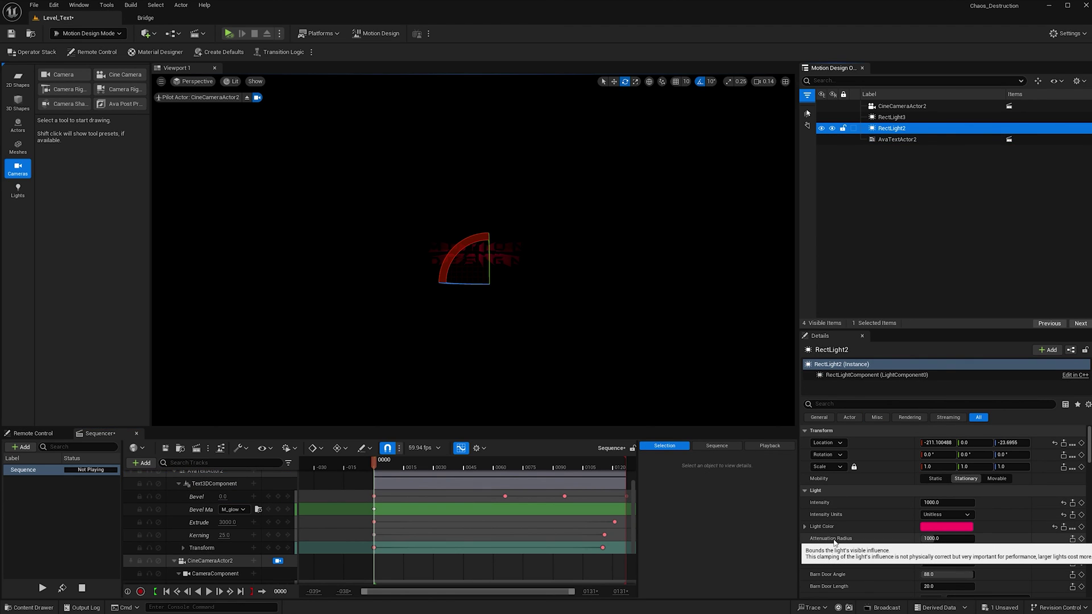
pyautogui.click(948, 541)
pyautogui.moveTo(949, 539); pyautogui.dragTo(973, 539)
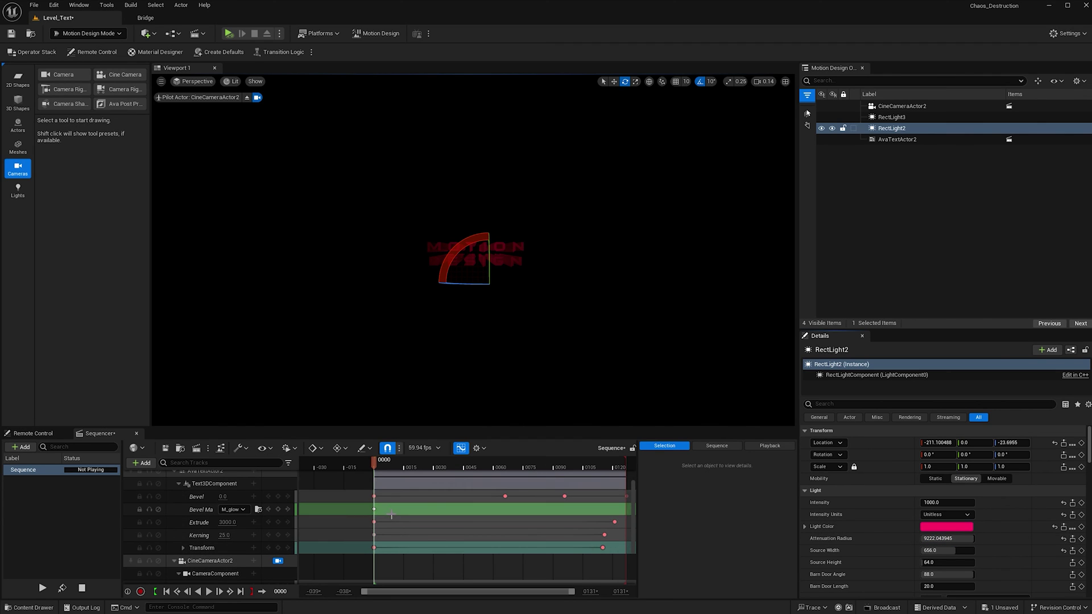
pyautogui.click(373, 547)
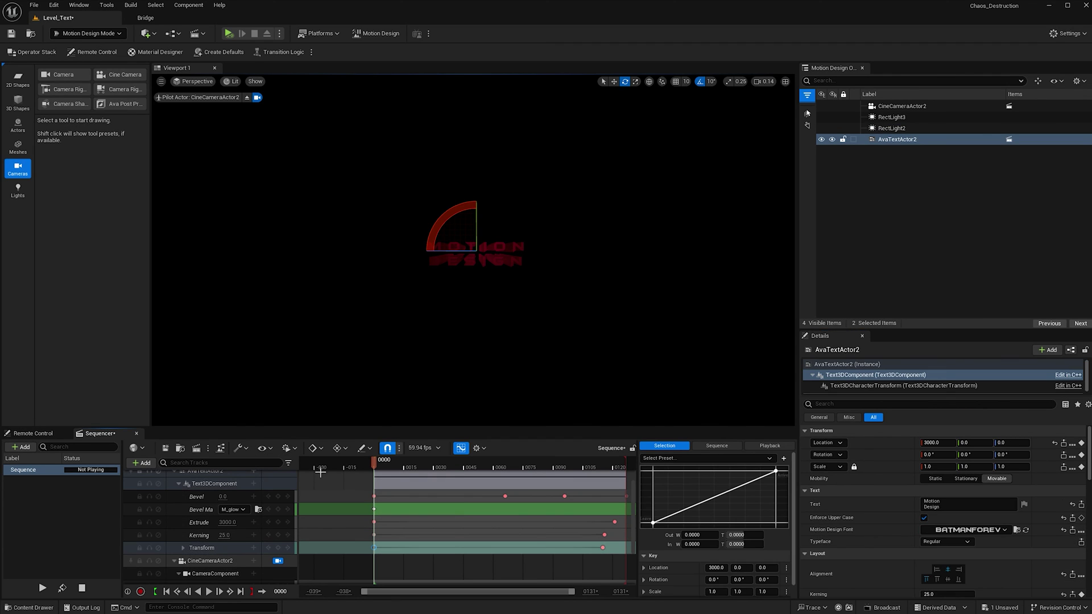
pyautogui.click(461, 449)
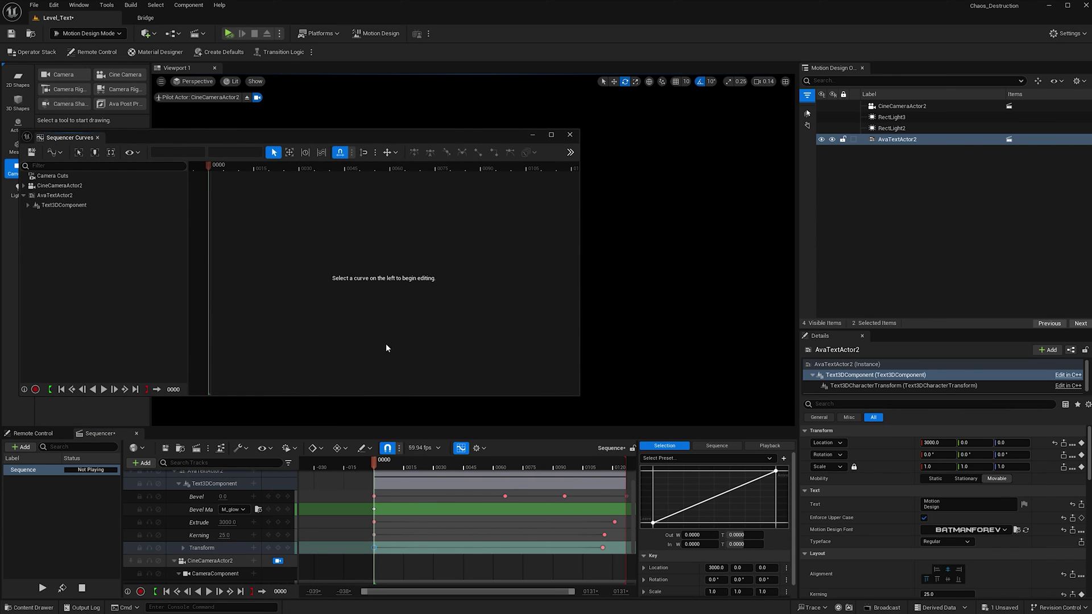
pyautogui.click(31, 206)
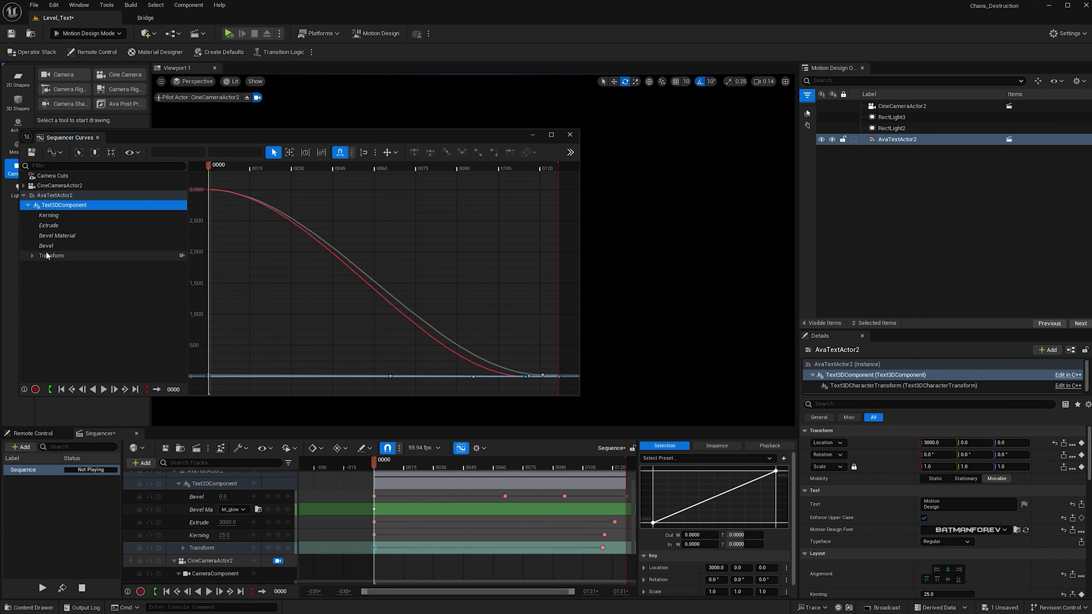
pyautogui.click(37, 265)
pyautogui.click(50, 276)
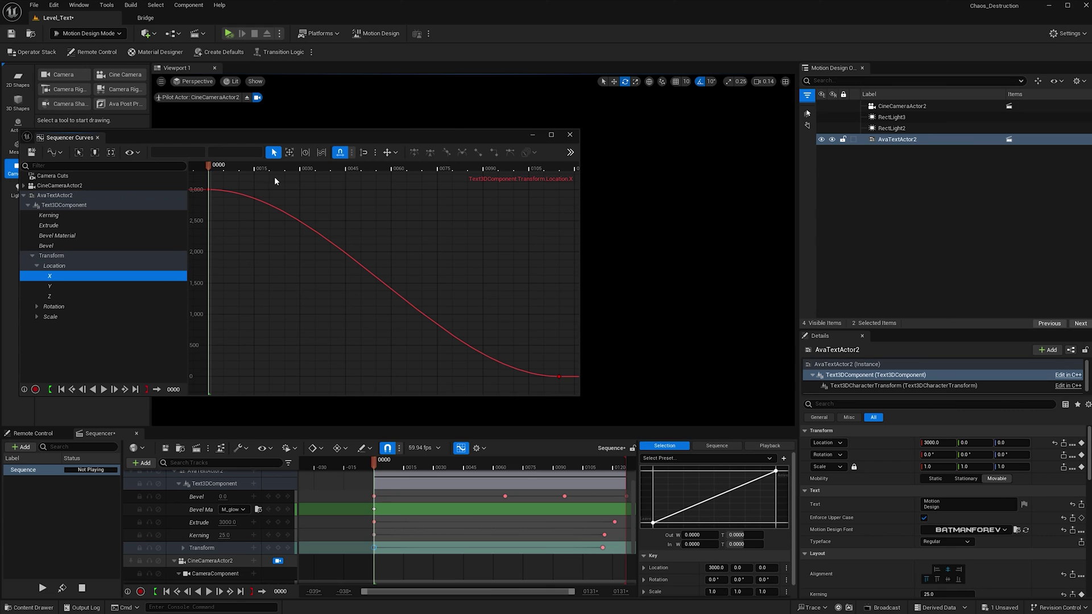
pyautogui.click(222, 187)
pyautogui.moveTo(222, 187)
pyautogui.mouseDown()
pyautogui.moveTo(245, 193)
pyautogui.moveTo(220, 206)
pyautogui.mouseUp()
pyautogui.click(531, 137)
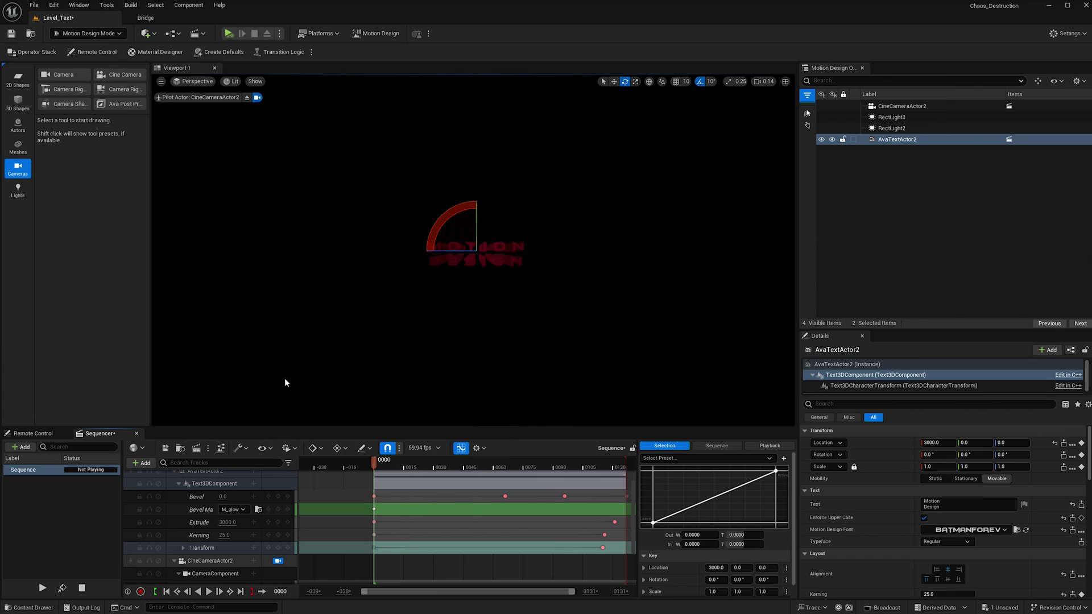
# - Replay the sequence several times to watch MOTION DESIGN fly in and settle as neon-pink text
pyautogui.click(208, 592)
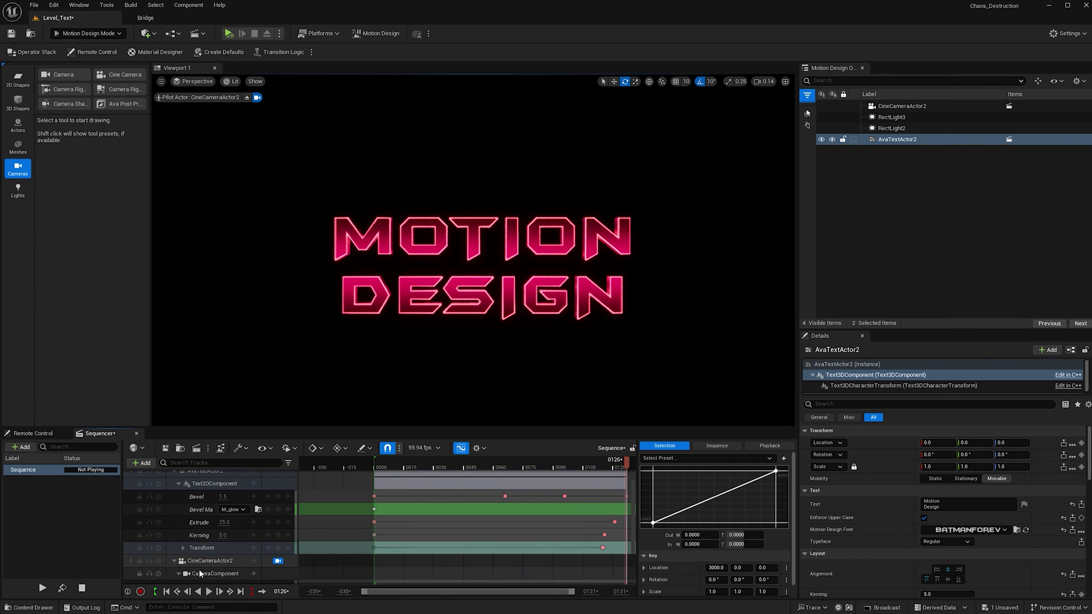
pyautogui.click(209, 592)
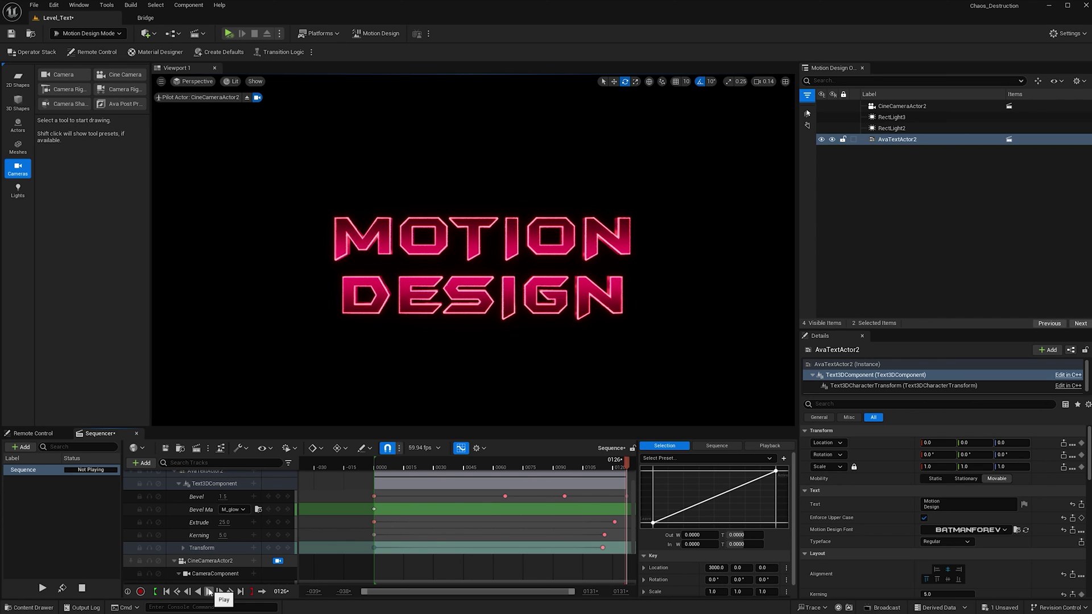
pyautogui.click(209, 592)
pyautogui.click(210, 591)
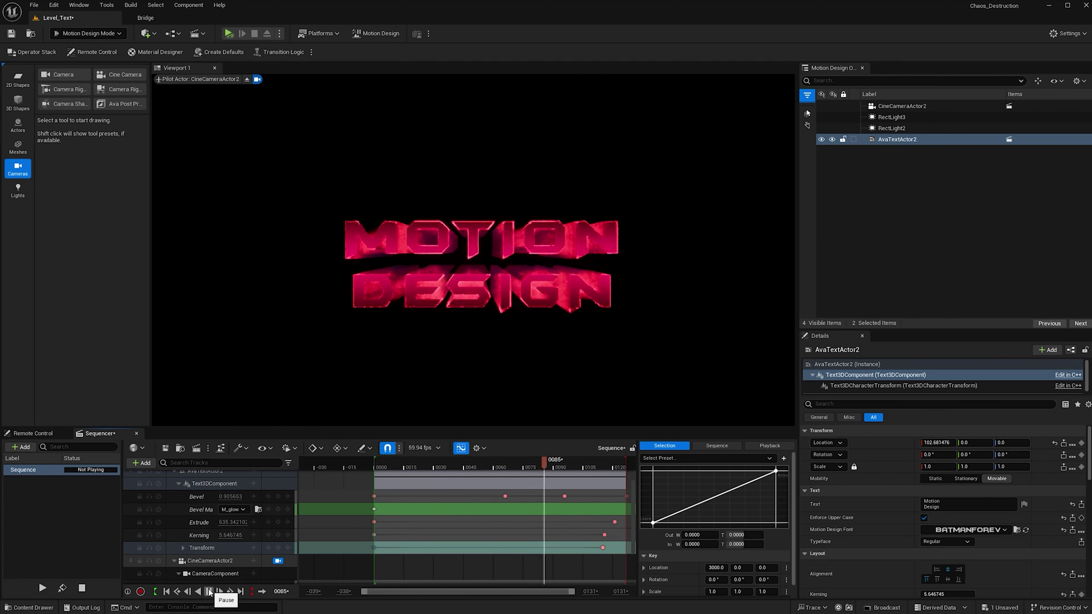